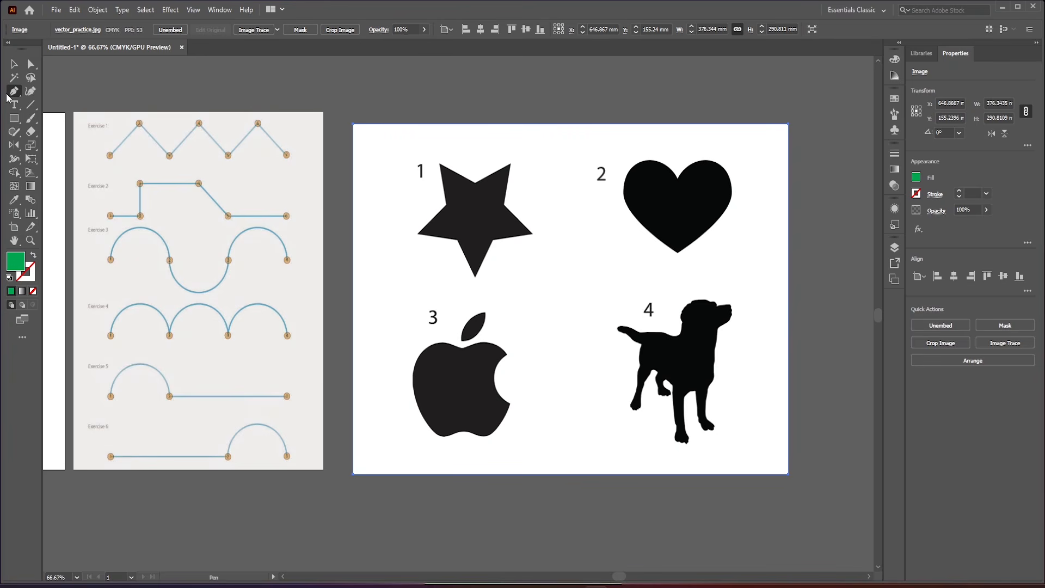
- Trace Exercise 1's zigzag as an open Pen tool path with corner anchors on all seven marked points
click(110, 156)
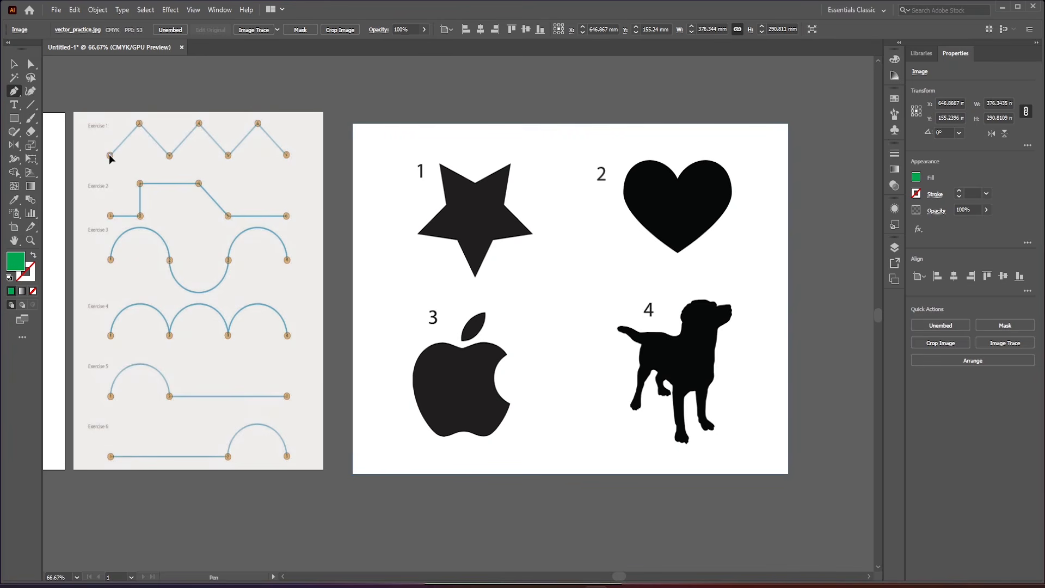
click(140, 124)
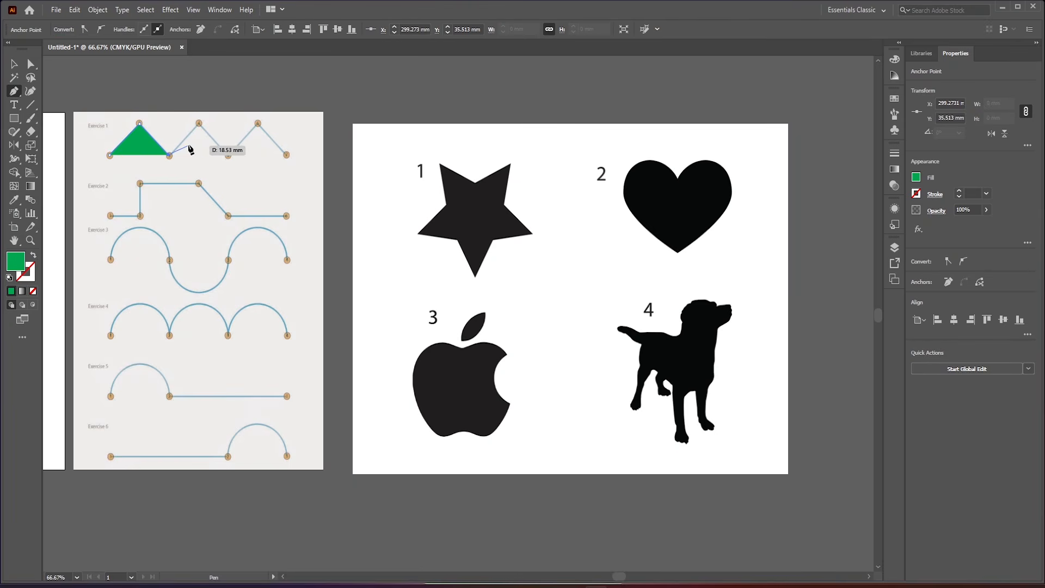
click(199, 124)
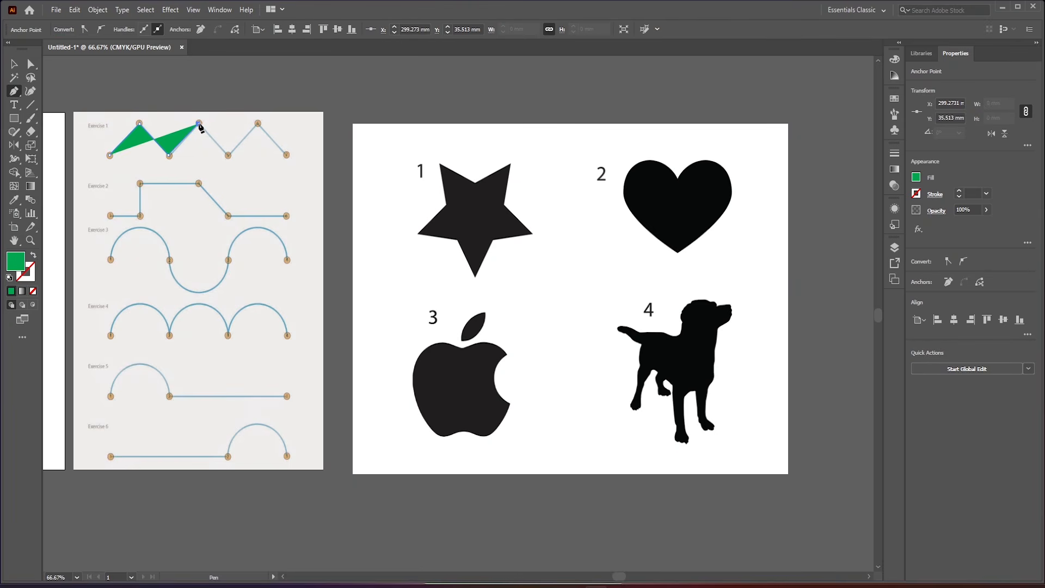
click(228, 155)
click(258, 124)
click(286, 155)
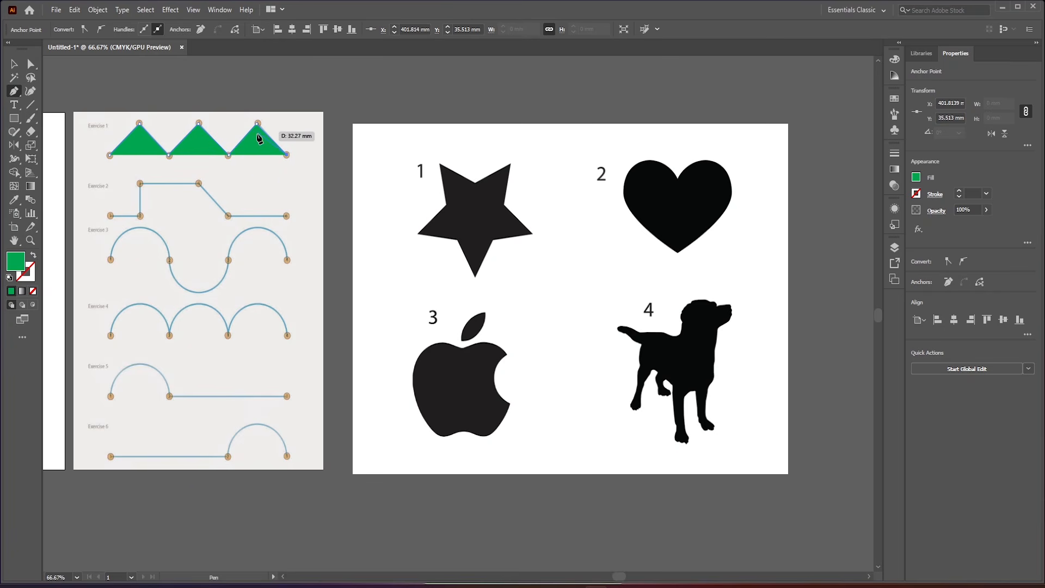
- Set the Exercise 1 zigzag's fill to None and its stroke weight to 6 pt
click(916, 178)
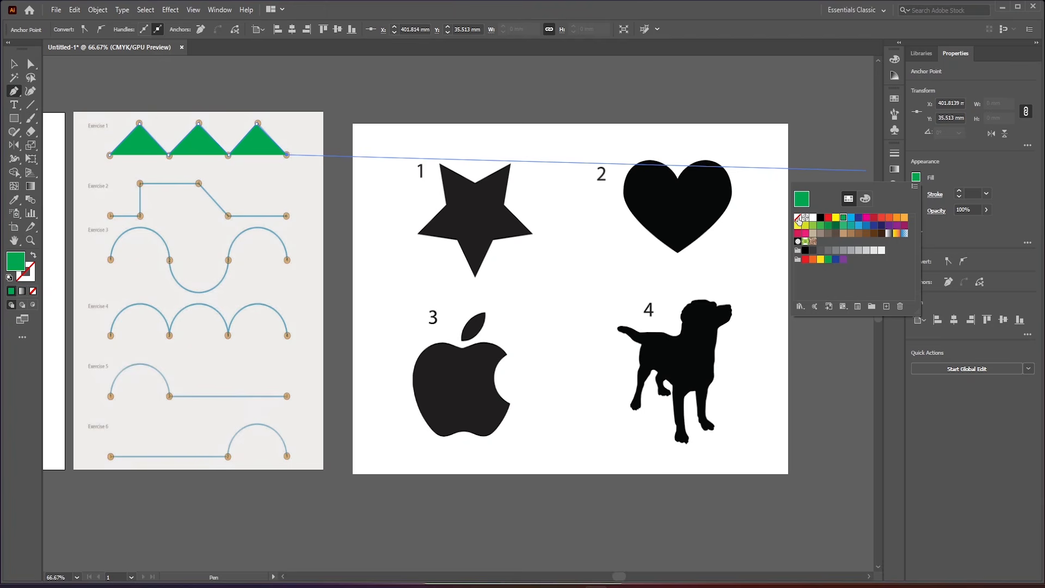
click(799, 219)
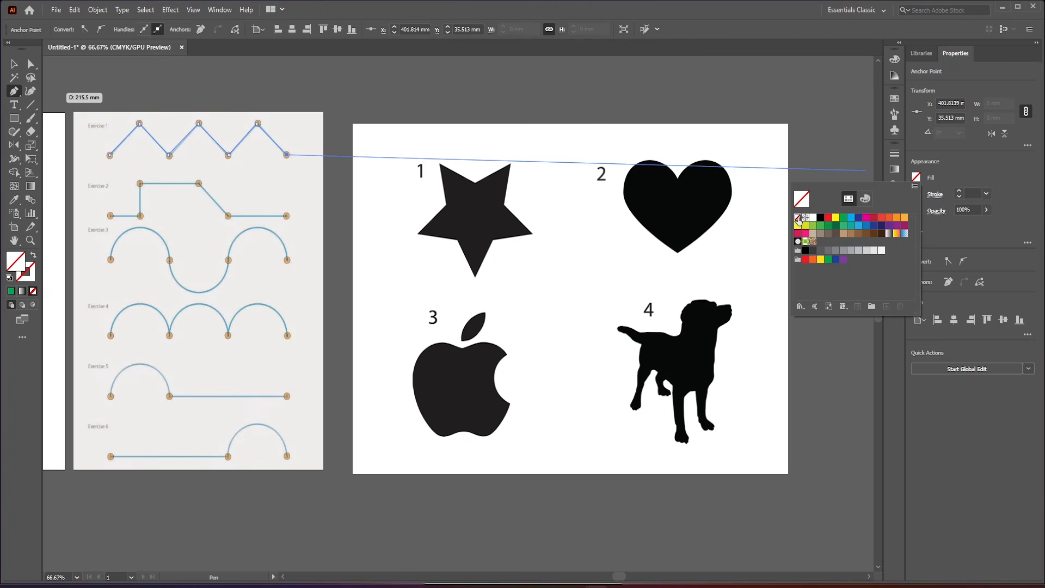
click(289, 161)
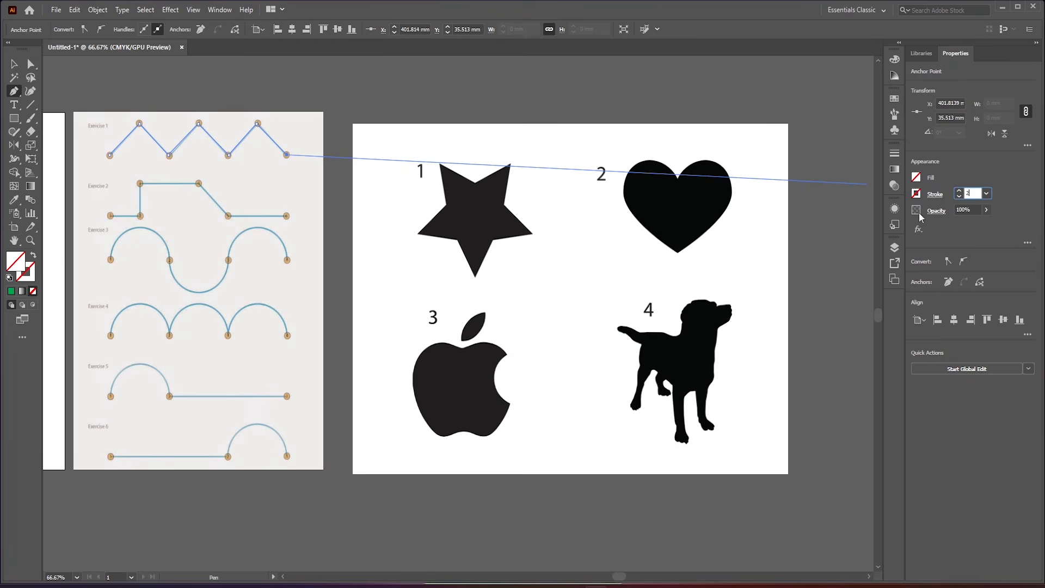
key(Return)
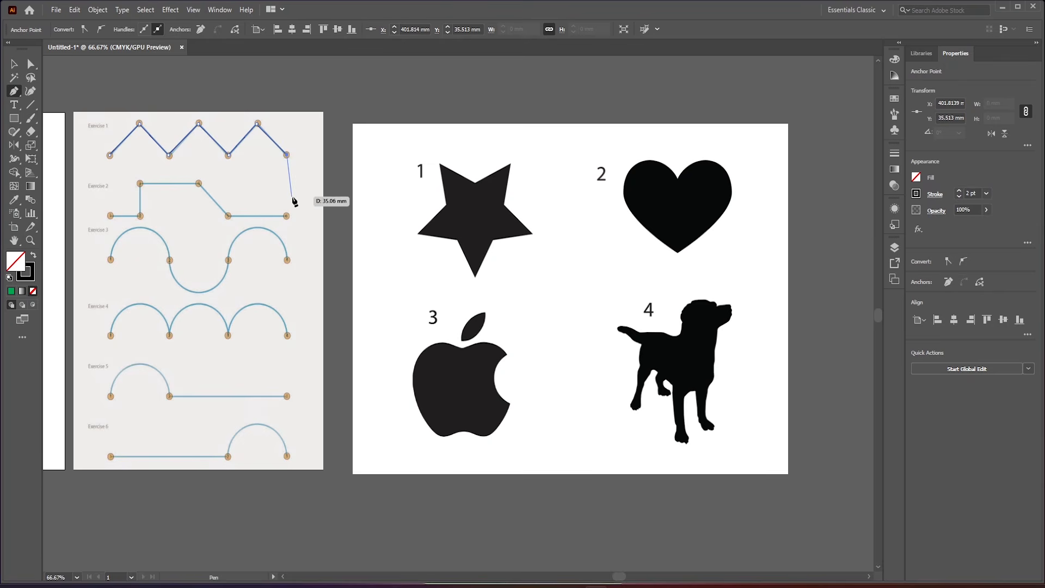
click(960, 191)
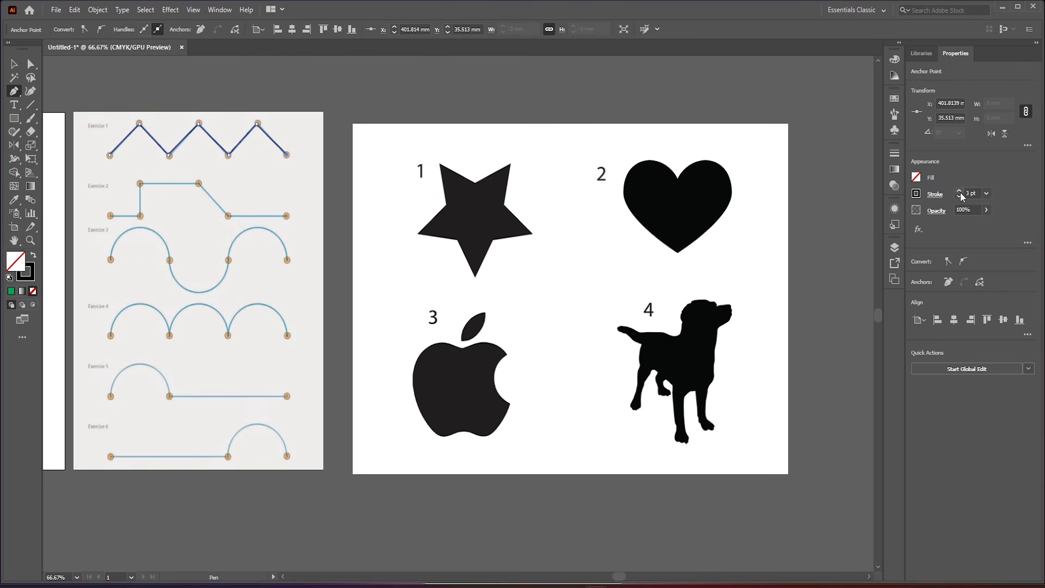
click(960, 191)
click(960, 191)
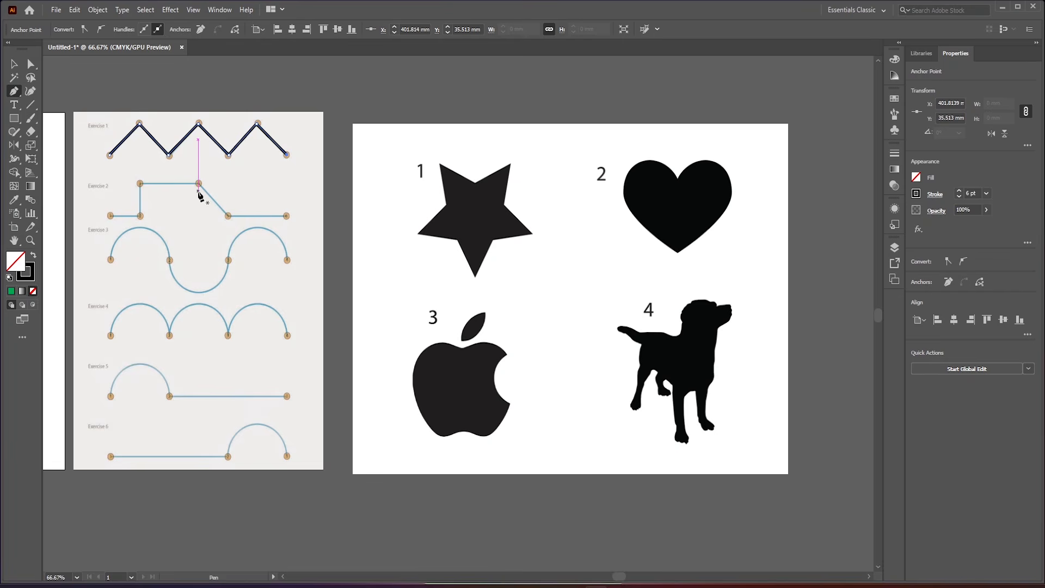
- Trace Exercise 2's stepped line with the Pen tool, placing straight-segment anchors on its six marked points
scroll(157, 193, down, 1)
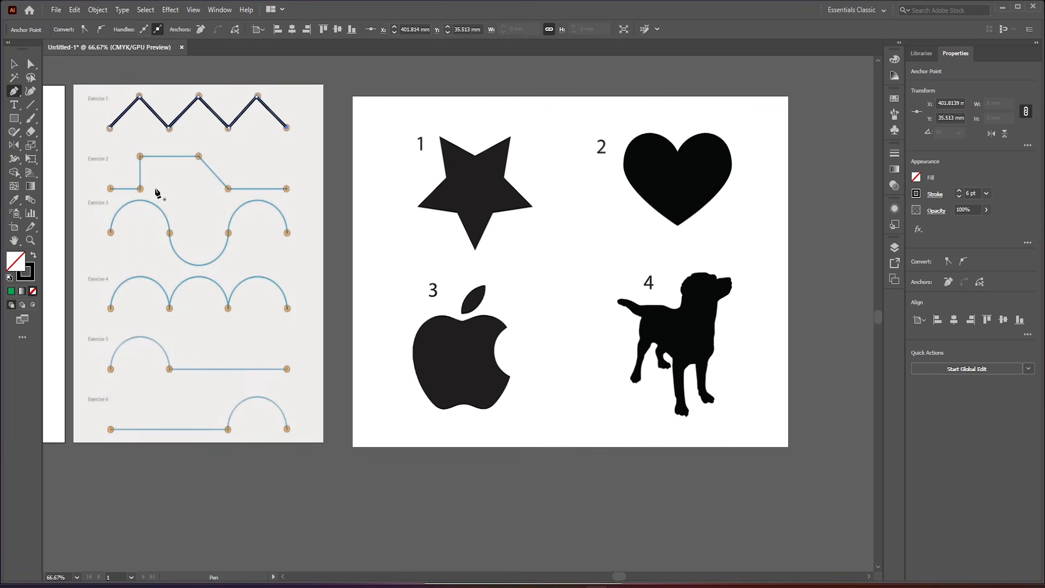
click(110, 188)
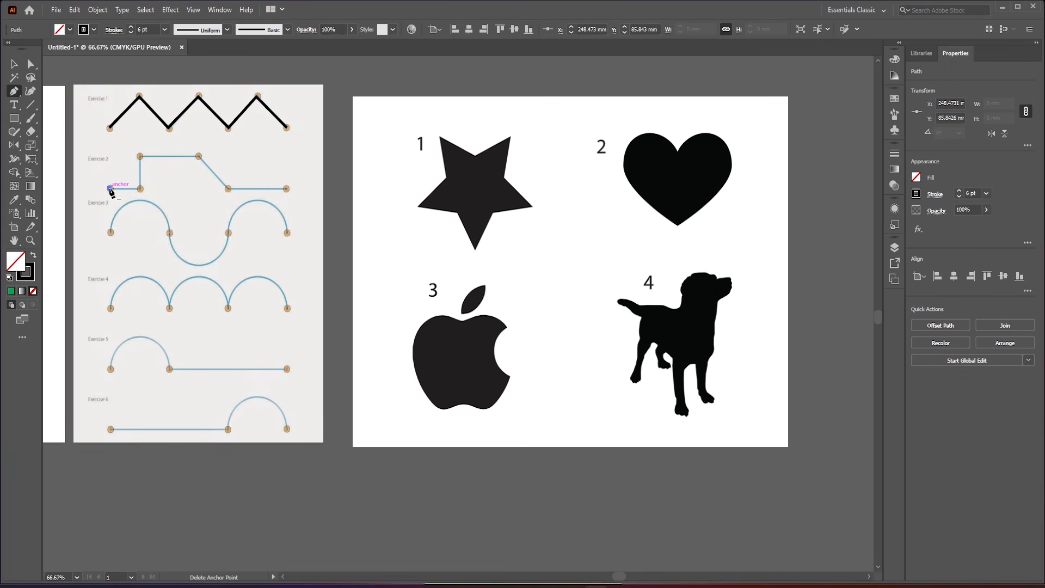
click(140, 188)
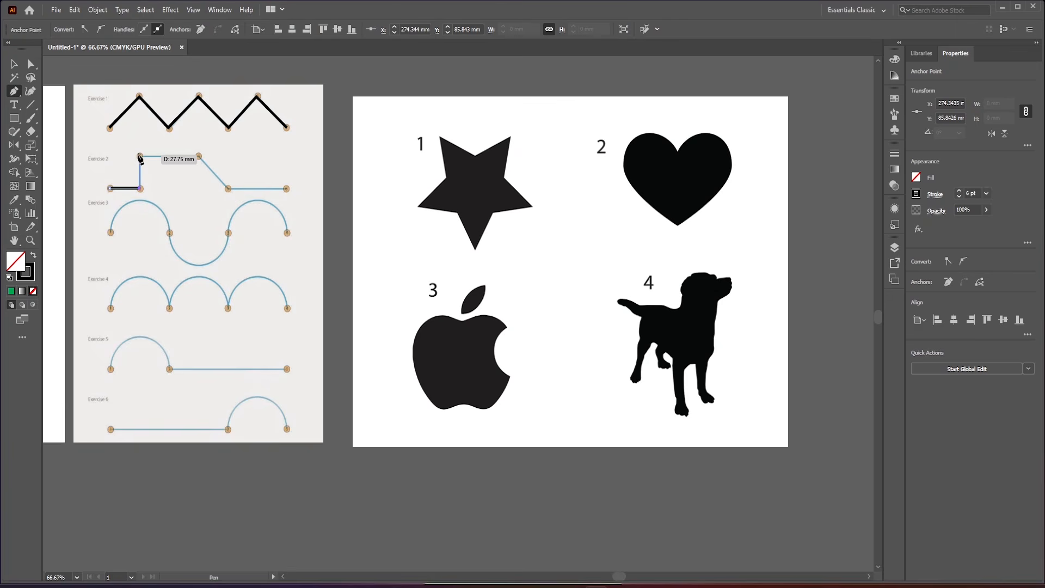
click(199, 156)
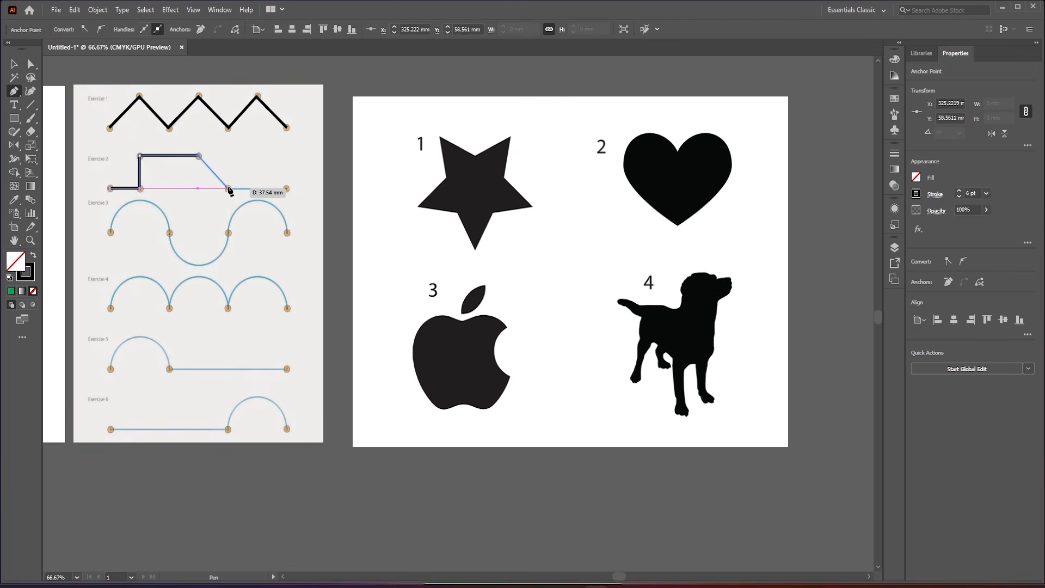
click(229, 188)
click(286, 189)
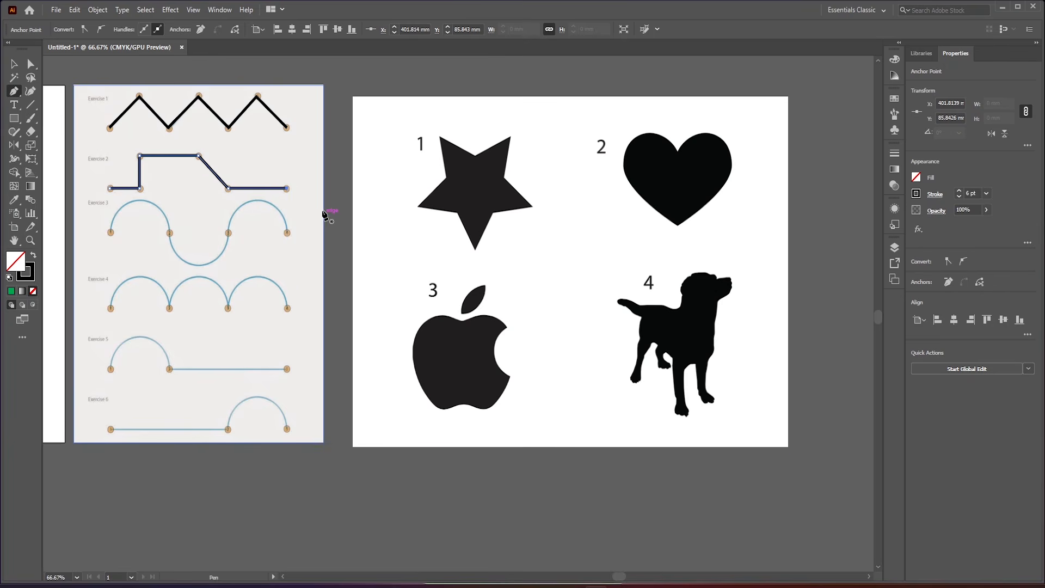
- Draw a horizontal line about 57 mm long above Exercise 2's lower right segment, extended by a vertical segment about 32 mm up from its right end
key(ctrl+plus)
key(ctrl+plus)
key(ctrl+plus)
key(ctrl+plus)
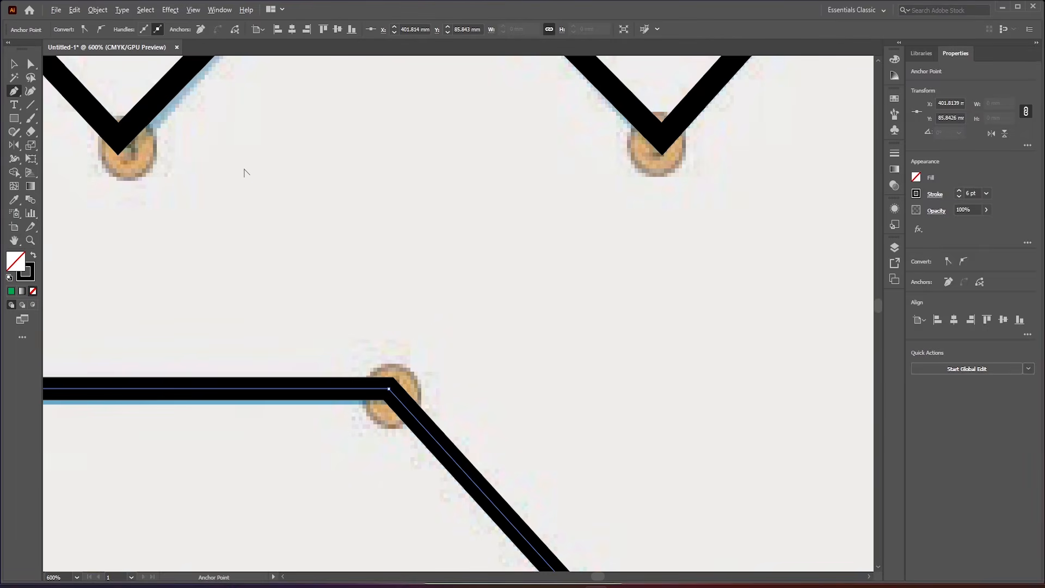
click(437, 250)
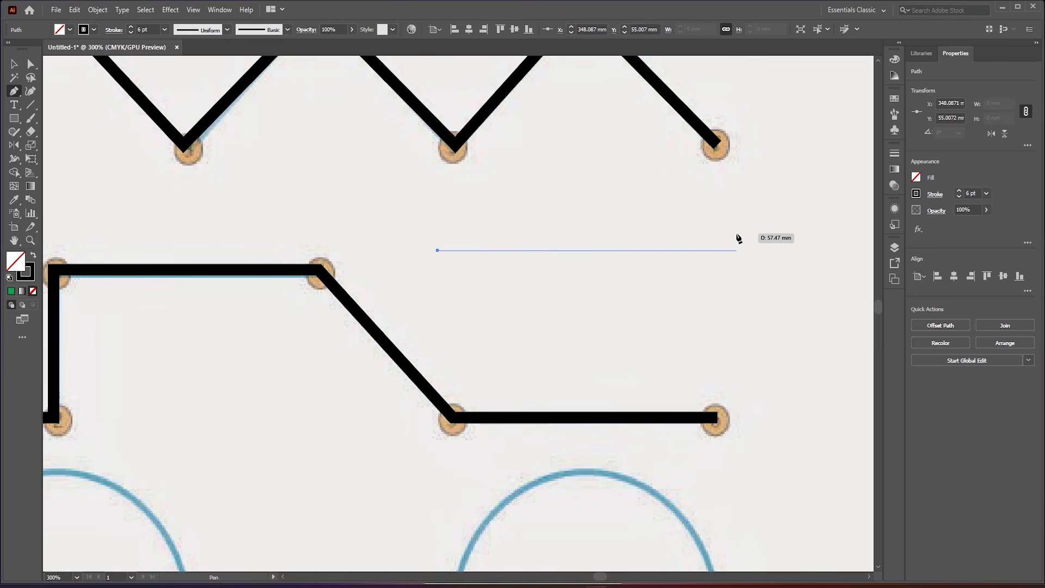
shift+click(738, 238)
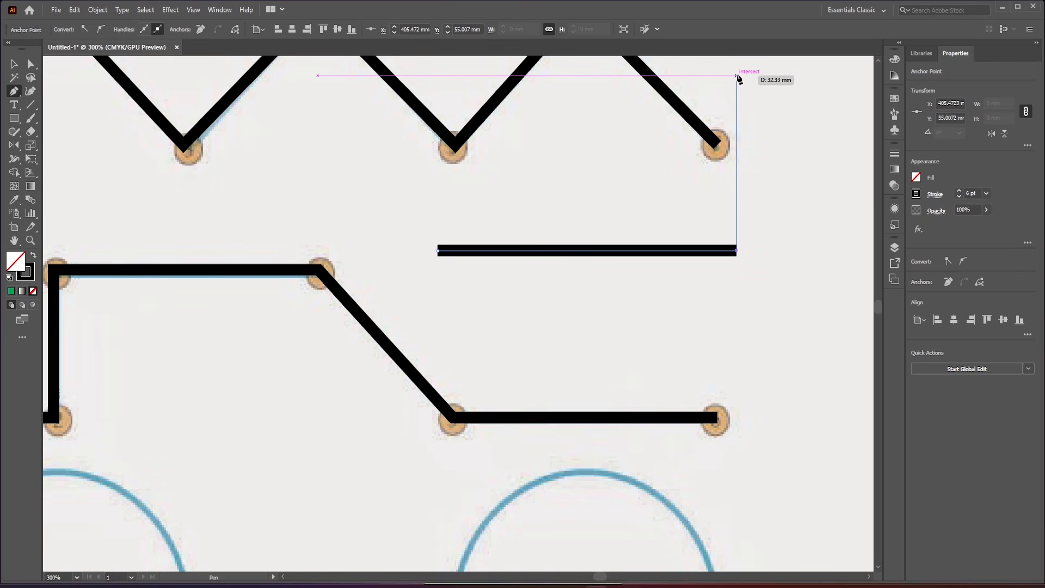
click(737, 77)
key(ctrl)
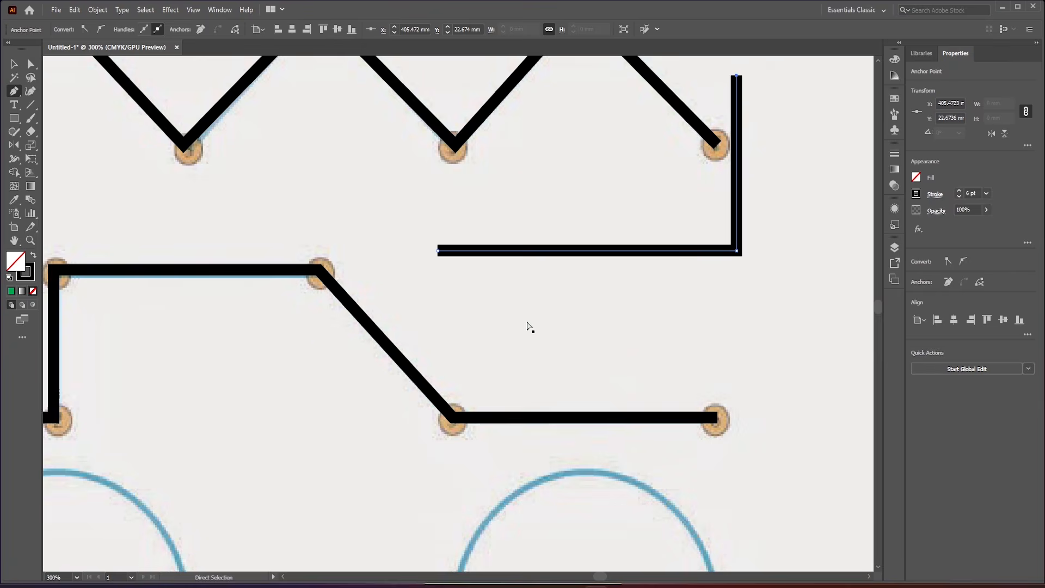
- Extend the constrained path from its upper end with 45-degree segments, first up and left, then down and left across the zigzag
scroll(527, 326, right, 3)
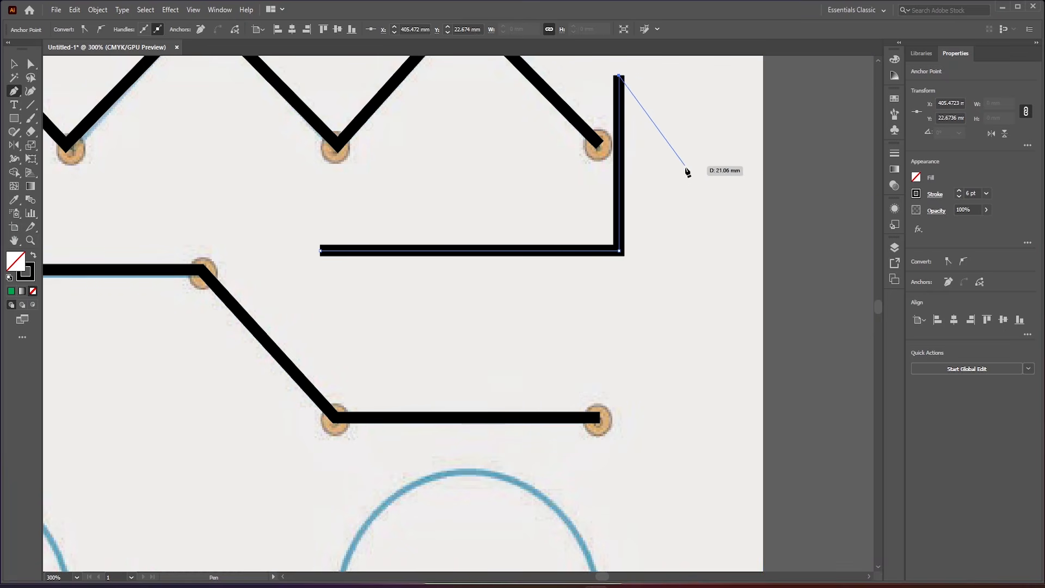
scroll(687, 172, up, 3)
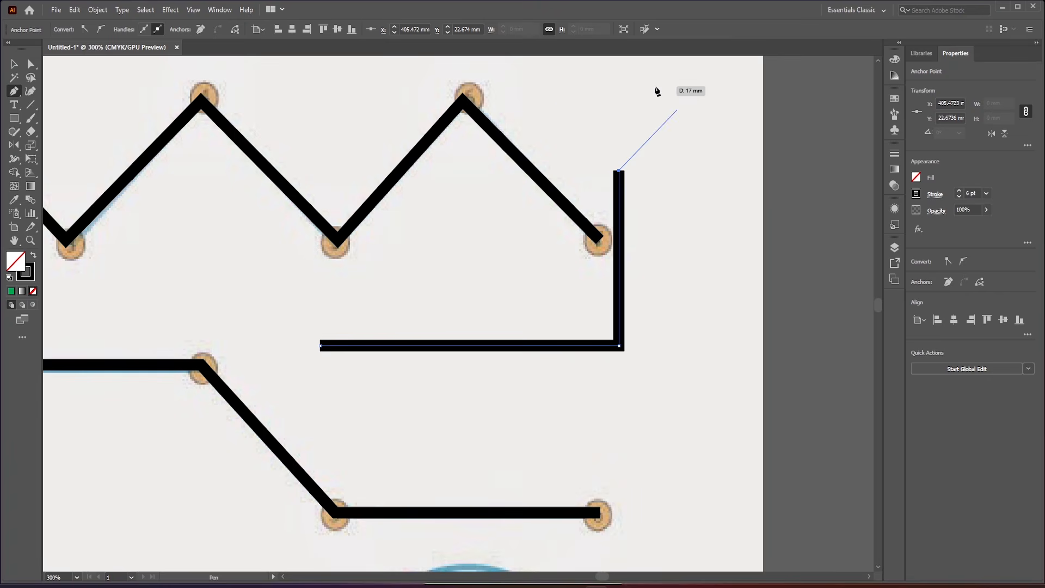
click(535, 81)
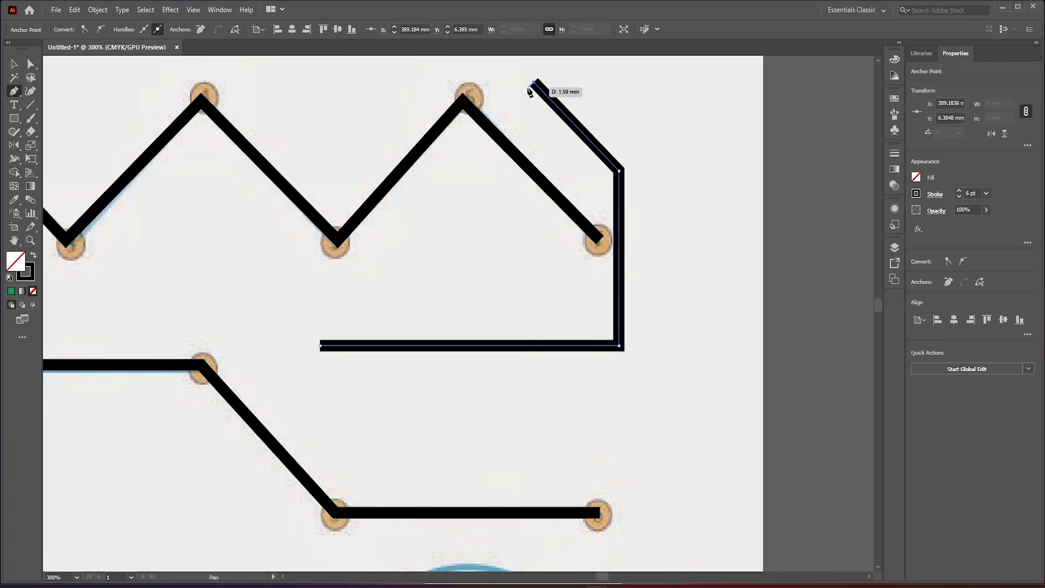
drag(530, 87, 445, 183)
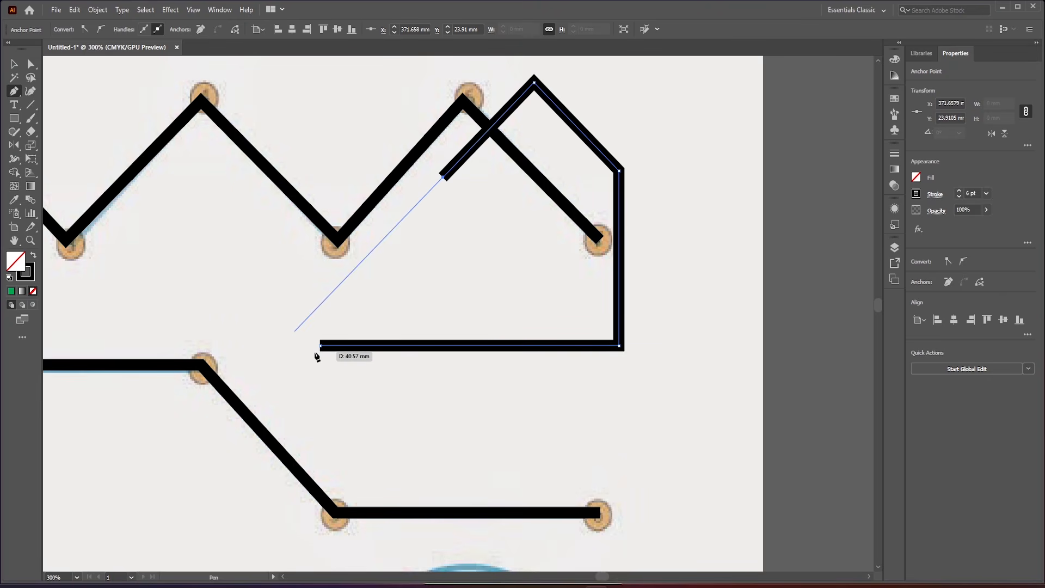
click(291, 335)
- Draw an unconstrained, uneven zigzag with three peaks just below the Exercise 1 line and end it as an open path
scroll(481, 282, down, 2)
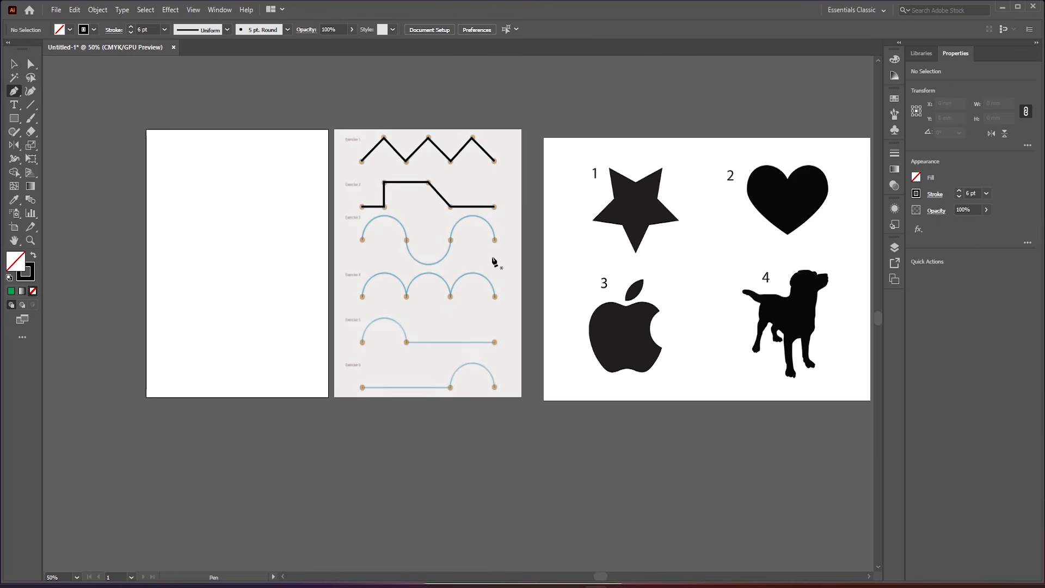
scroll(451, 190, up, 2)
scroll(401, 201, up, 1)
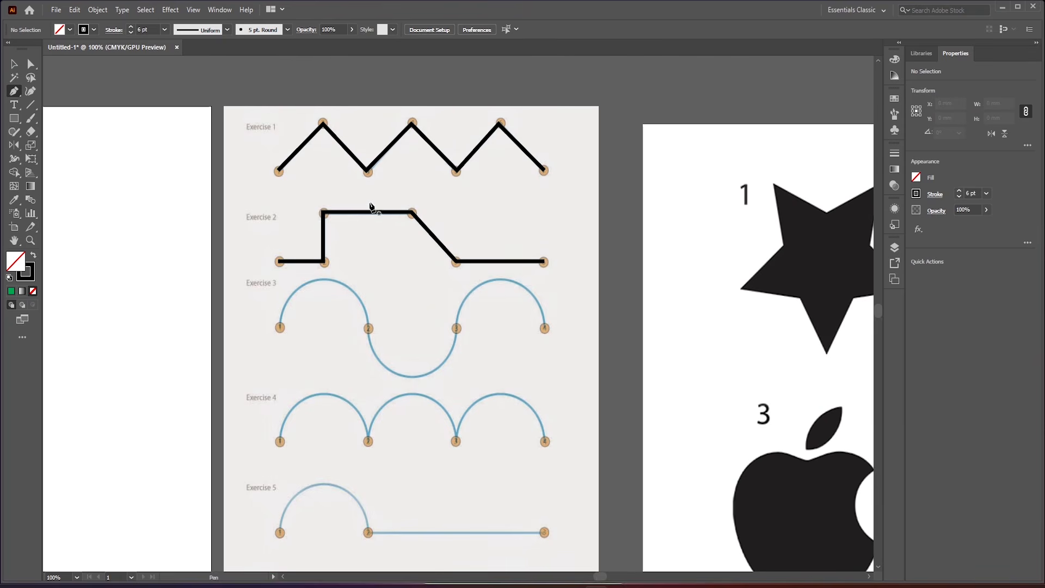
click(278, 189)
click(322, 147)
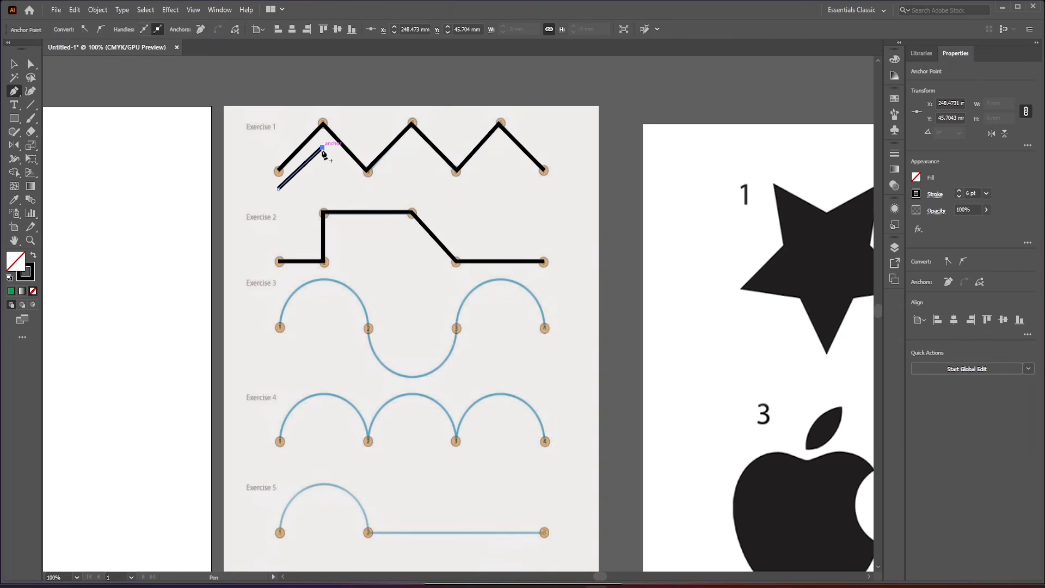
click(411, 142)
click(454, 201)
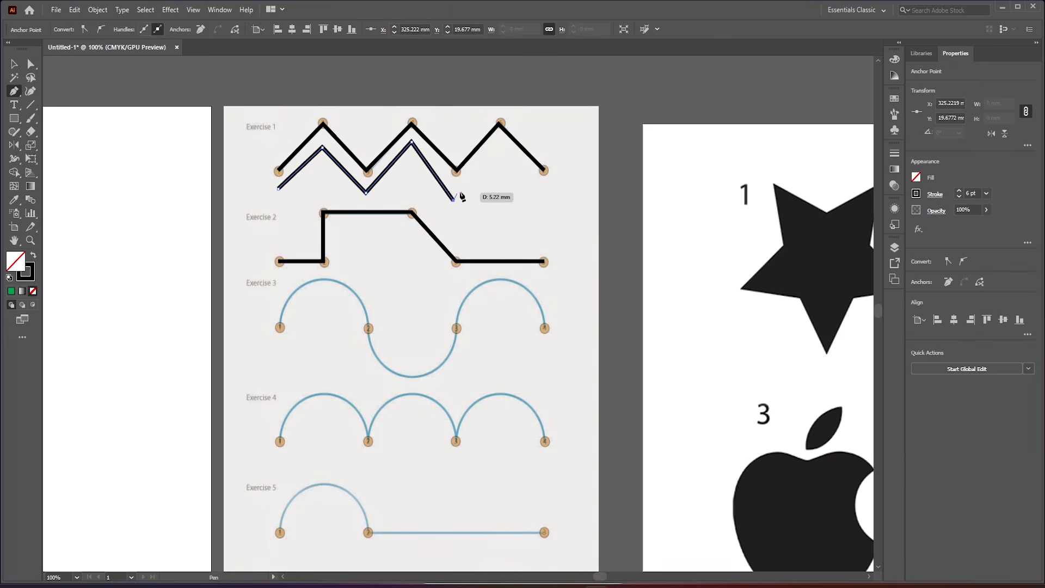
click(498, 151)
click(539, 196)
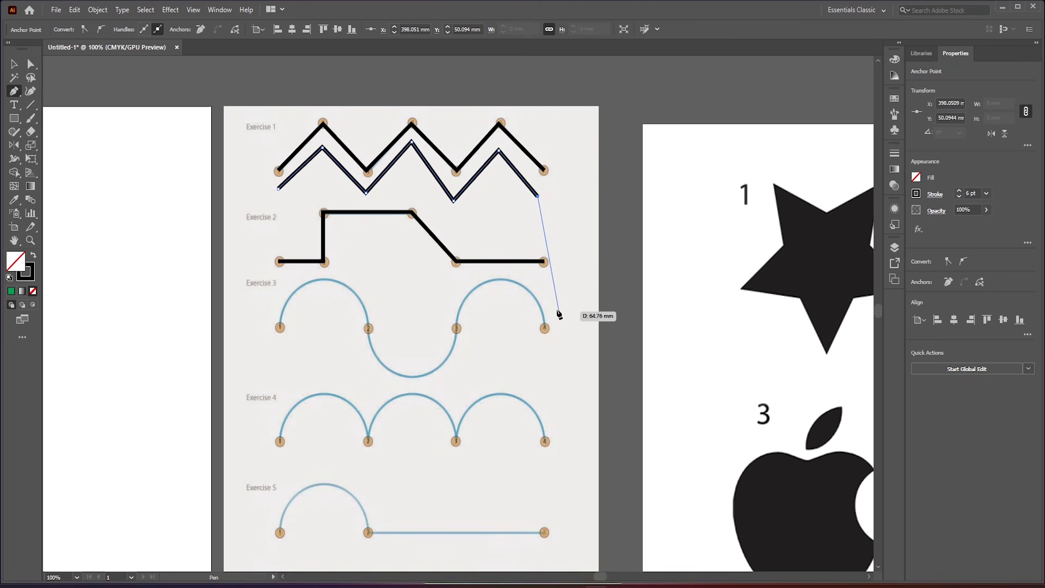
key(Escape)
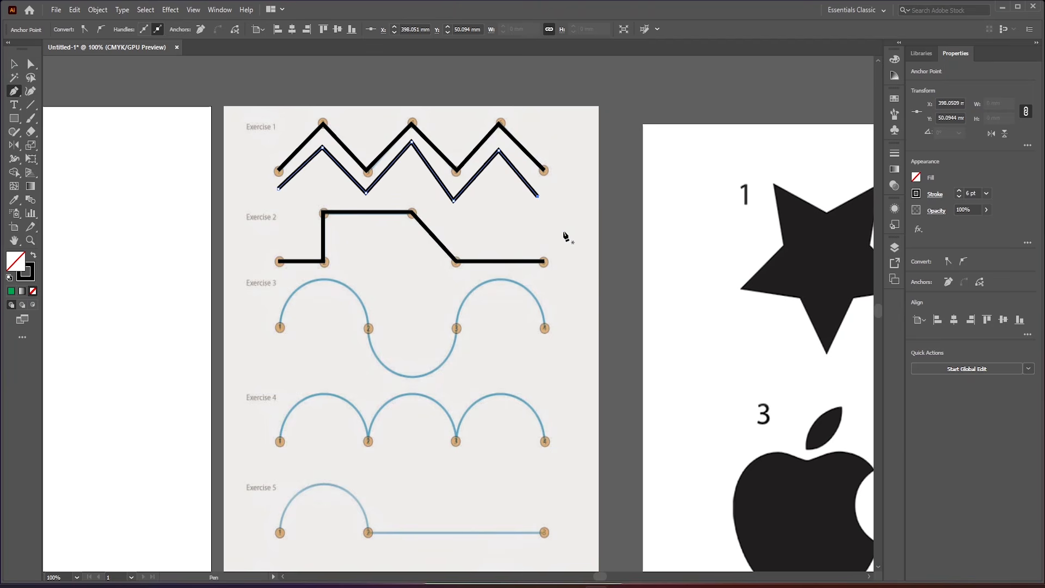
- Trace Exercise 3's first arc from point 1 to point 2 with the Pen tool, pulling curve handles at both anchors
scroll(523, 236, down, 3)
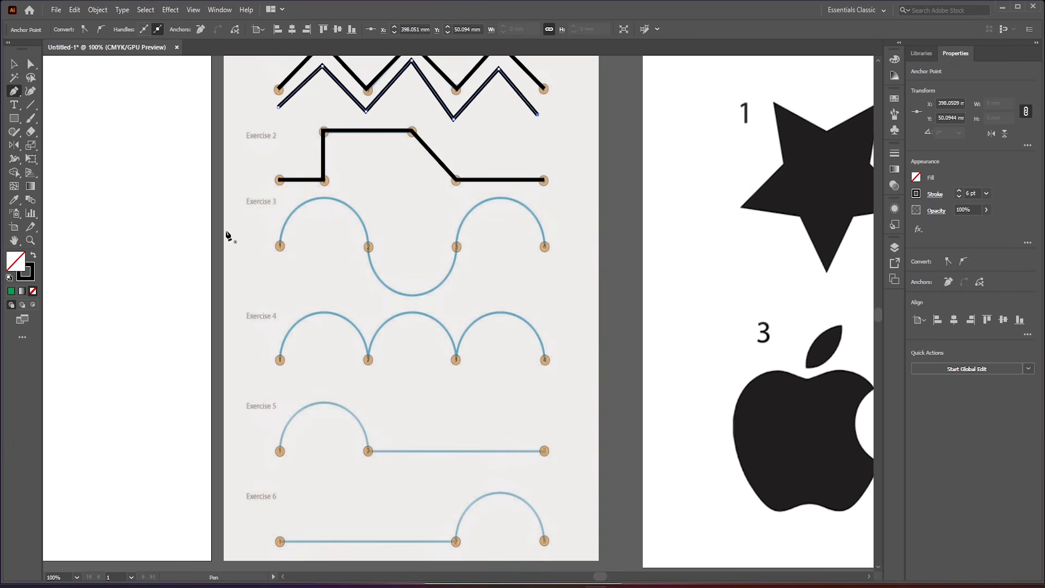
click(280, 246)
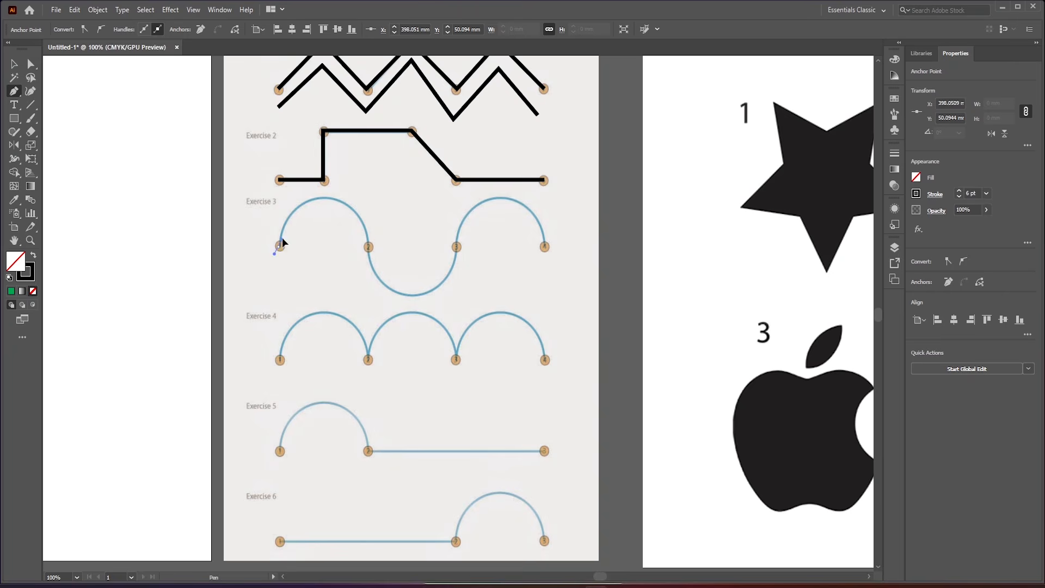
drag(282, 224, 278, 210)
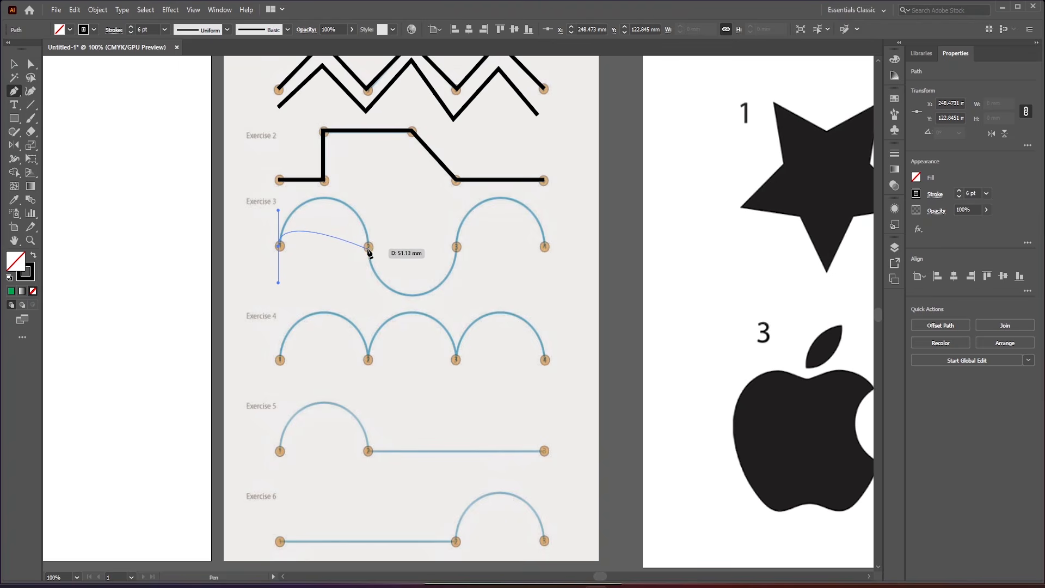
drag(368, 288, 389, 336)
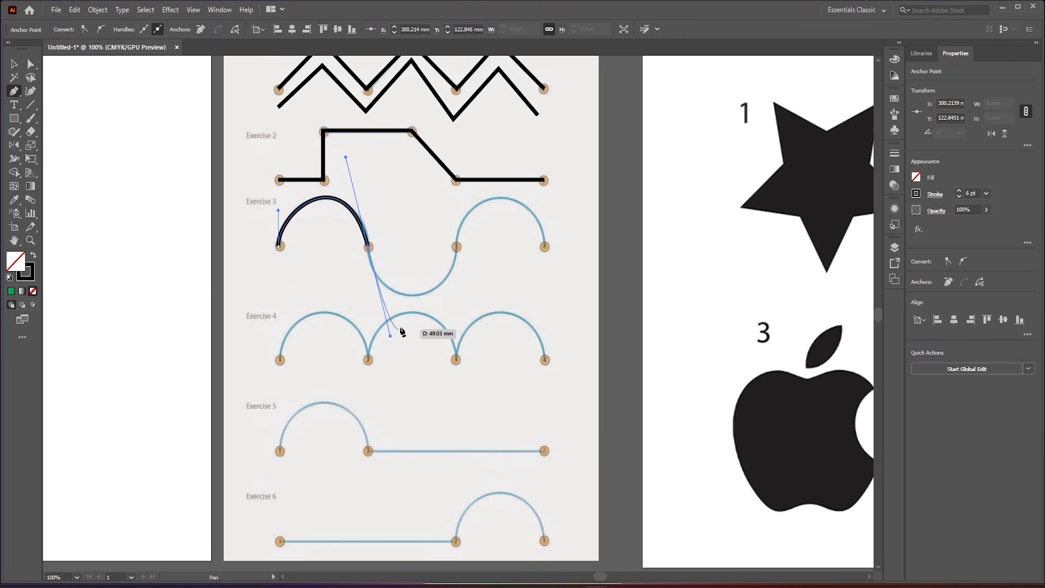
scroll(360, 209, up, 5)
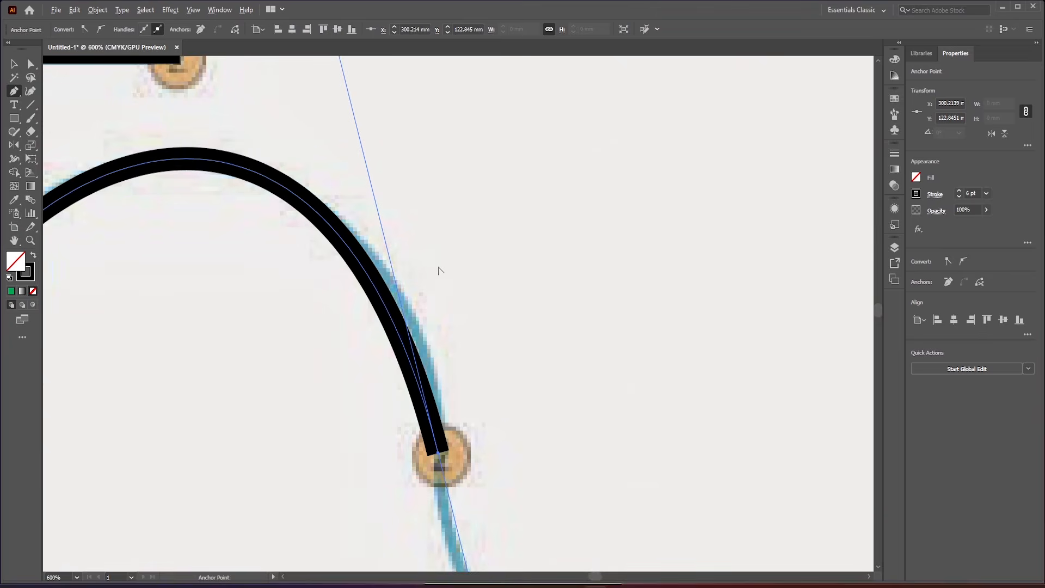
scroll(438, 271, down, 3)
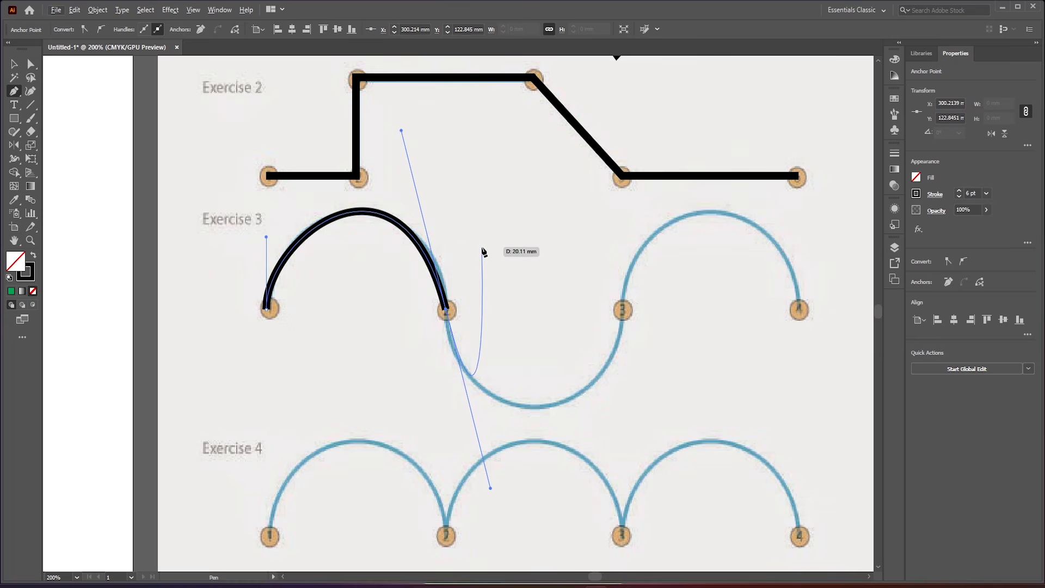
- Reshape Exercise 3's first arc with the Anchor Point tool, adjusting the handles at points 2 and 1 to match the guide
key(shift+c)
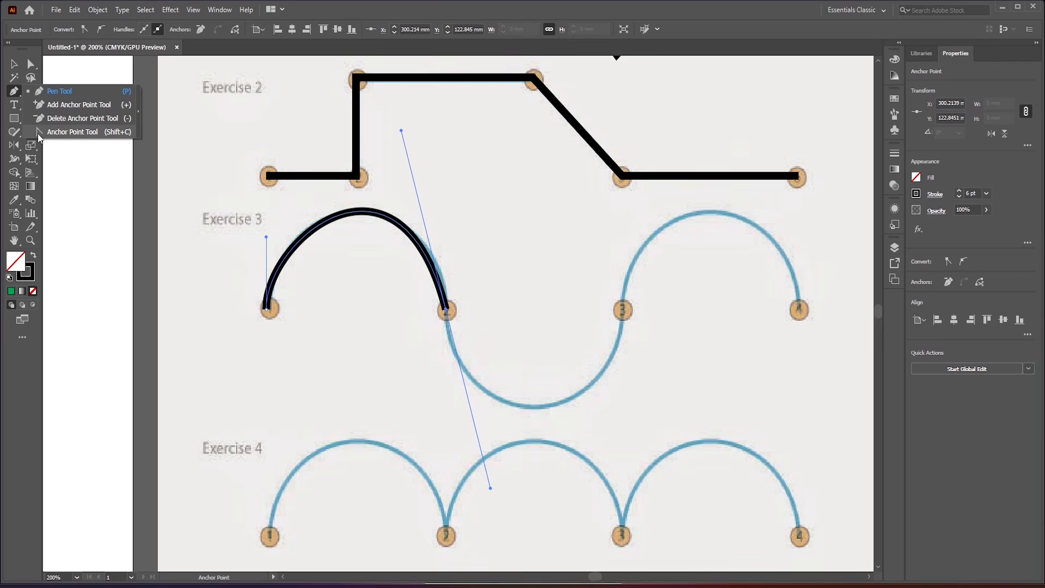
key(p)
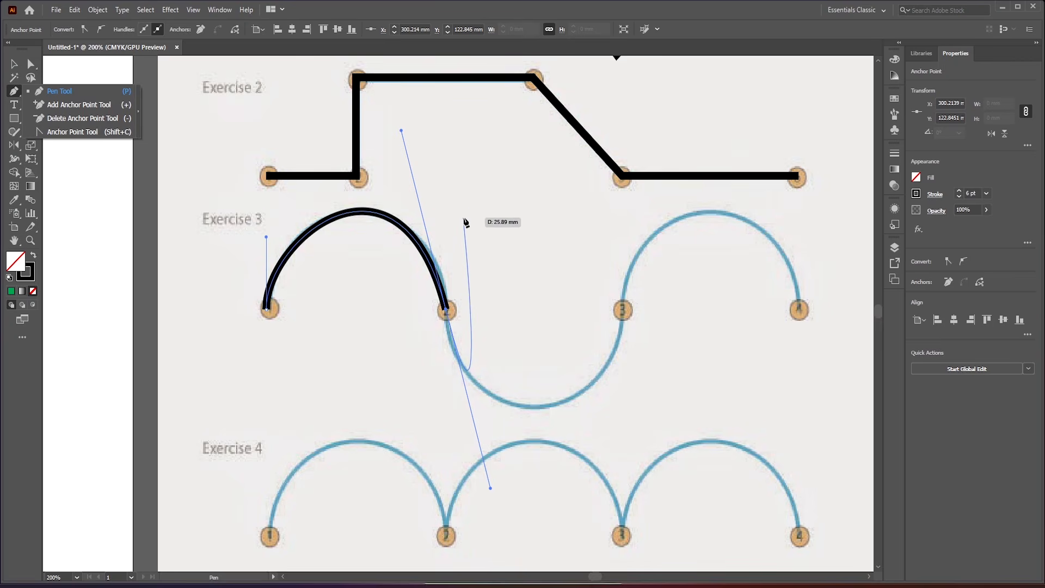
key(shift+c)
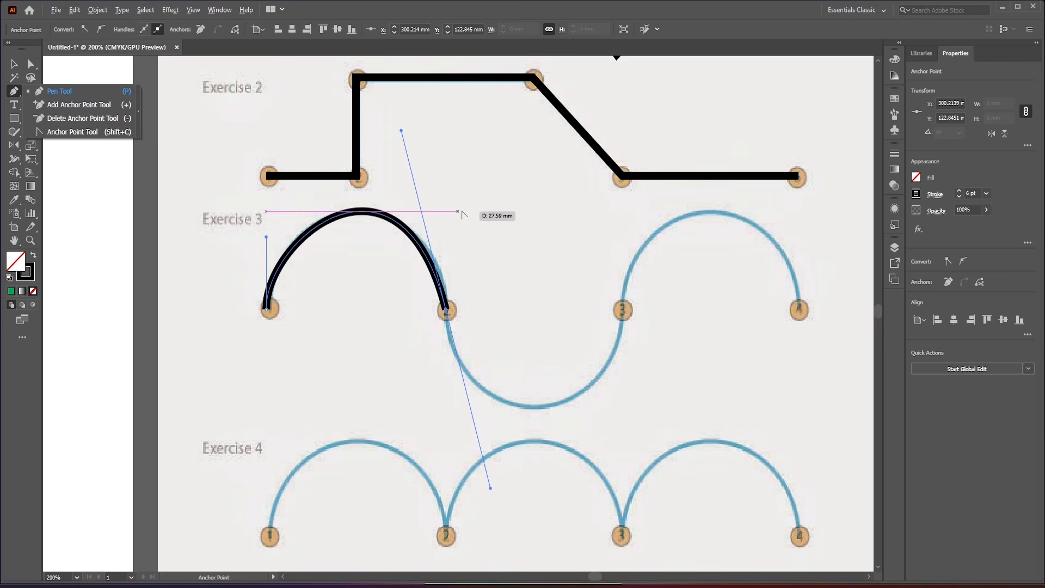
key(p)
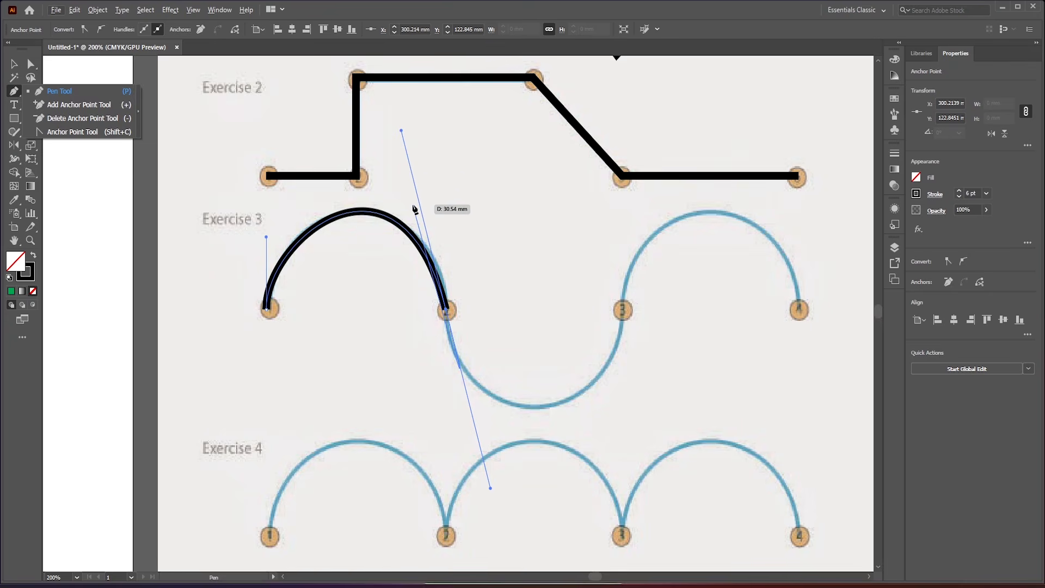
key(shift+c)
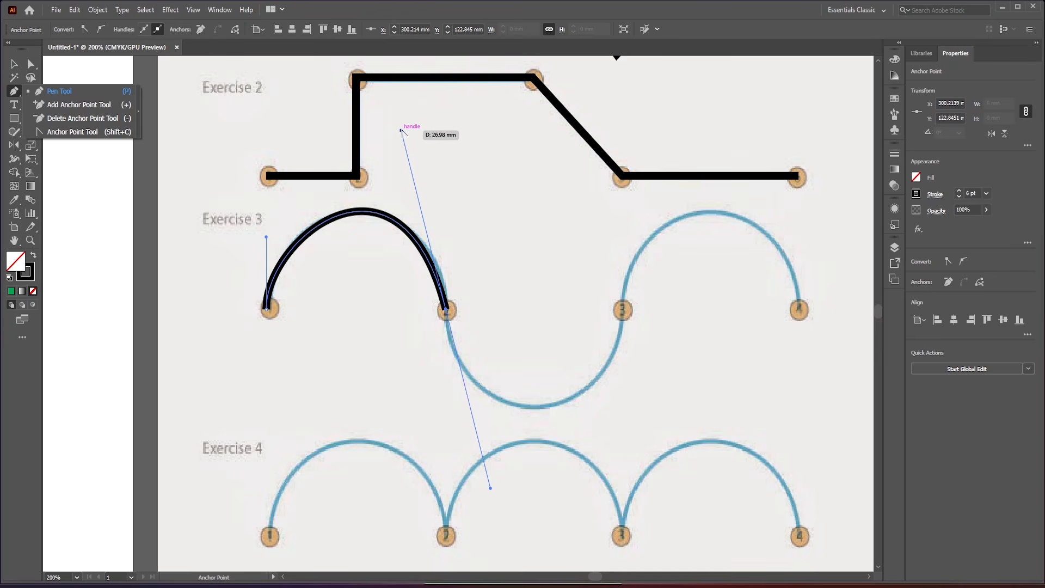
mouse_move(401, 131)
mouse_down()
mouse_move(451, 154)
mouse_move(417, 140)
mouse_up()
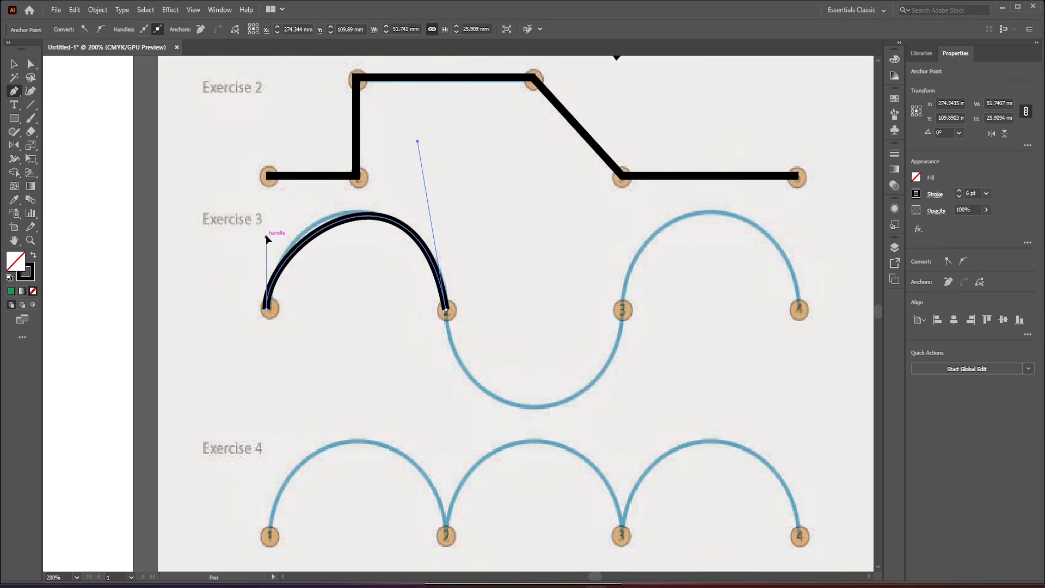
drag(266, 235, 259, 222)
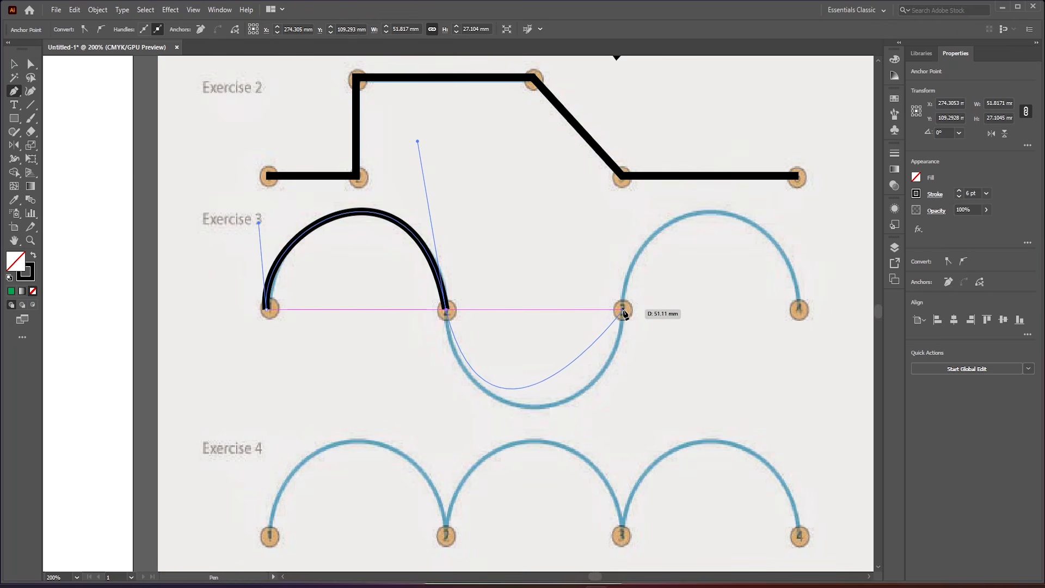
- Trace Exercise 3's lower arc from point 2 to point 3 and adjust the lower handles at both points to fit the guide
mouse_move(623, 311)
mouse_down()
mouse_move(630, 222)
mouse_move(619, 278)
mouse_move(625, 234)
mouse_move(656, 502)
mouse_move(667, 463)
mouse_move(660, 191)
mouse_move(620, 222)
mouse_move(619, 232)
mouse_move(629, 219)
mouse_move(624, 235)
mouse_up()
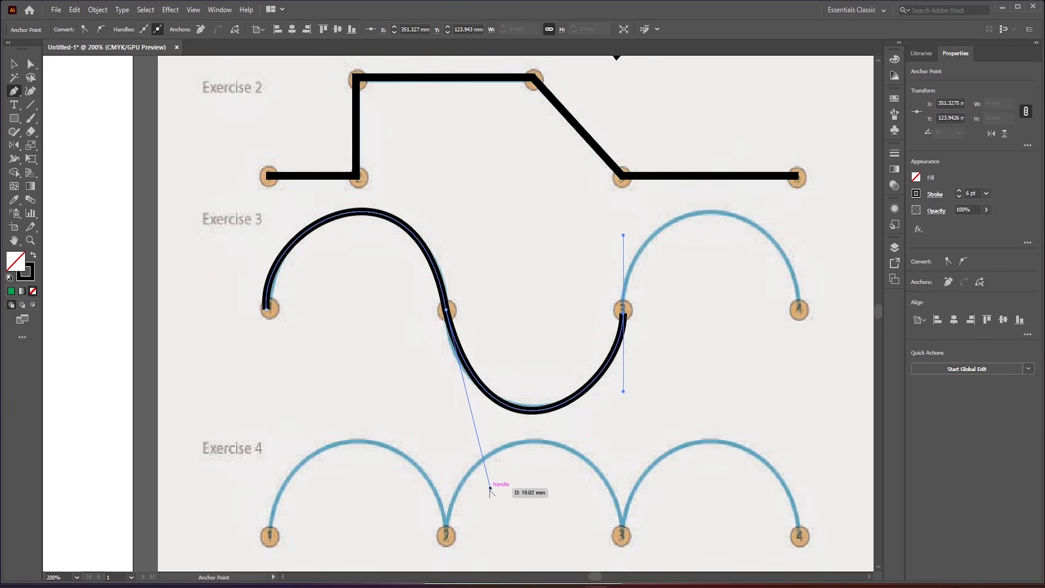
mouse_move(490, 489)
mouse_down()
mouse_move(467, 469)
mouse_move(473, 478)
mouse_up()
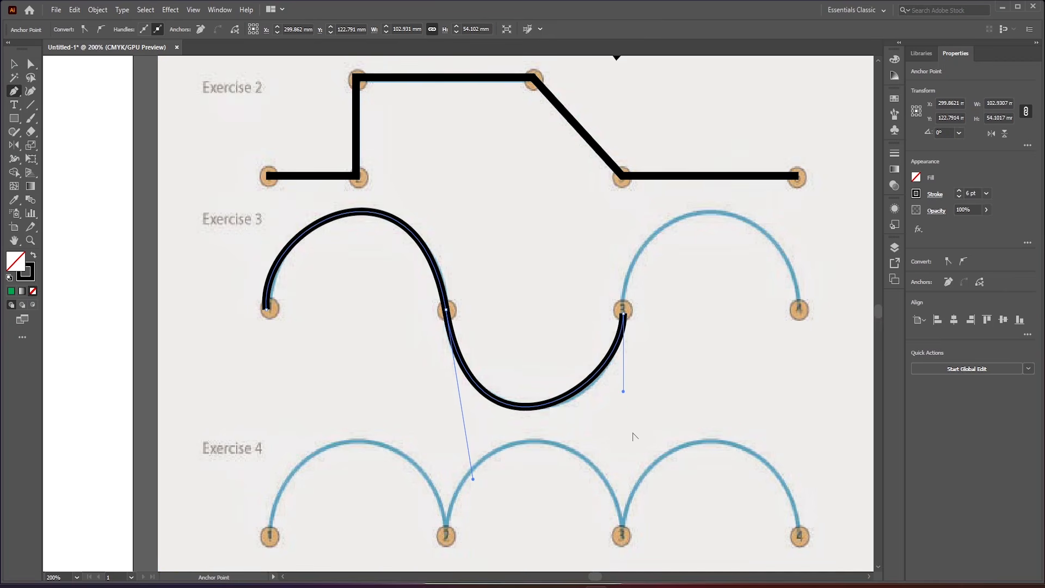
drag(622, 391, 628, 398)
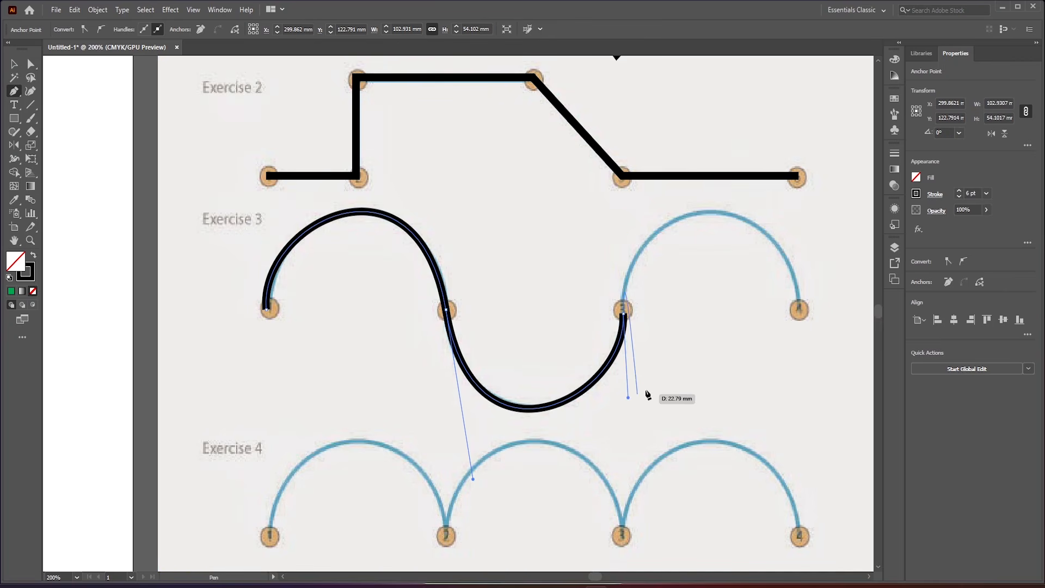
- Trace Exercise 3's last arc from point 3 to point 4 and adjust its two upper handles to fit the guide
mouse_move(798, 311)
mouse_down()
mouse_move(817, 498)
mouse_move(842, 488)
mouse_up()
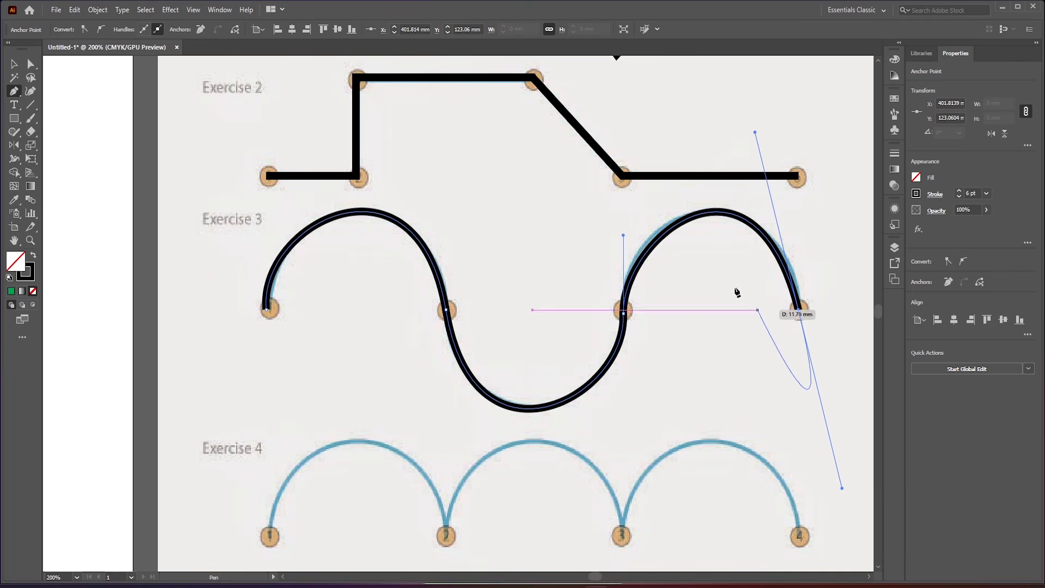
drag(623, 235, 614, 230)
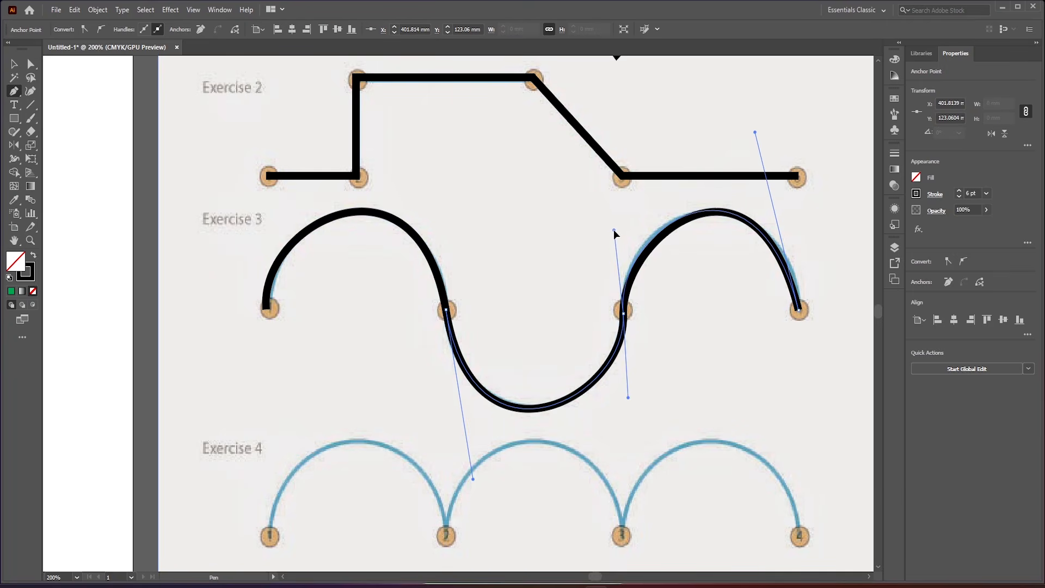
drag(755, 133, 766, 138)
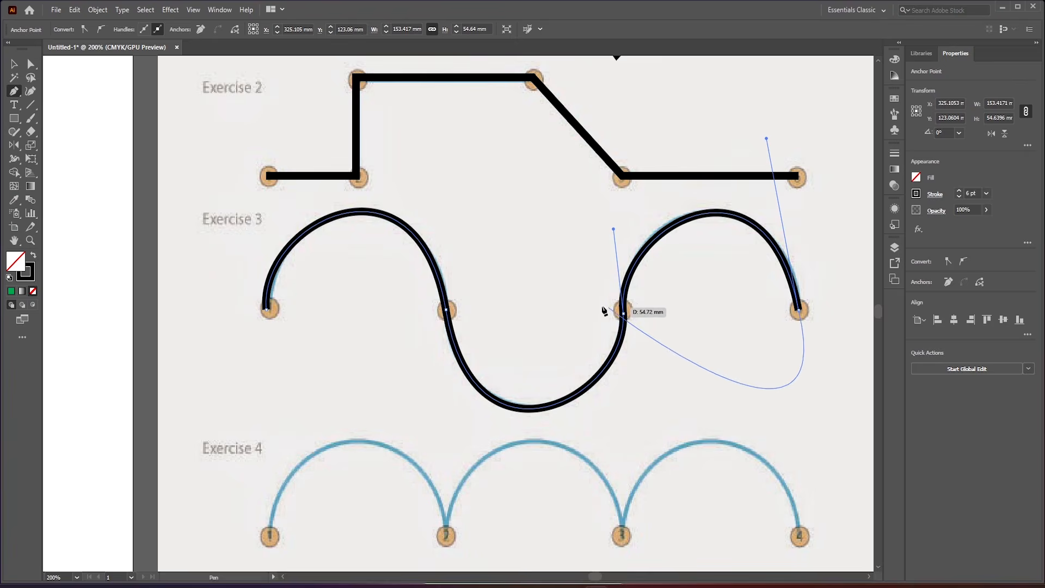
- Trace Exercise 4's first arc from point 1 to point 2 as a new path and adjust point 2's upper handle to fit
scroll(534, 298, down, 3)
scroll(601, 331, up, 2)
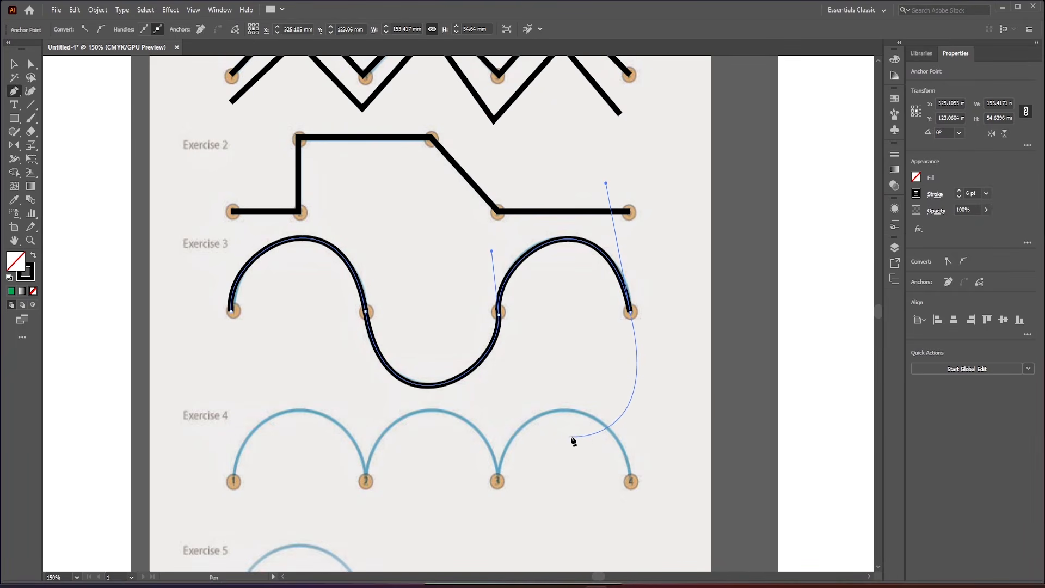
scroll(674, 281, down, 2)
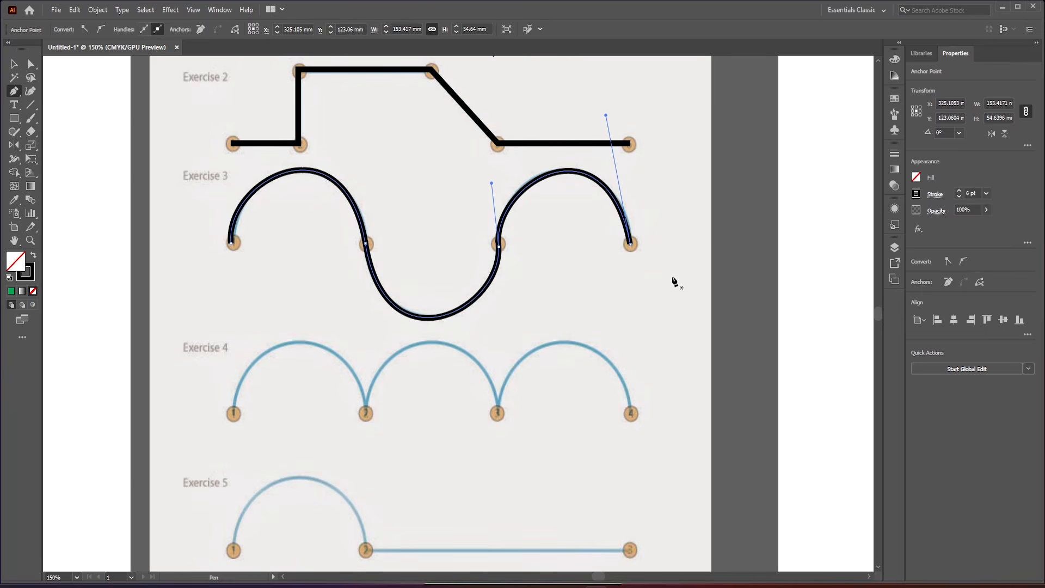
key(ctrl+alt+0)
key(ctrl+1)
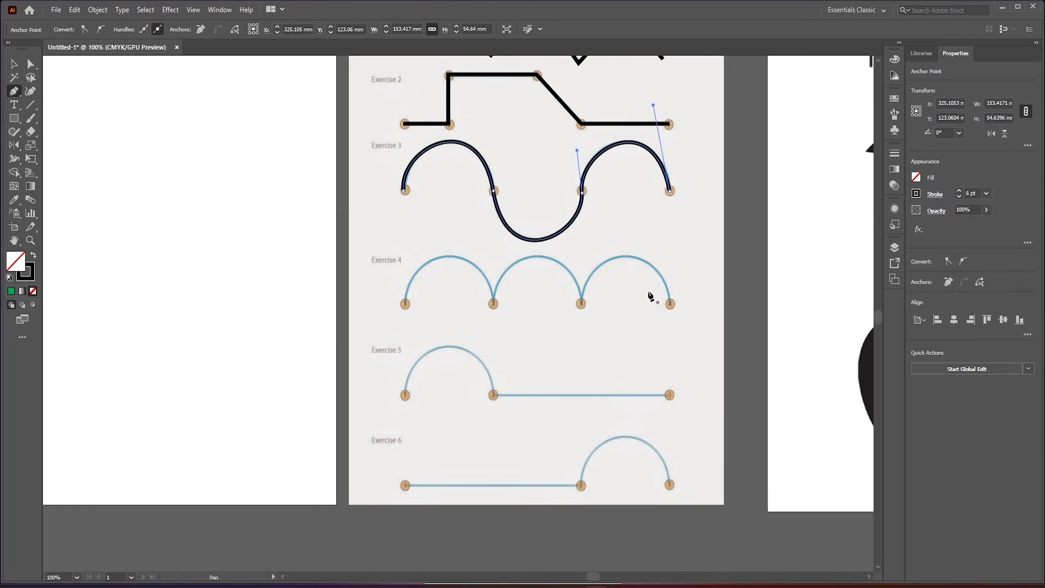
scroll(623, 269, up, 2)
scroll(571, 264, down, 1)
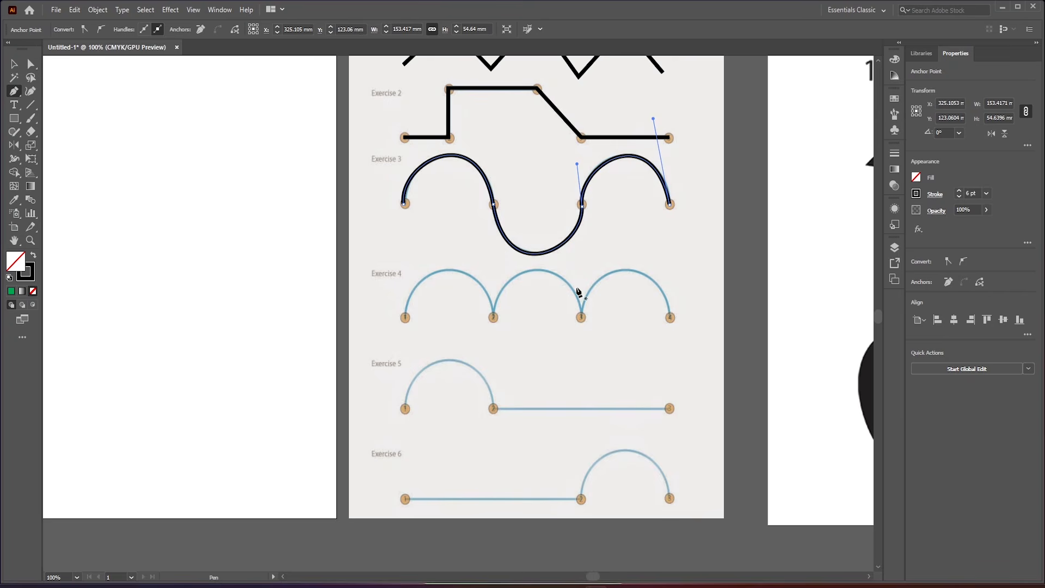
ctrl+click(405, 320)
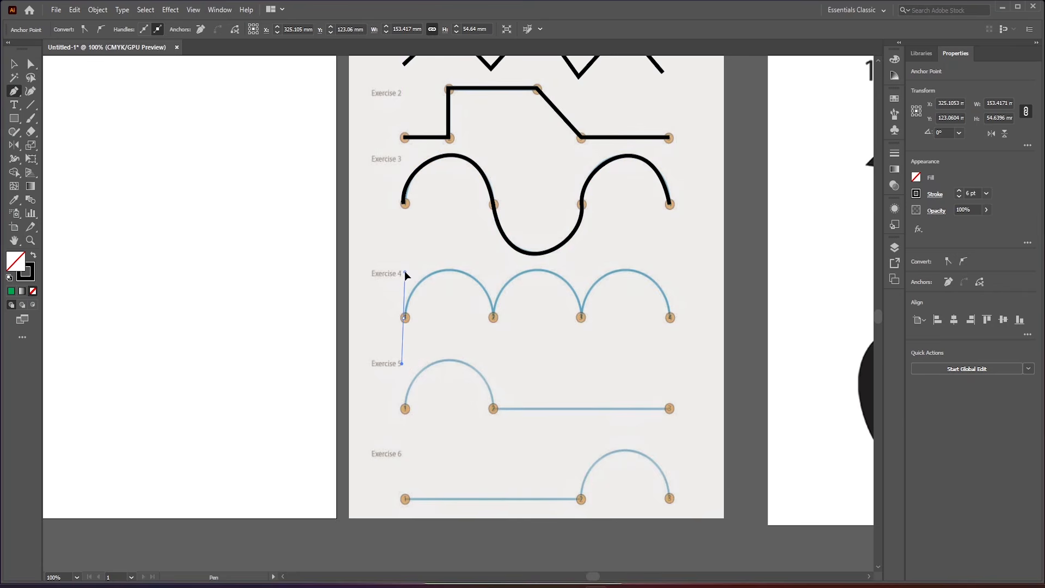
drag(405, 272, 404, 272)
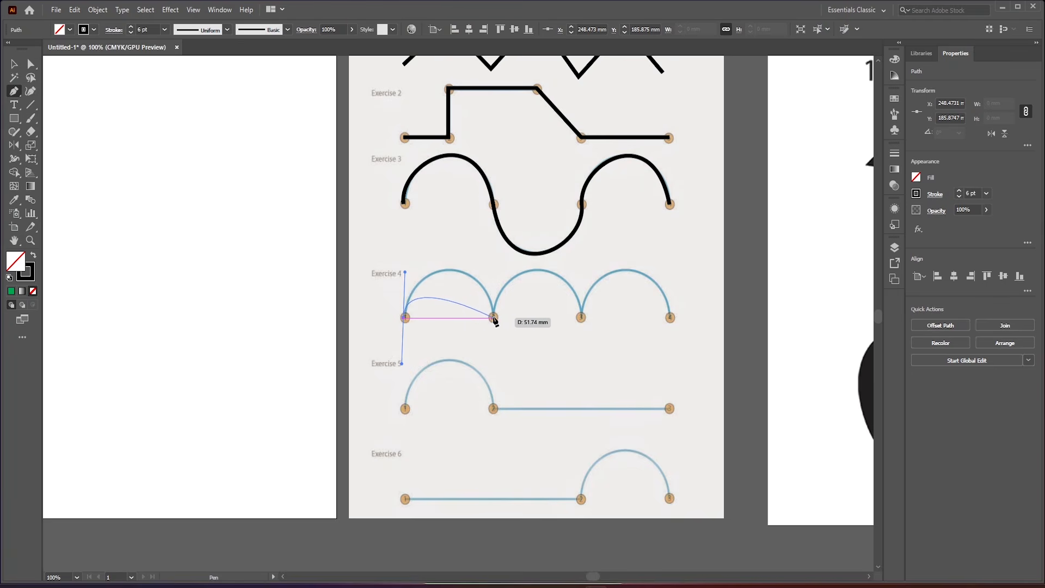
drag(493, 317, 510, 399)
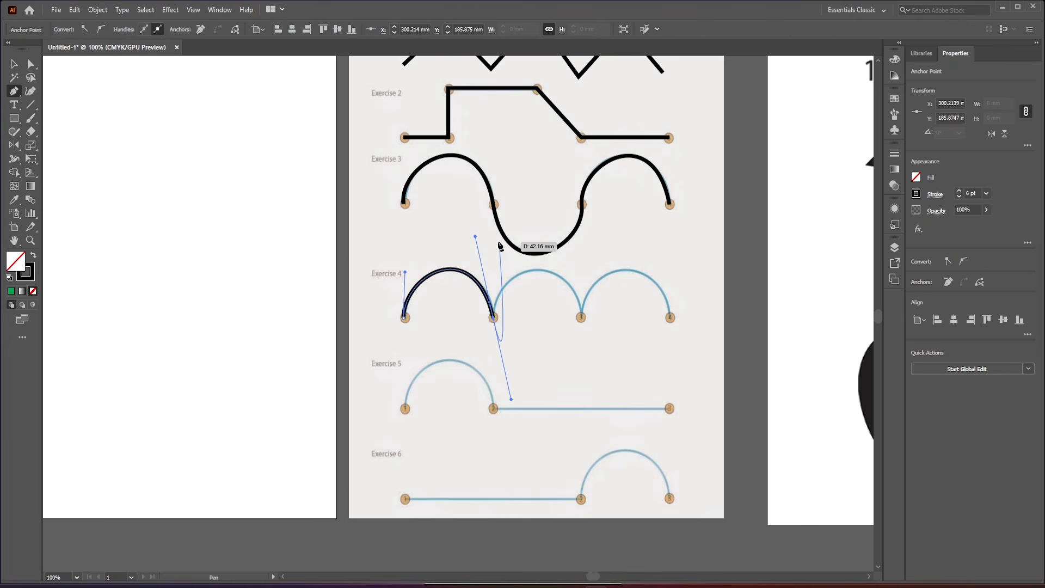
key(alt)
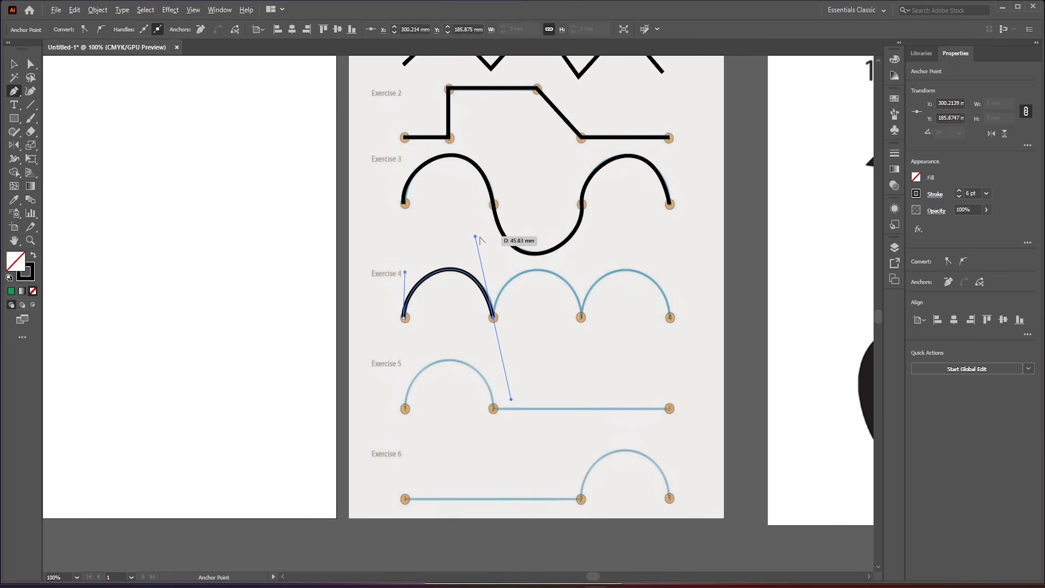
drag(475, 236, 480, 239)
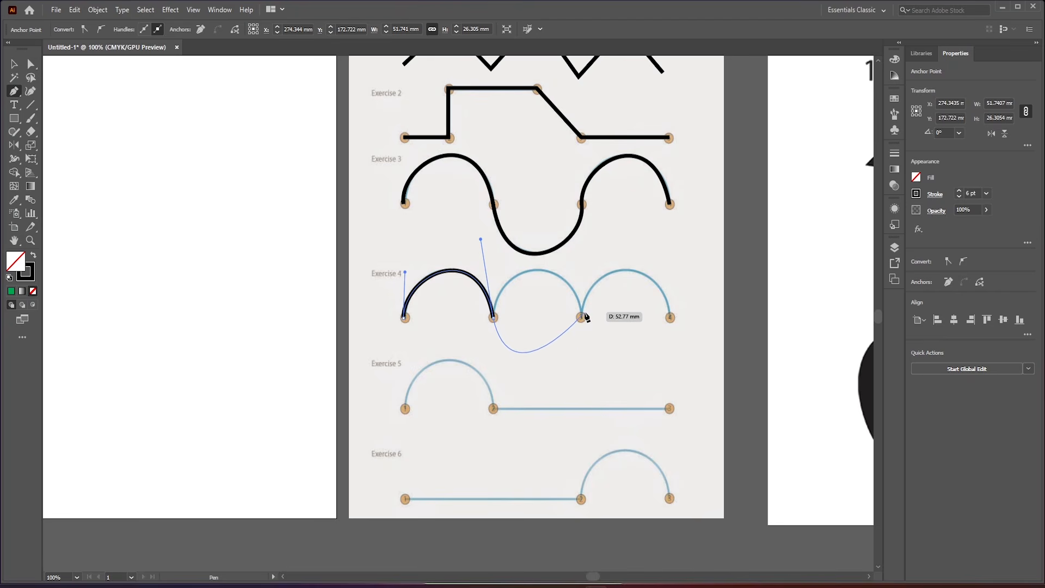
- Extend the Exercise 4 path to point 3, swing point 2's outgoing handle upward and adjust the second arc's handles to fit
mouse_move(581, 319)
mouse_down()
mouse_move(593, 426)
mouse_move(637, 456)
mouse_up()
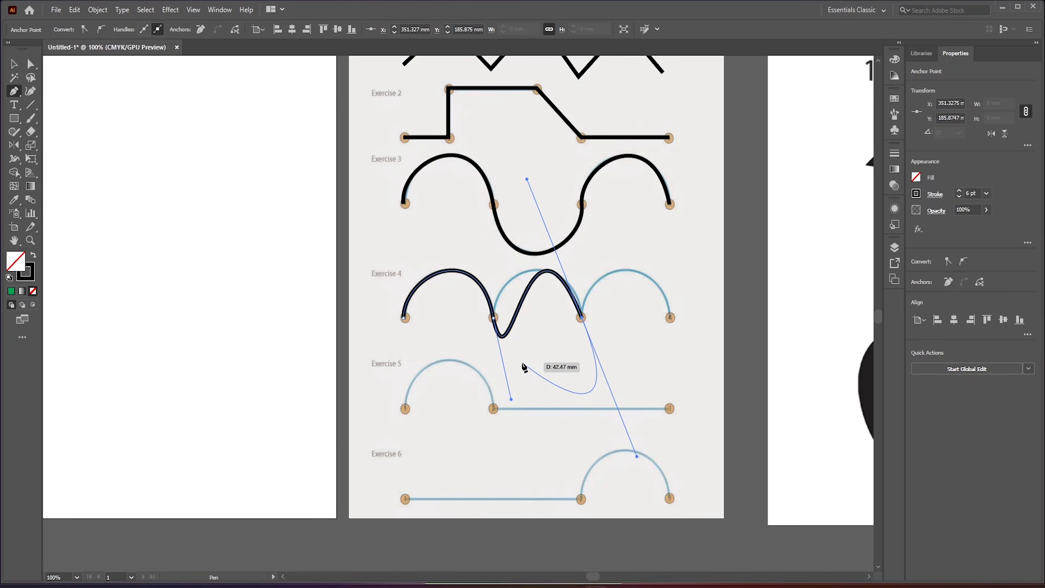
key(alt)
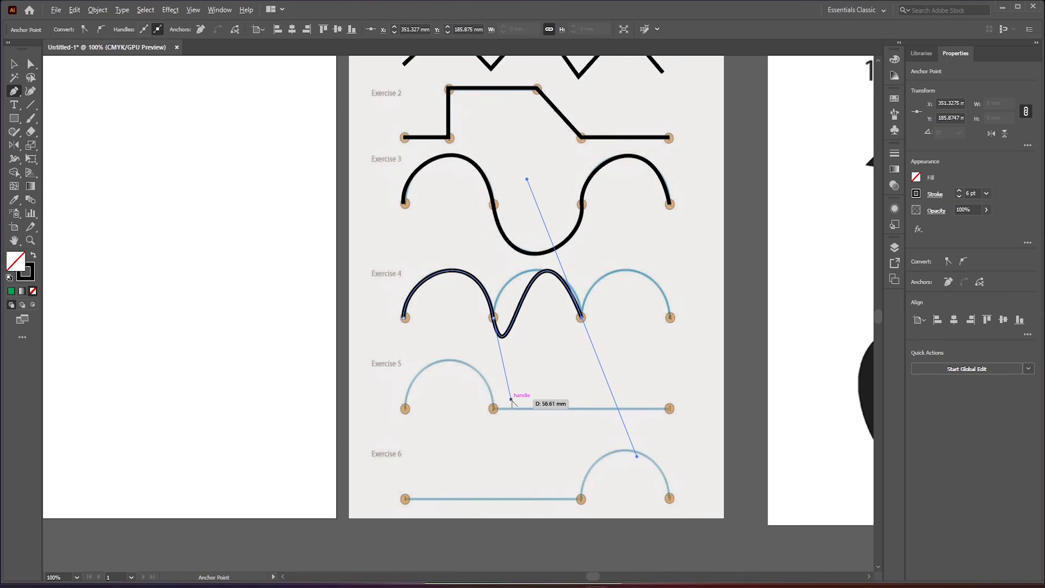
drag(511, 400, 518, 394)
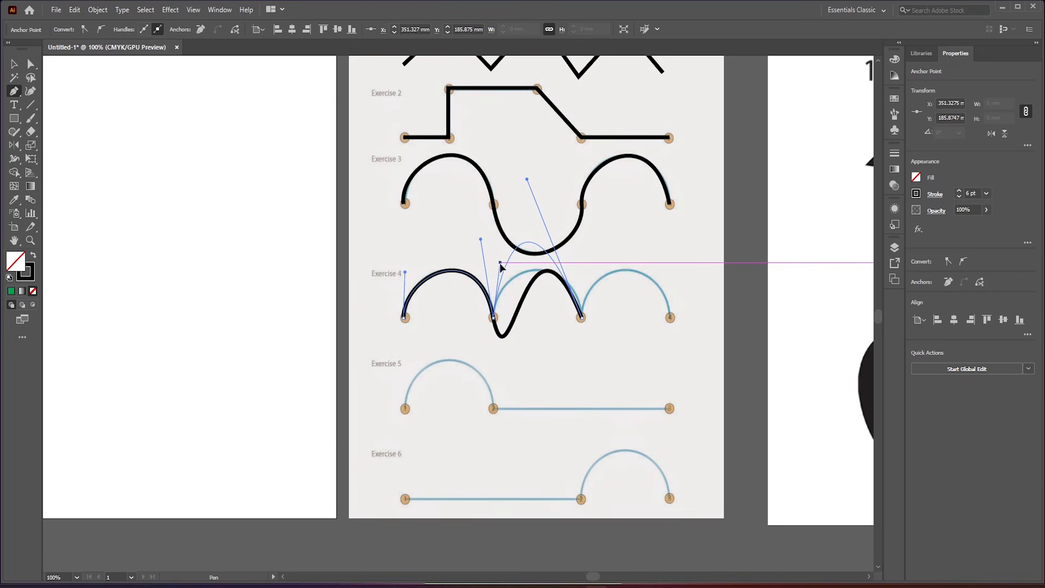
drag(498, 292, 557, 230)
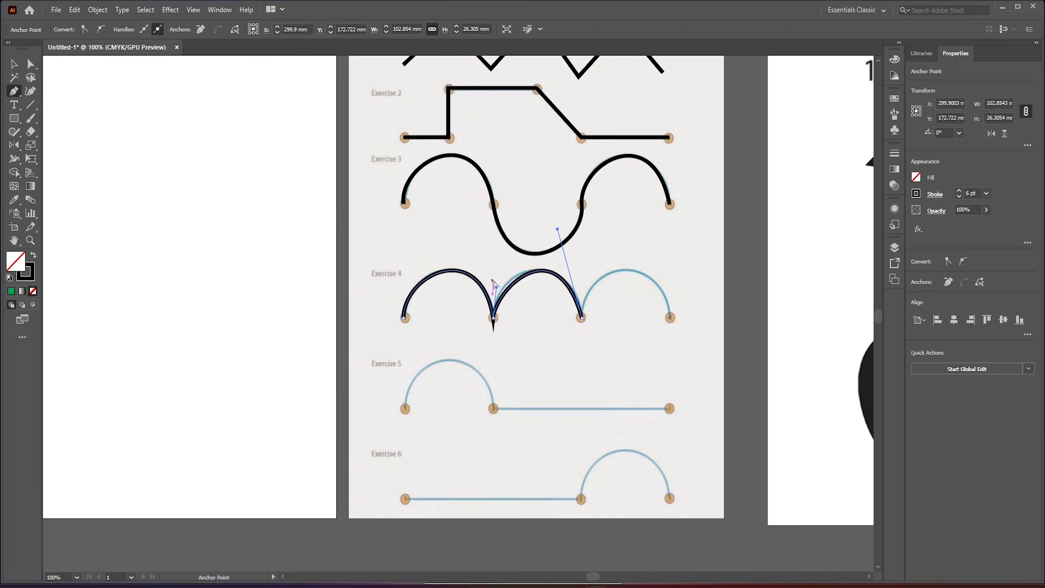
drag(497, 288, 493, 280)
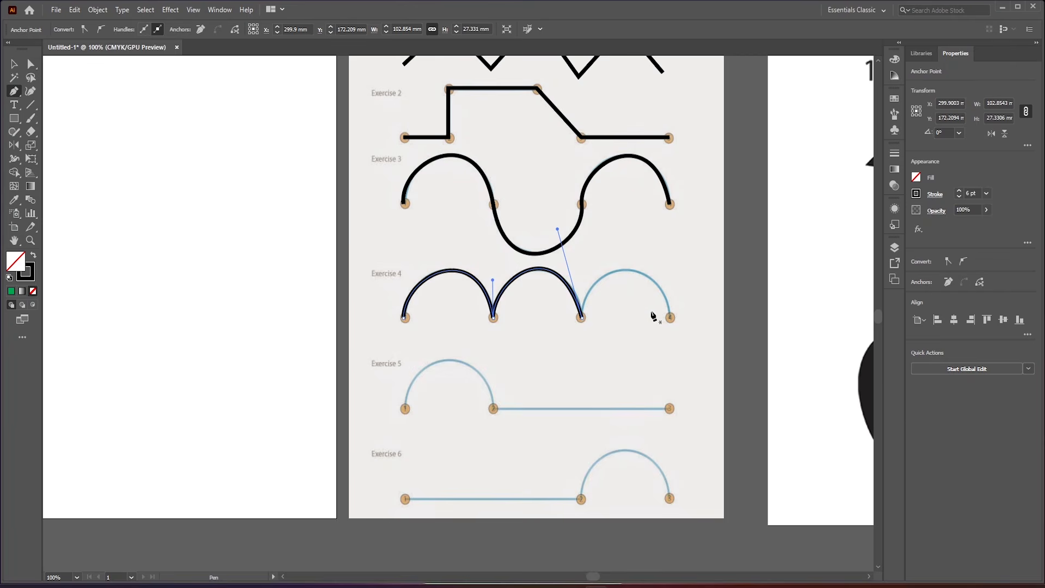
drag(581, 317, 554, 229)
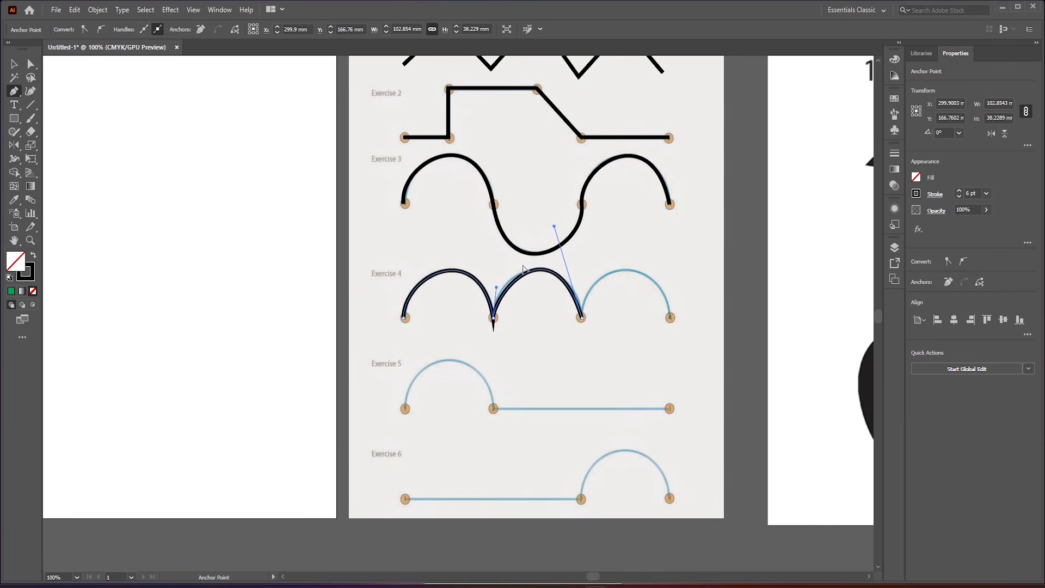
drag(495, 283, 492, 278)
drag(550, 232, 556, 233)
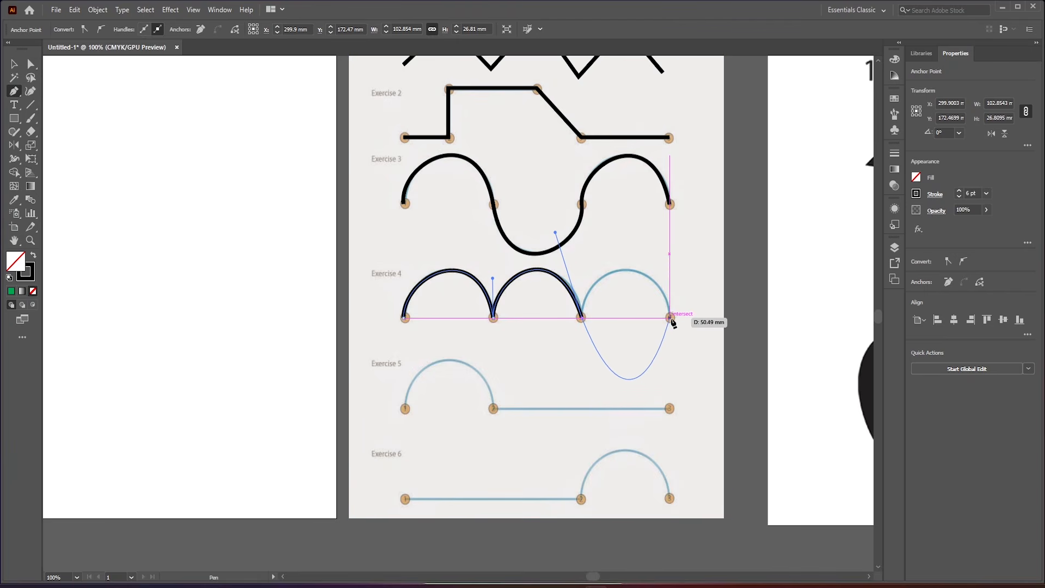
- Extend the Exercise 4 path to point 4, swing point 3's outgoing handle upward and shape the third arc to the guide
drag(670, 318, 727, 469)
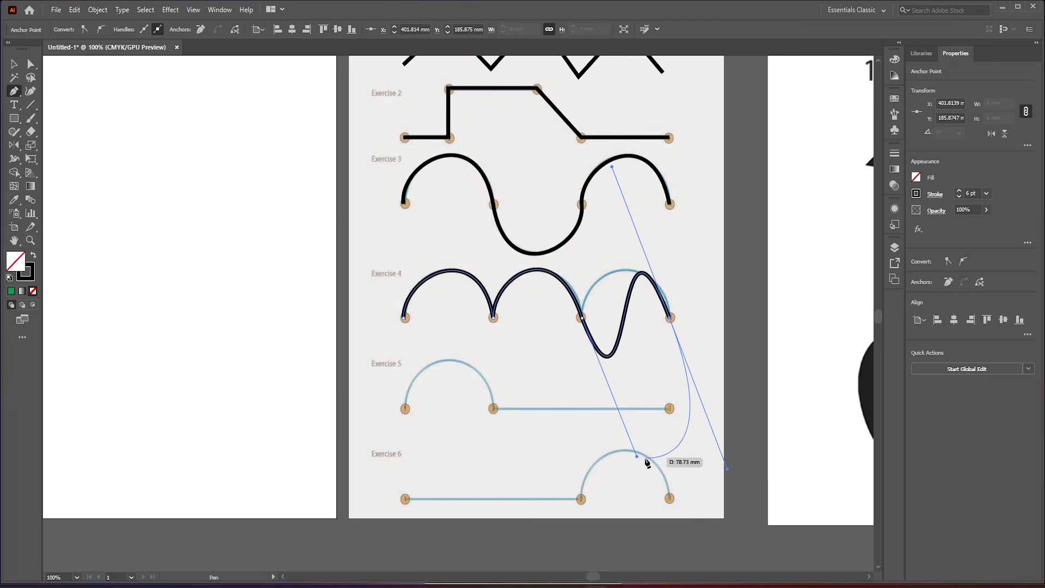
key(alt)
drag(637, 456, 608, 308)
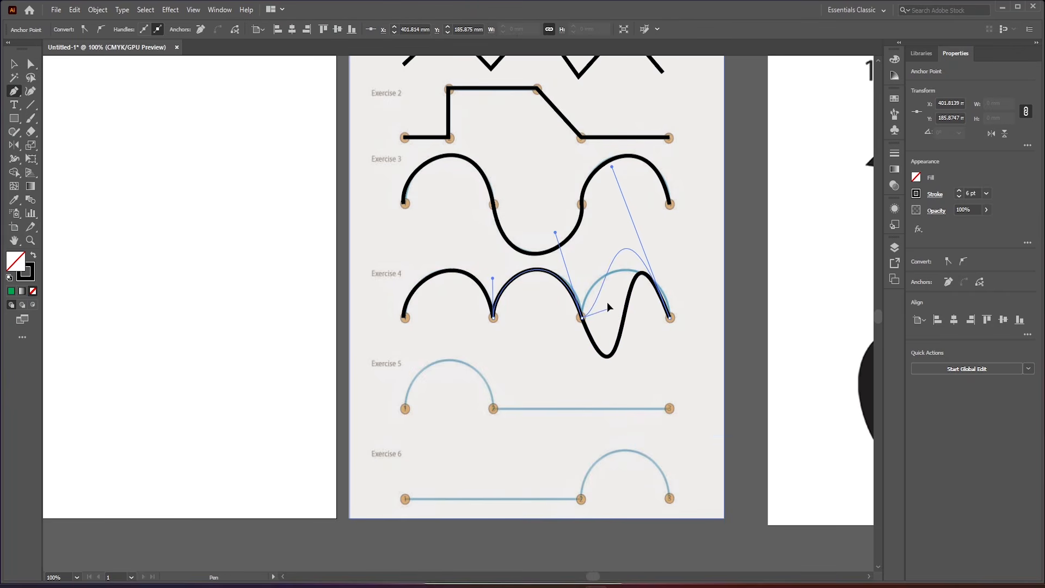
drag(592, 273, 588, 286)
drag(612, 168, 658, 235)
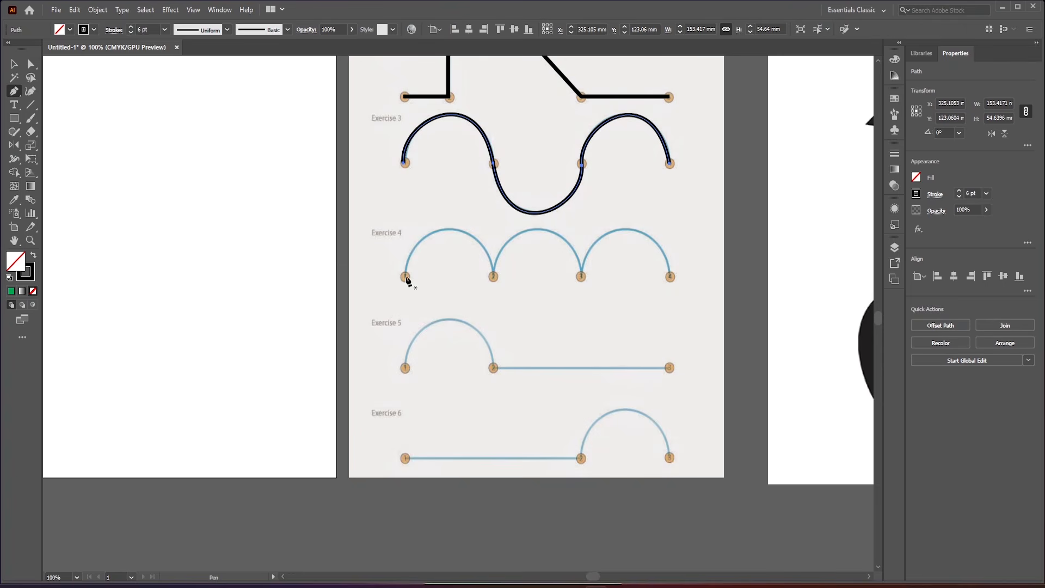
- Retrace Exercise 4's first arc from point 1 to point 2, breaking point 2's outgoing handle upward while placing the anchor
drag(404, 278, 403, 228)
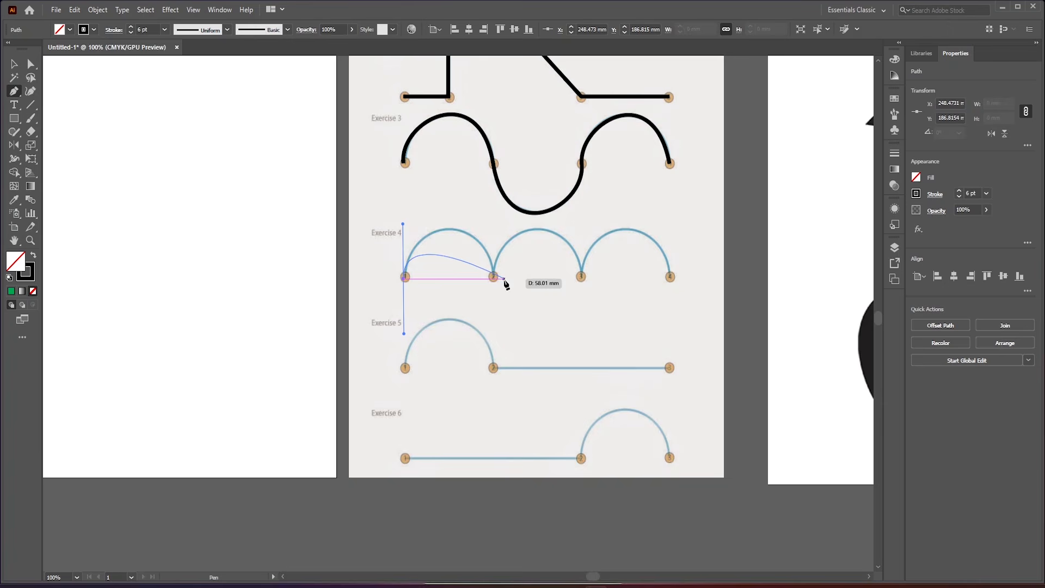
drag(493, 277, 514, 322)
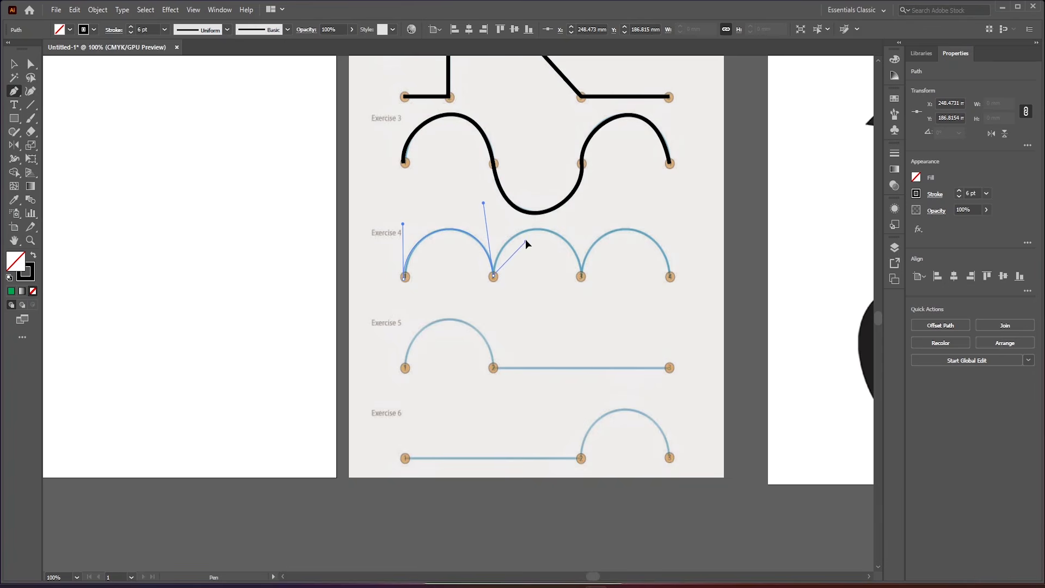
drag(525, 239, 505, 213)
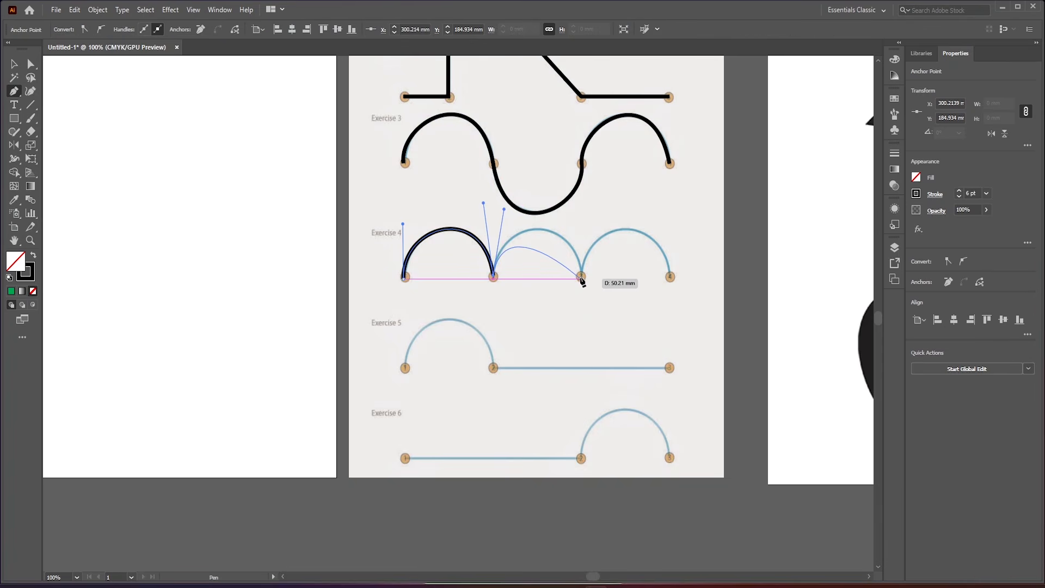
- Extend the Exercise 4 path to points 3 and 4, breaking point 3's outgoing handle upward while placing it, and end the path
drag(581, 278, 603, 321)
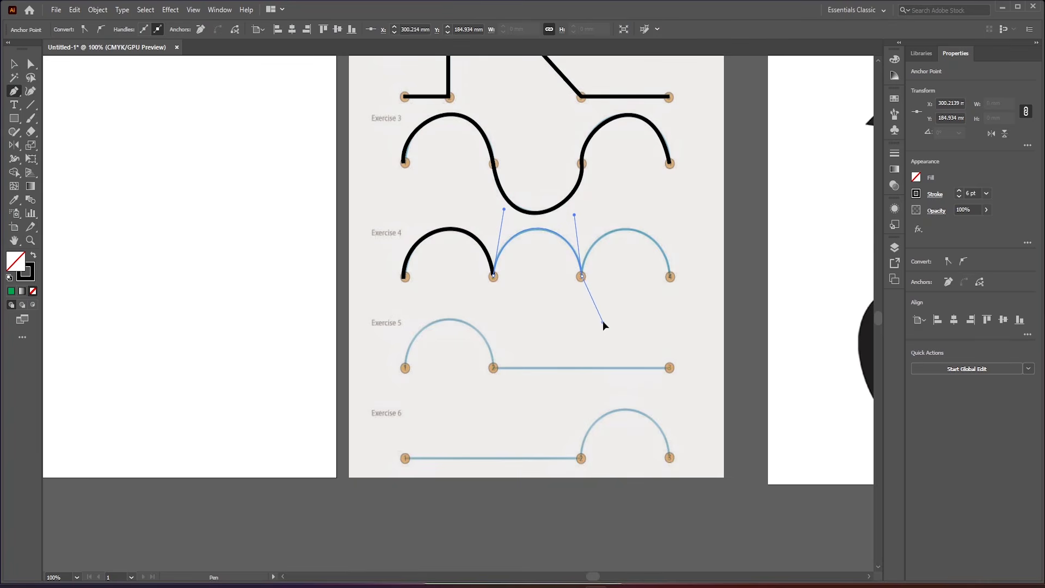
drag(610, 259, 591, 216)
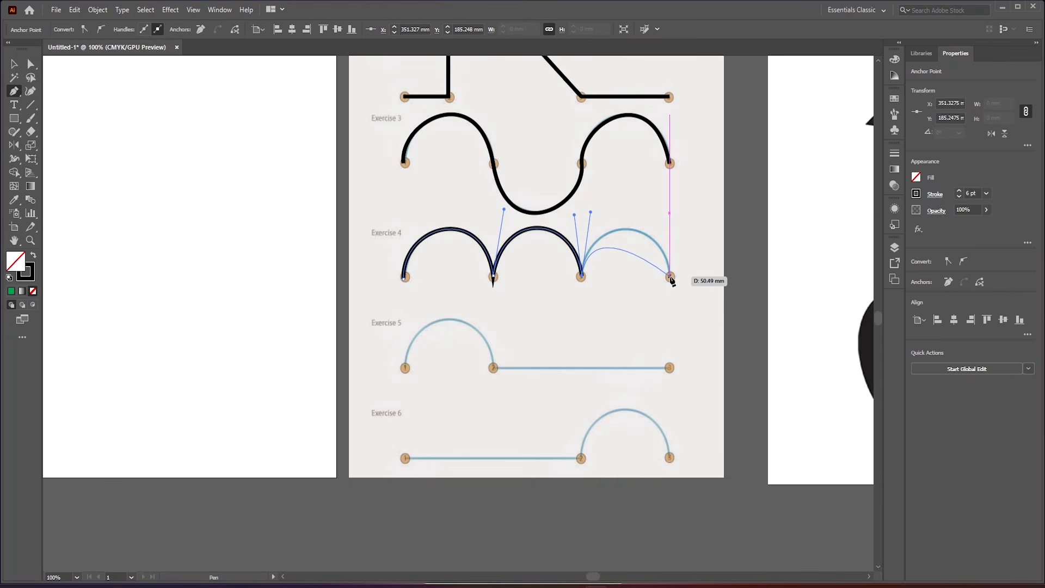
drag(669, 277, 678, 338)
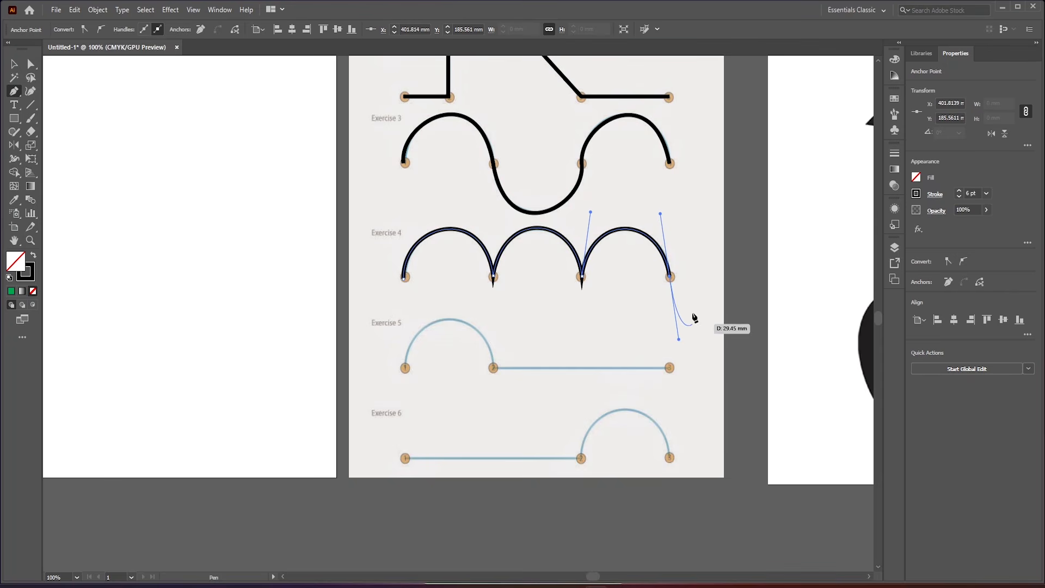
key(Escape)
scroll(535, 298, down, 1)
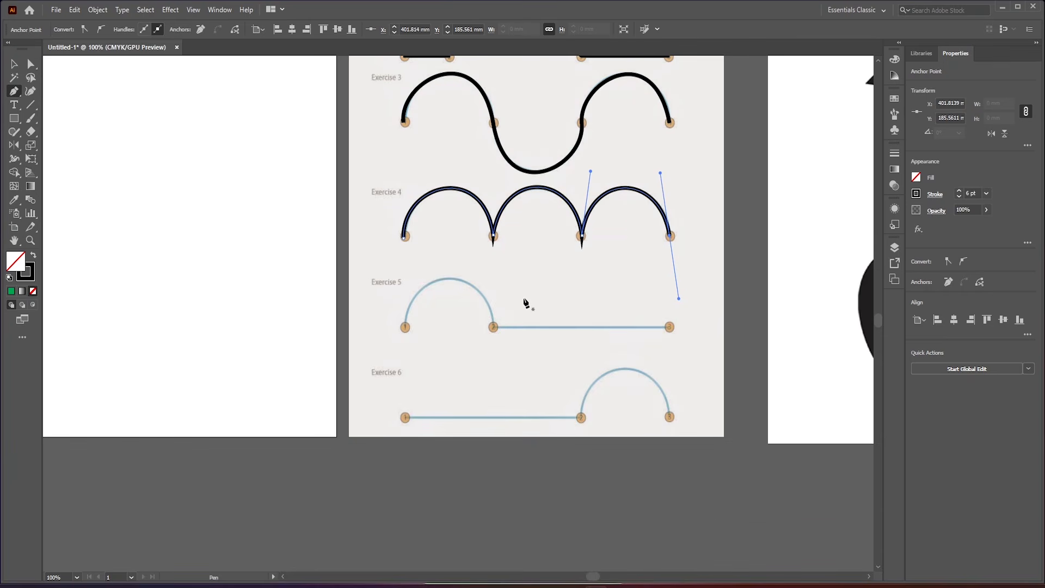
scroll(526, 302, down, 2)
scroll(534, 257, up, 2)
scroll(434, 229, down, 1)
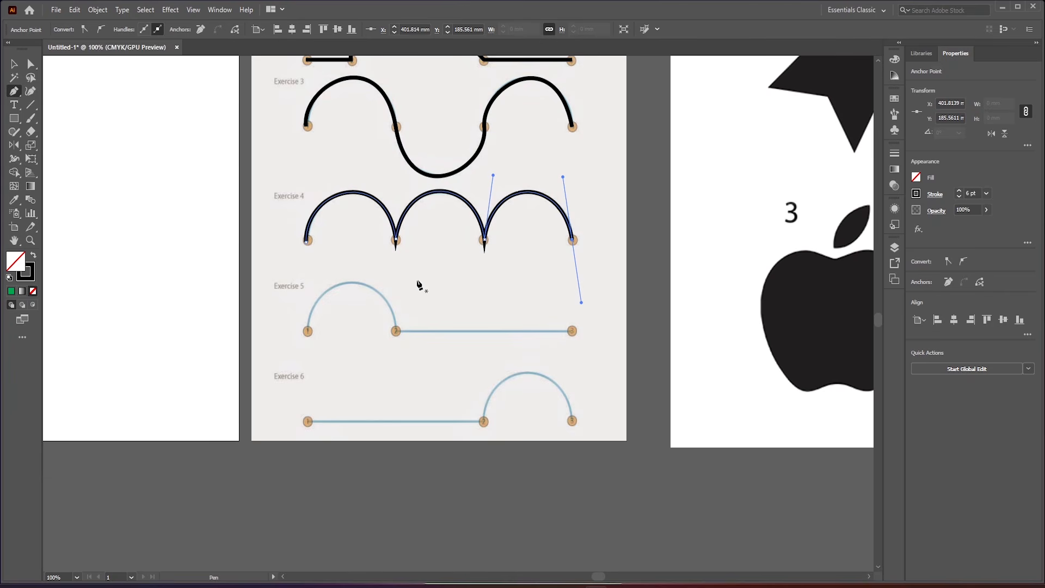
scroll(454, 250, up, 1)
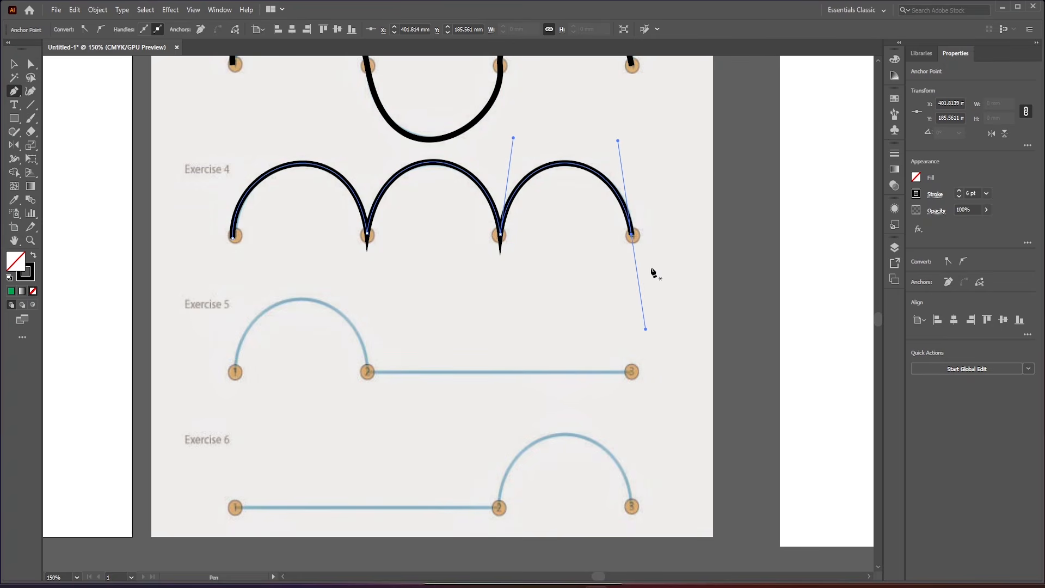
drag(632, 235, 578, 235)
key(ctrl+z)
- Trace Exercise 5's arc from point 1 to point 2, move point 2's anchor onto its marker and adjust point 1's handle
scroll(475, 269, down, 2)
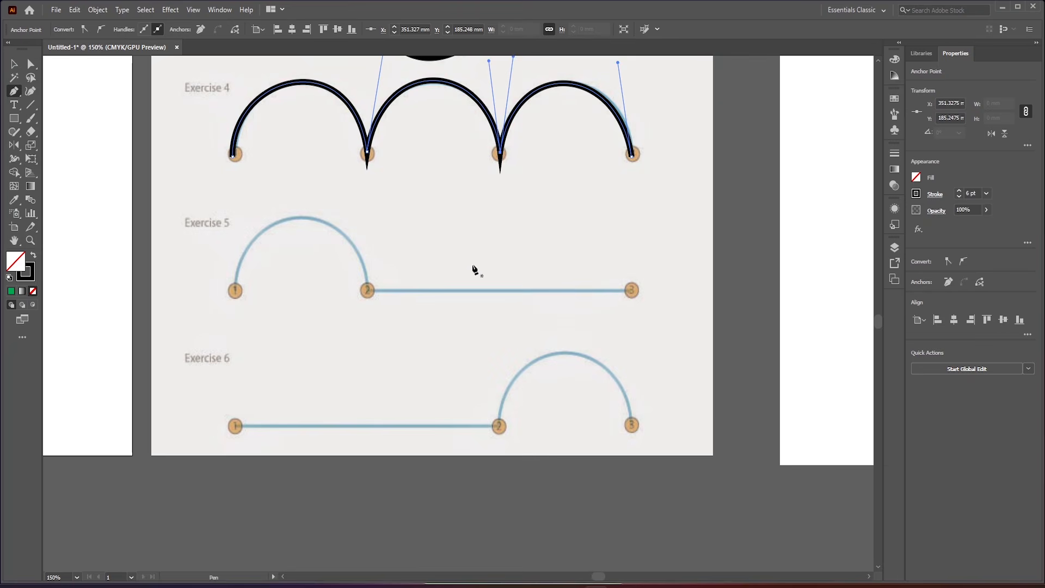
drag(235, 291, 237, 242)
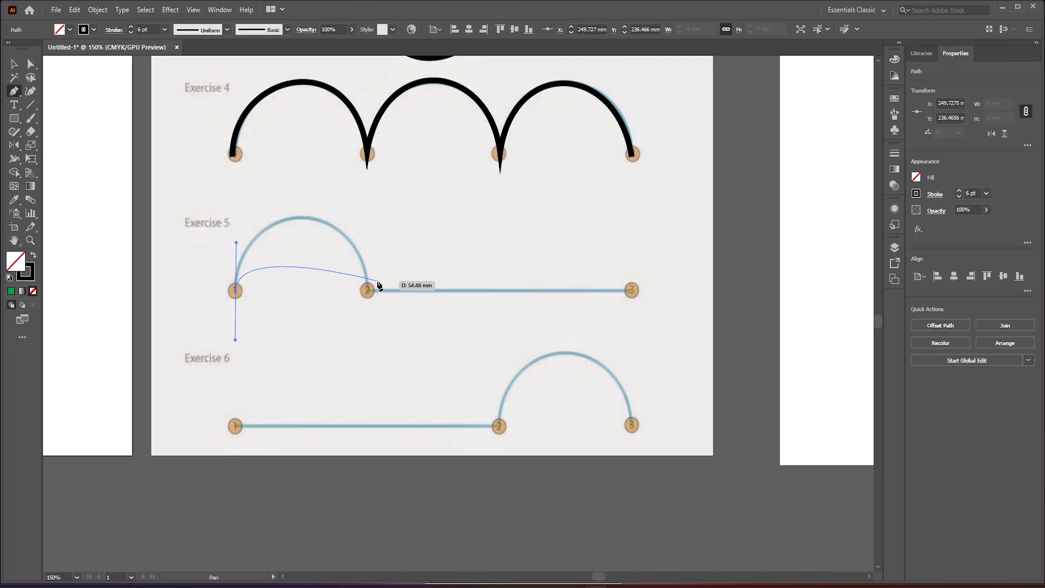
mouse_move(377, 282)
mouse_down()
mouse_move(381, 325)
mouse_move(409, 380)
mouse_move(429, 394)
mouse_move(400, 406)
mouse_up()
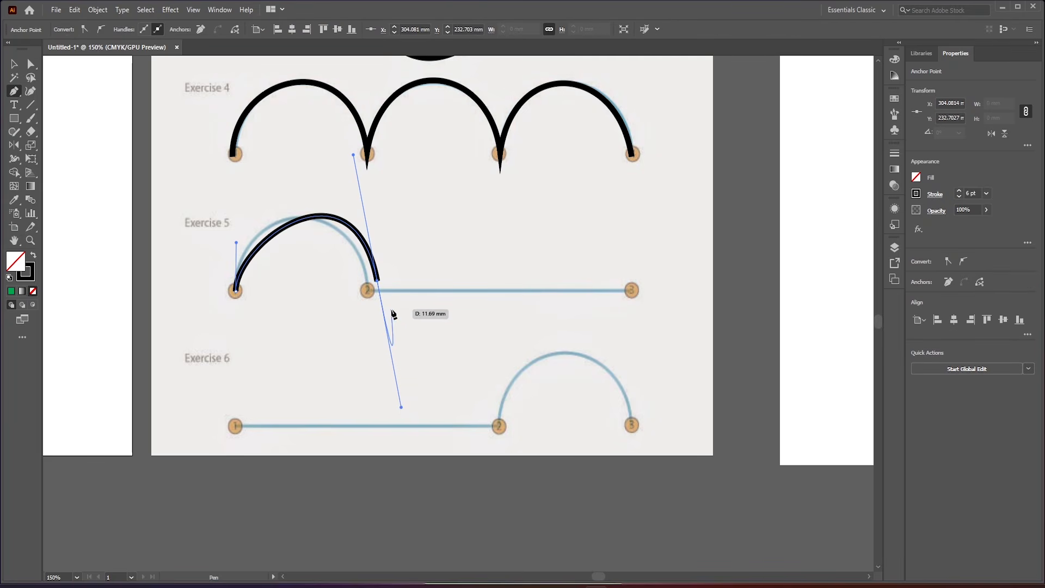
key(ctrl)
drag(376, 280, 366, 290)
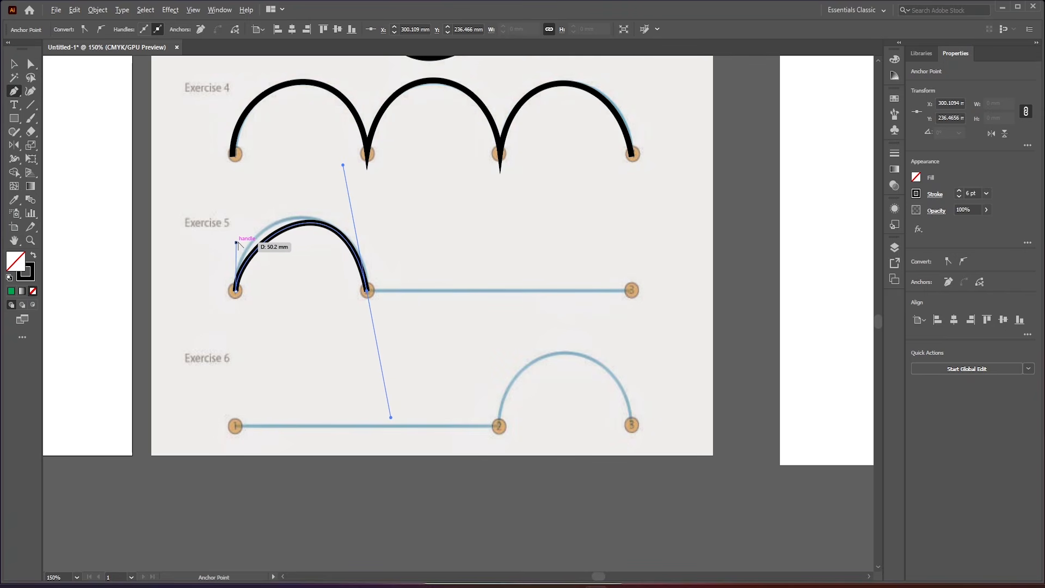
drag(237, 243, 227, 223)
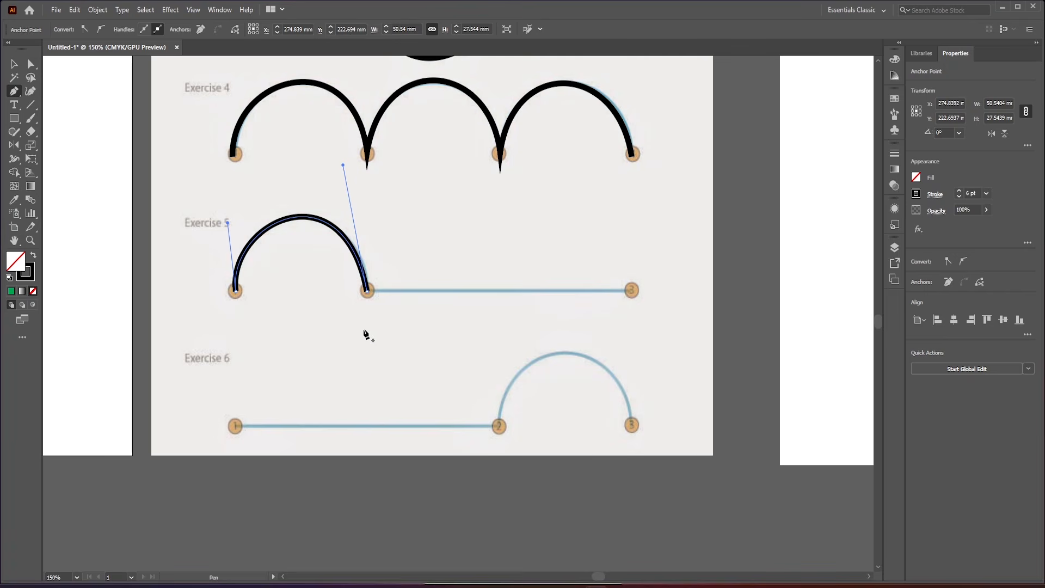
- Reposition point 2's anchor, lower its upper handle slightly and undo the whole Exercise 5 arc
key(ctrl)
drag(369, 294, 312, 283)
key(ctrl)
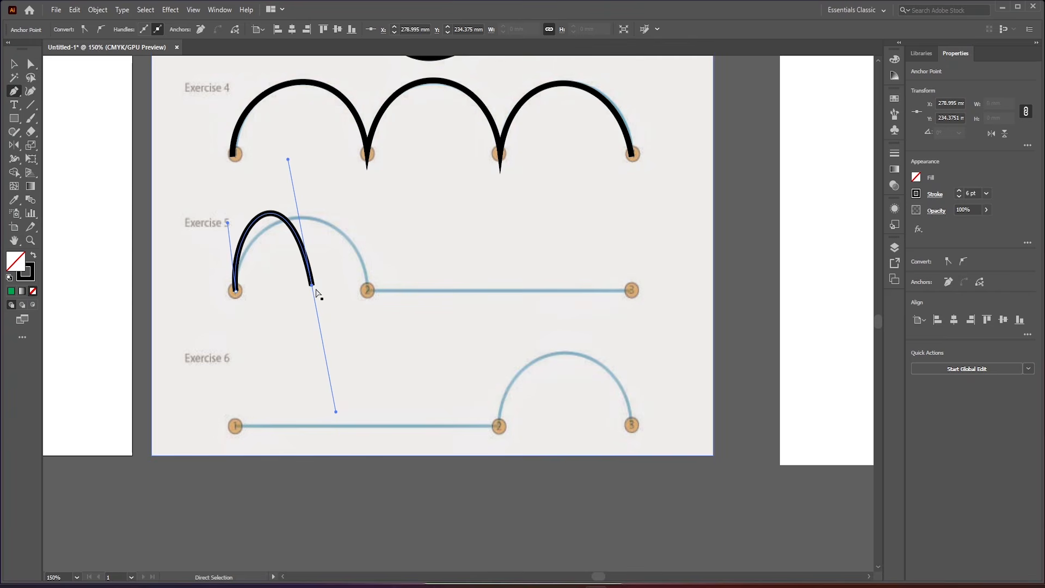
key(ctrl)
drag(313, 287, 368, 289)
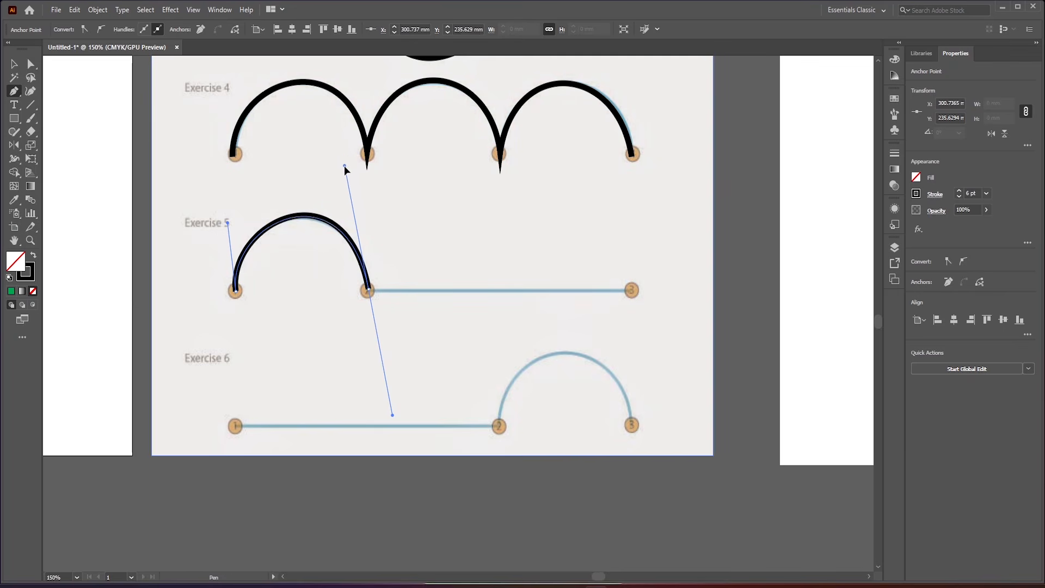
drag(344, 163, 344, 167)
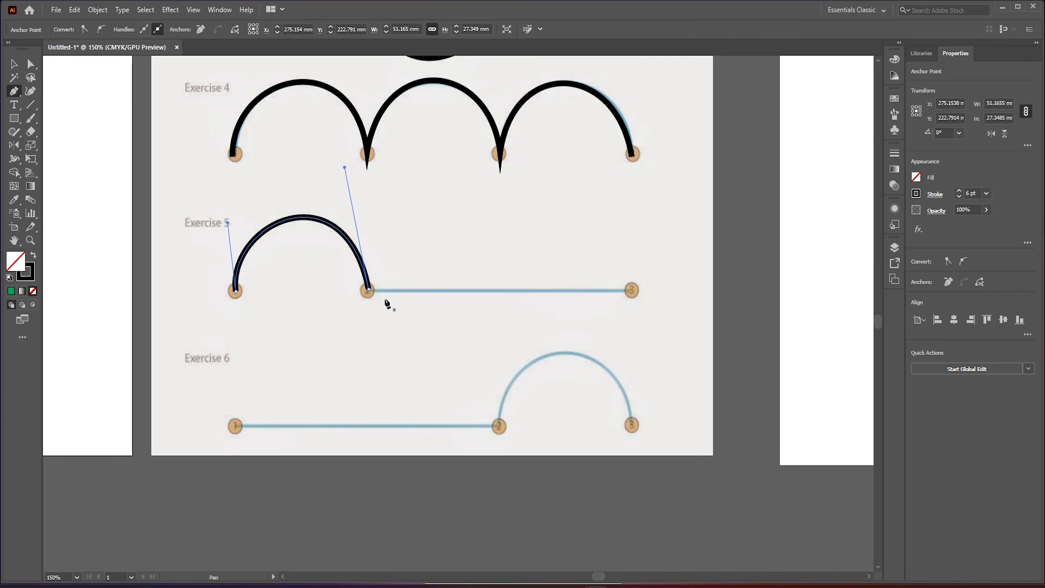
key(ctrl+z)
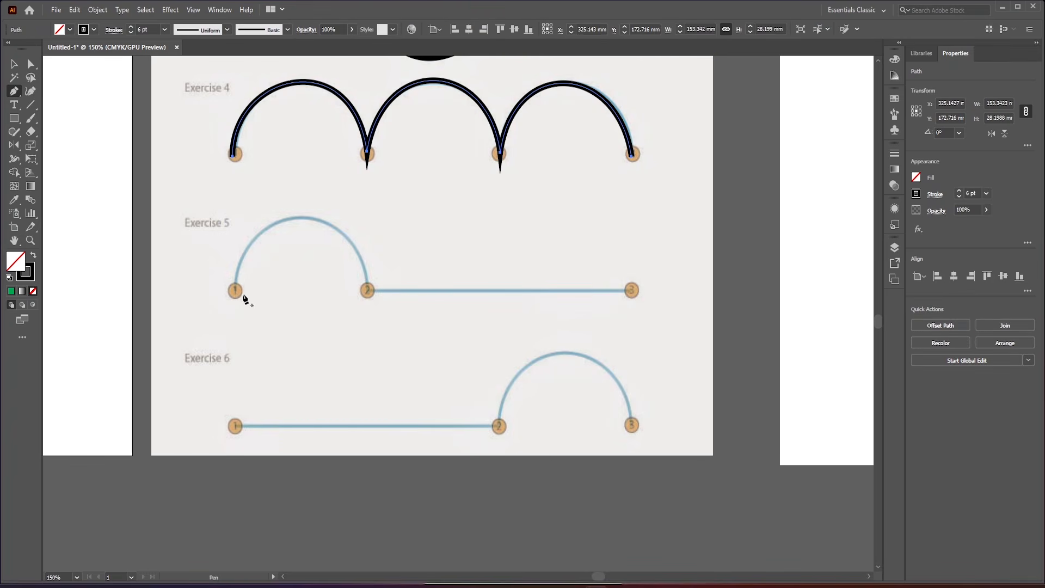
- Retrace Exercise 5 from point 1 to 3, breaking point 2's outgoing handle level with the straight line while placing the anchor
drag(235, 292, 236, 263)
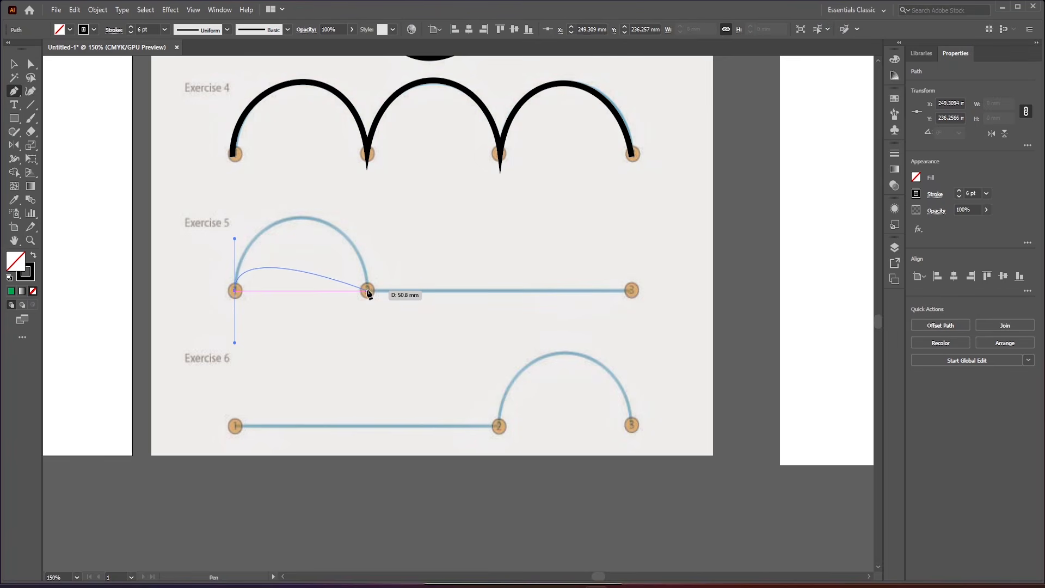
drag(368, 290, 534, 290)
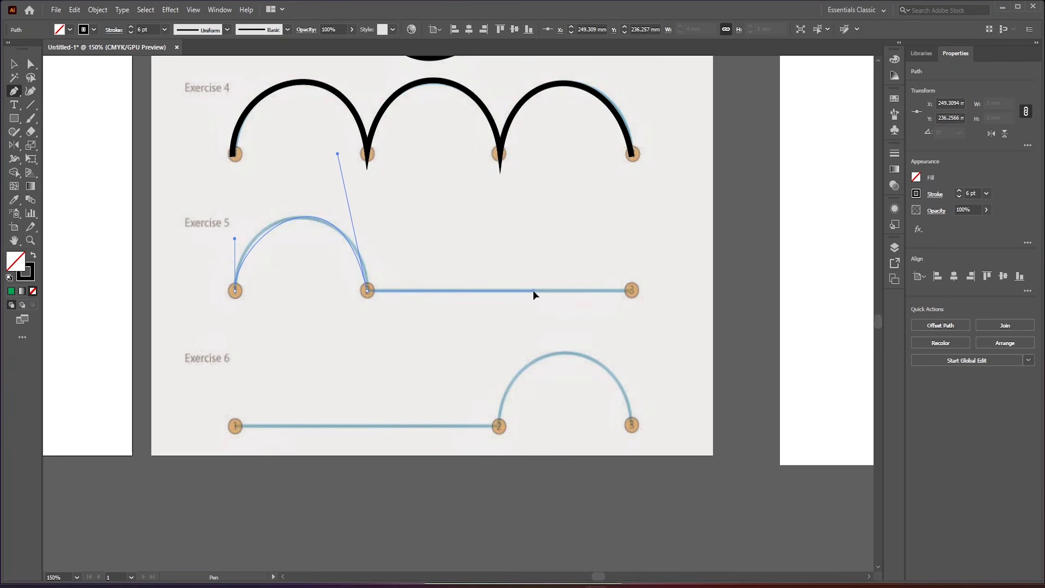
mouse_move(629, 292)
mouse_down()
mouse_move(493, 289)
mouse_move(643, 292)
mouse_move(593, 292)
mouse_up()
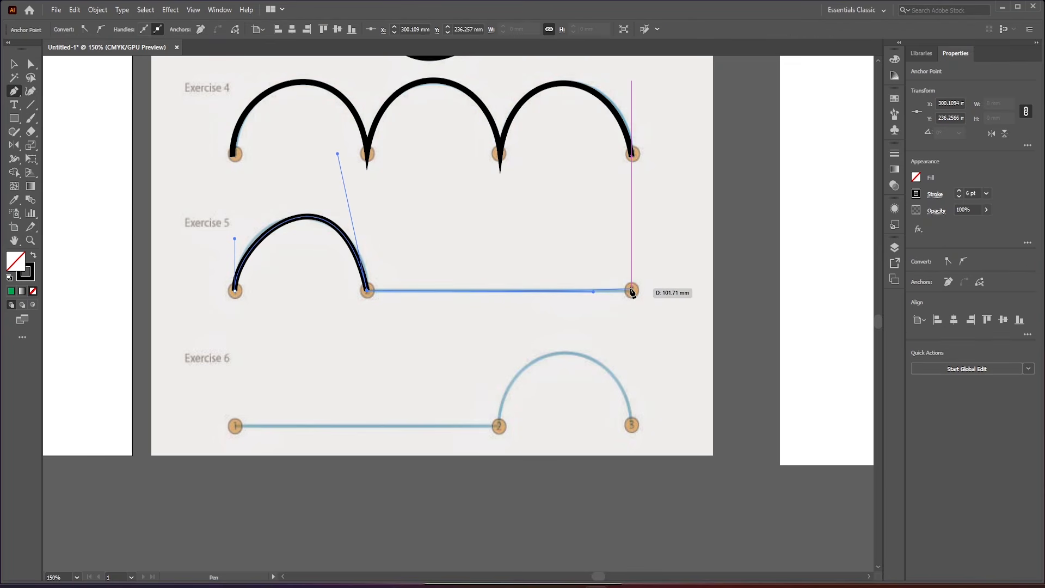
click(631, 291)
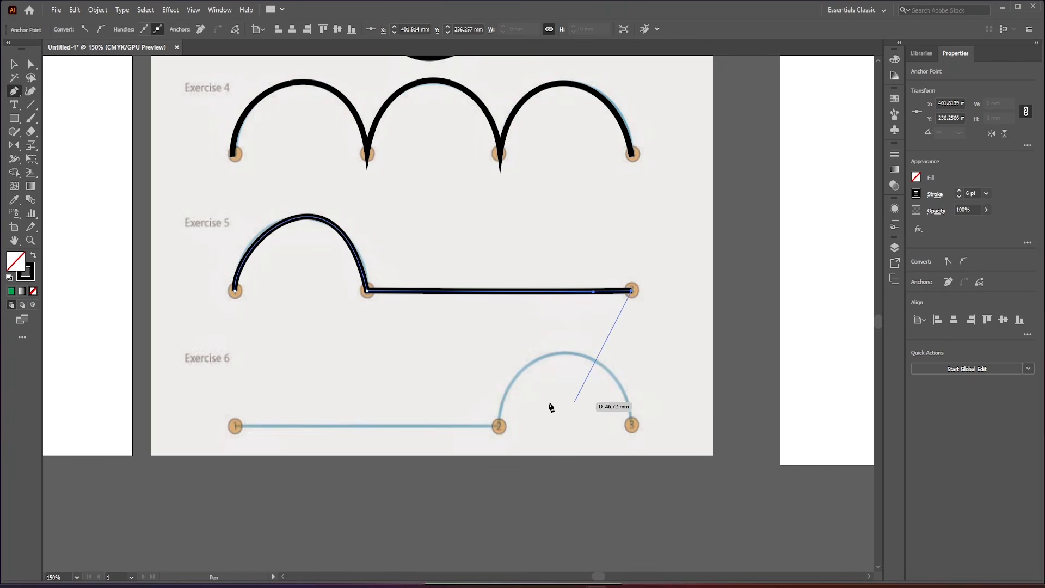
key(Escape)
ctrl+click(367, 291)
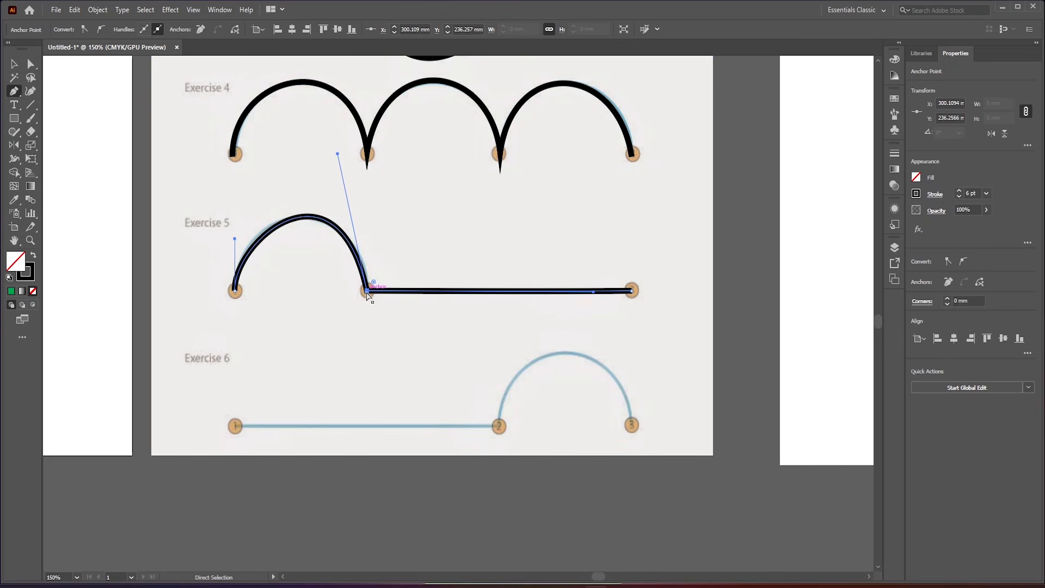
ctrl+click(338, 152)
drag(342, 156, 312, 189)
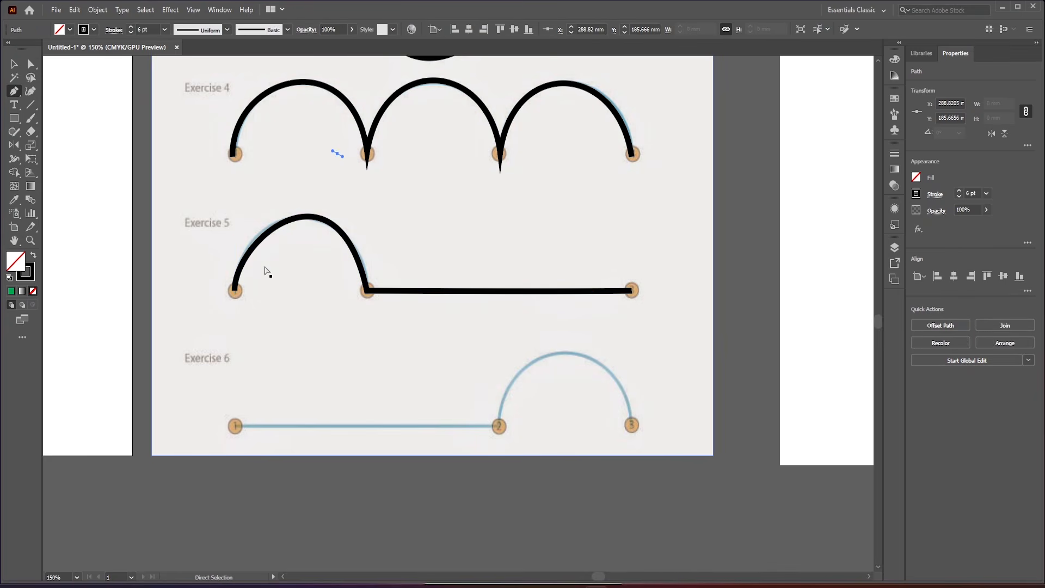
key(ctrl+z)
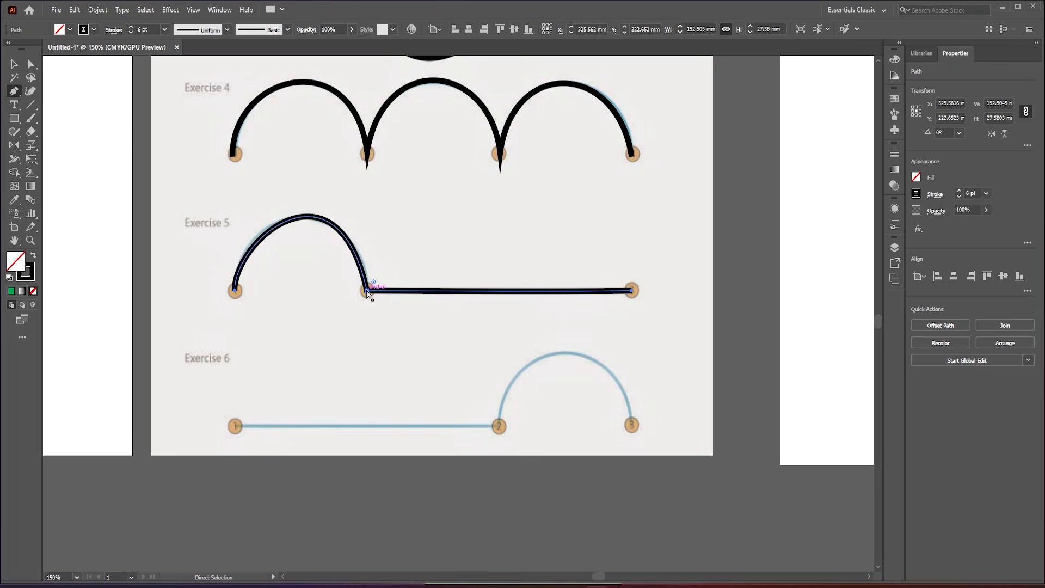
- Adjust the handles at points 2 and 1 of the Exercise 5 path to fit the arc to the guide
ctrl+click(367, 292)
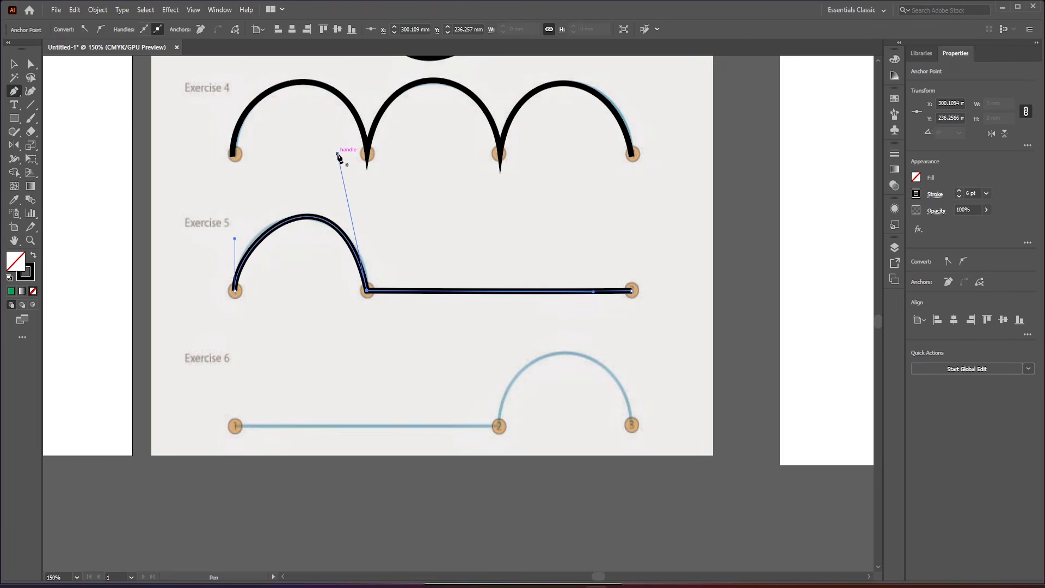
key(ctrl)
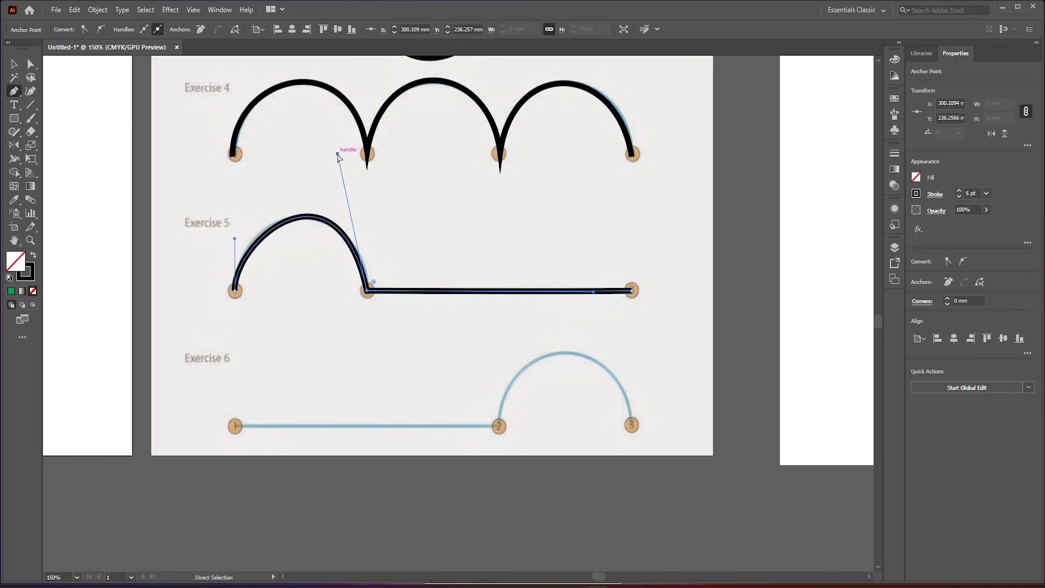
drag(337, 154, 333, 157)
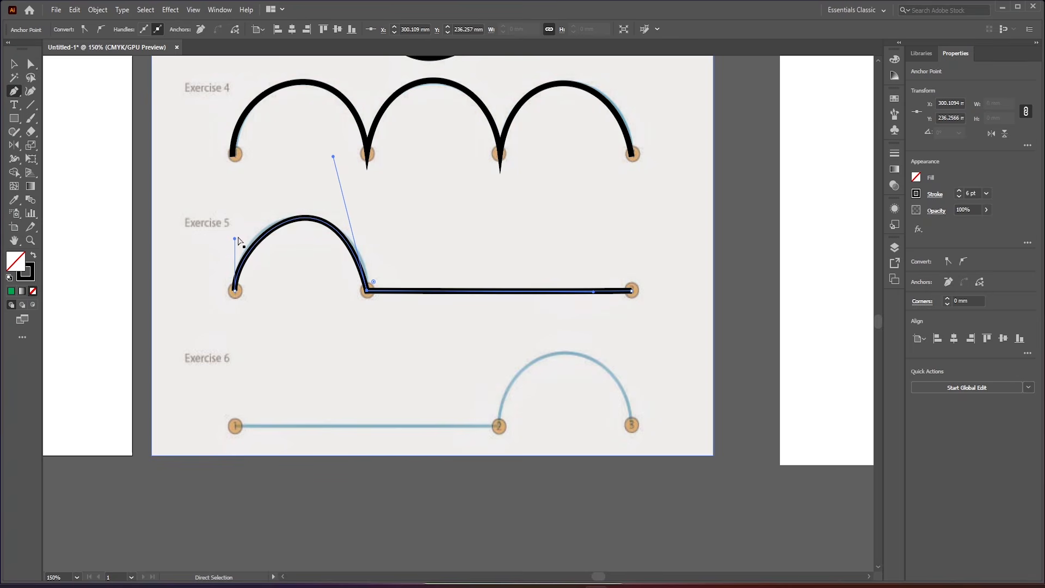
key(alt)
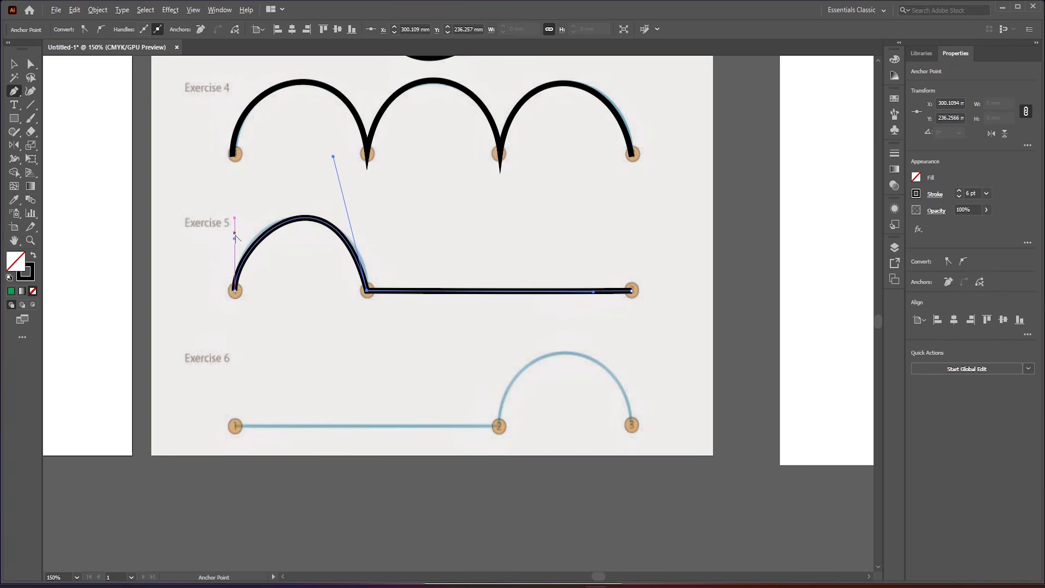
mouse_move(235, 235)
mouse_down()
mouse_move(239, 227)
mouse_move(229, 234)
mouse_up()
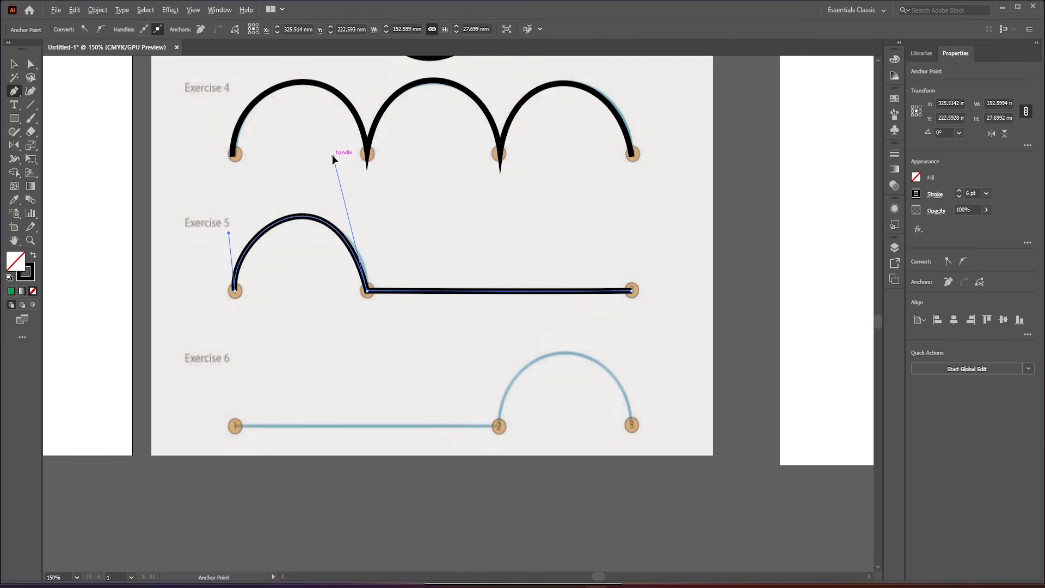
- Trace Exercise 6's straight line from point 1 to point 2 as a new path, pulling point 2's handles out horizontally
scroll(417, 222, down, 2)
scroll(417, 223, down, 2)
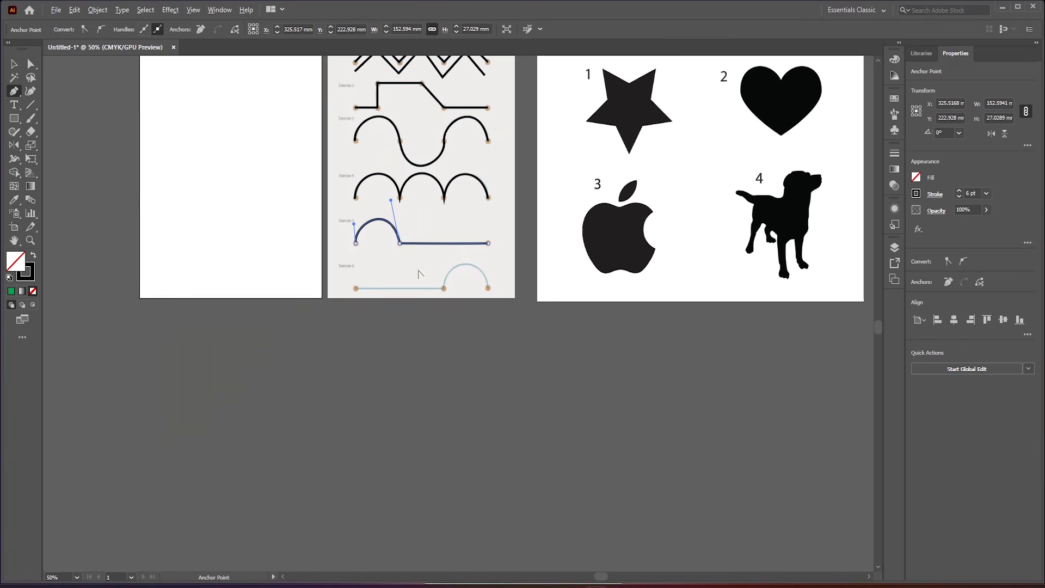
scroll(427, 283, up, 4)
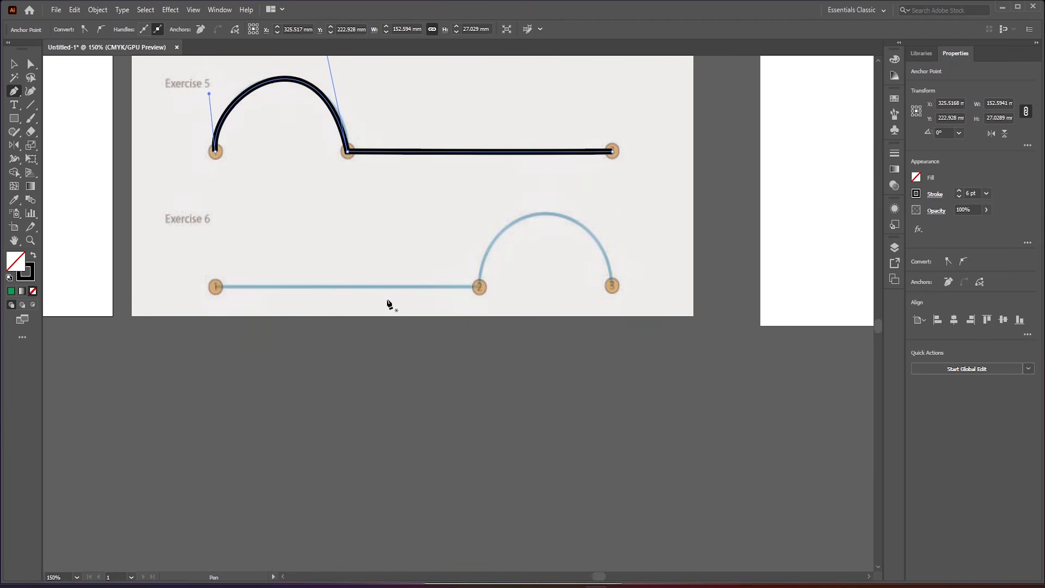
click(215, 286)
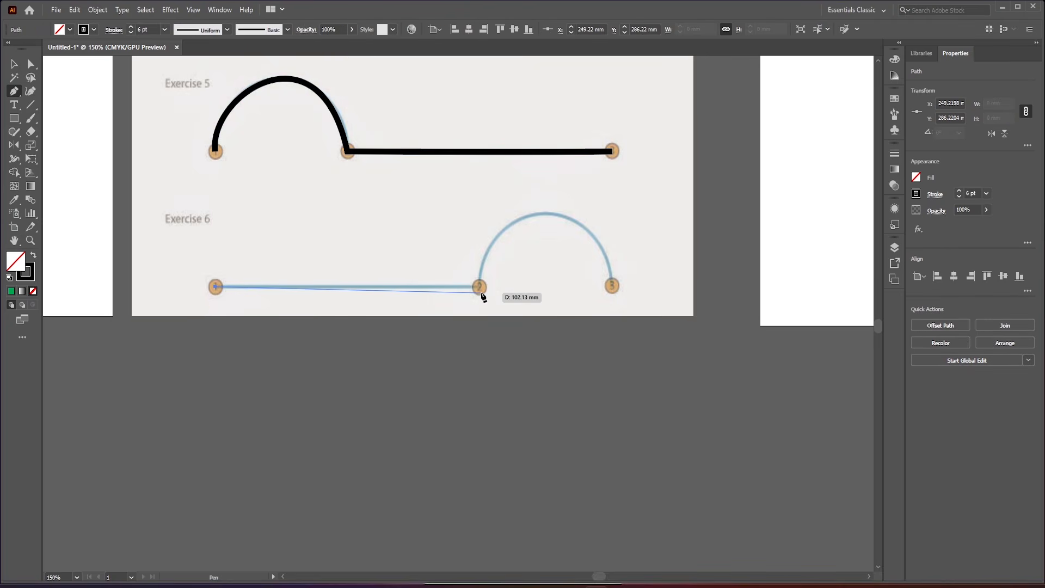
drag(479, 287, 508, 286)
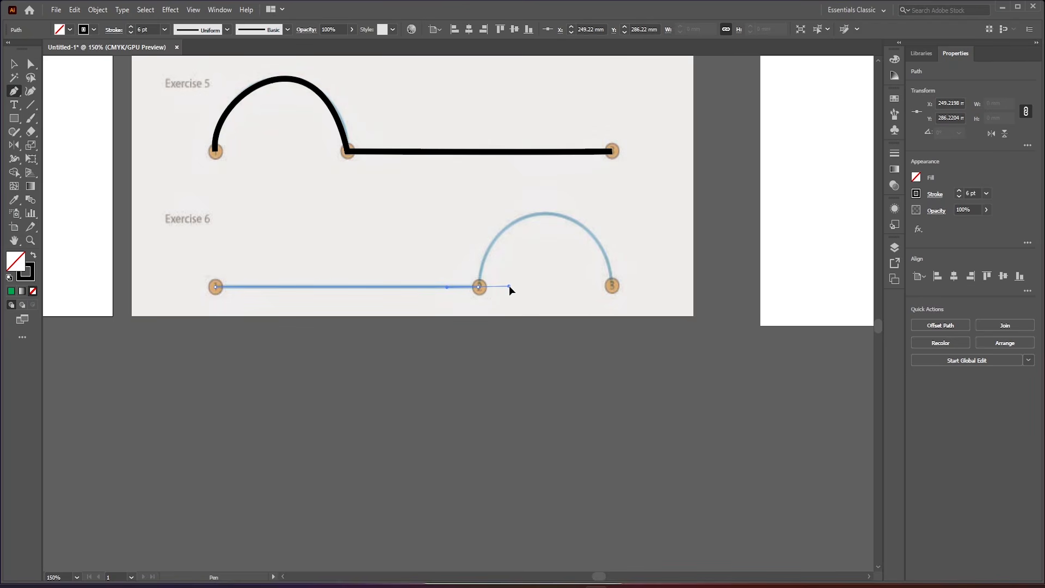
drag(509, 285, 508, 285)
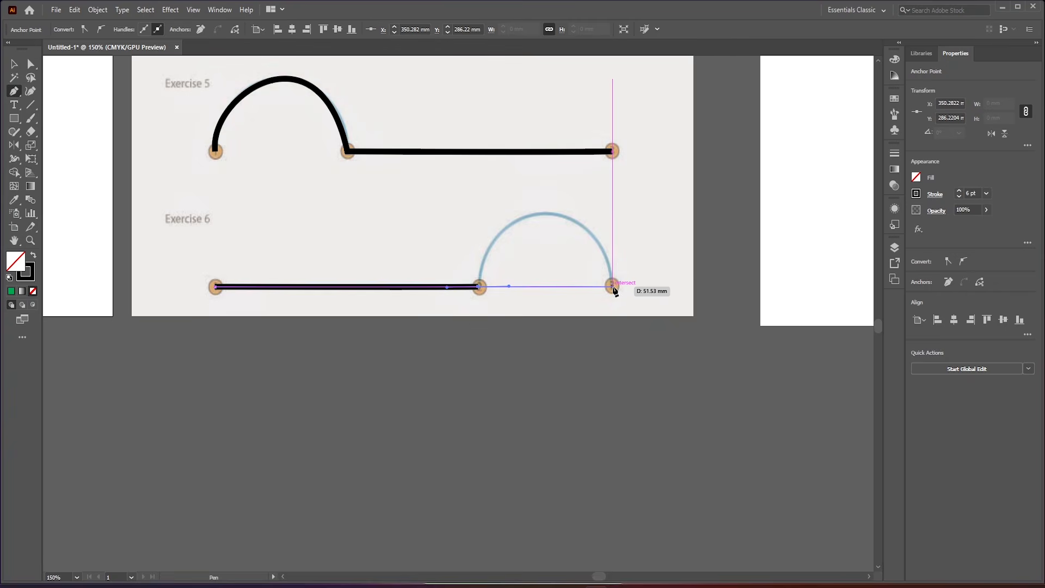
- Extend the Exercise 6 path to point 3, swing point 2's outgoing handle upward and shape the arc to the guide
drag(612, 286, 654, 439)
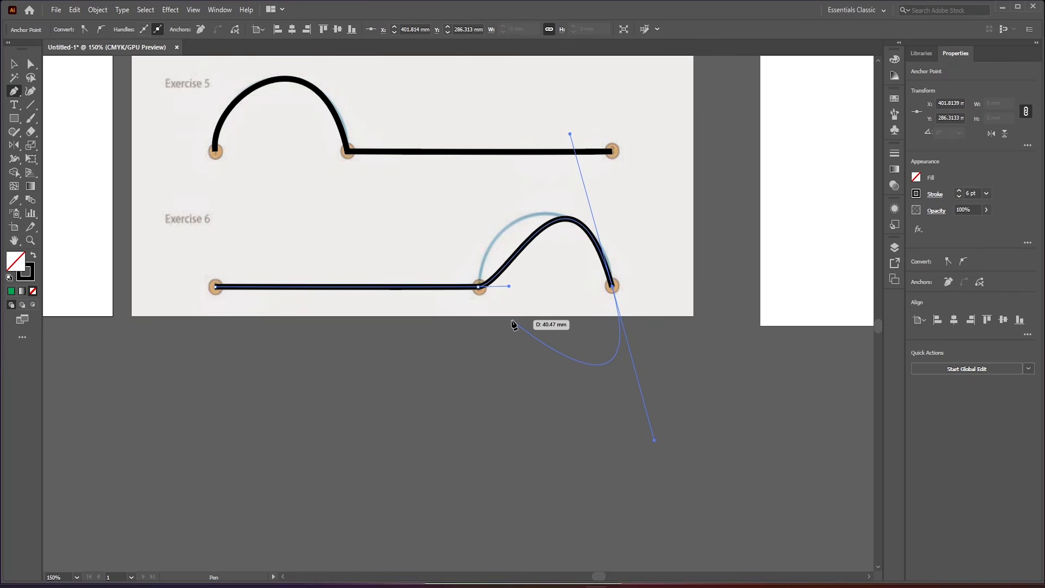
key(alt)
drag(509, 285, 477, 240)
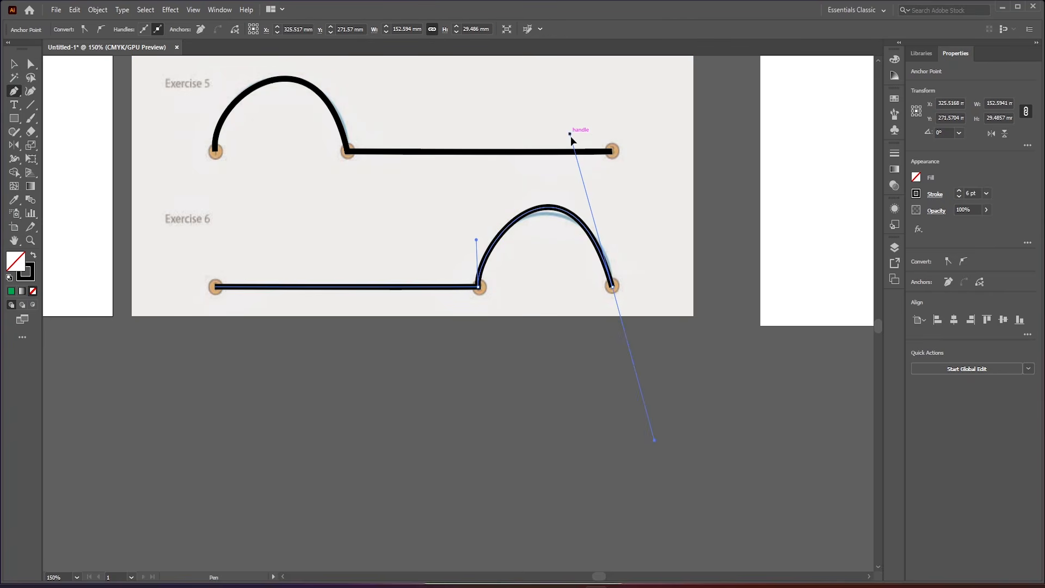
scroll(479, 275, down, 2)
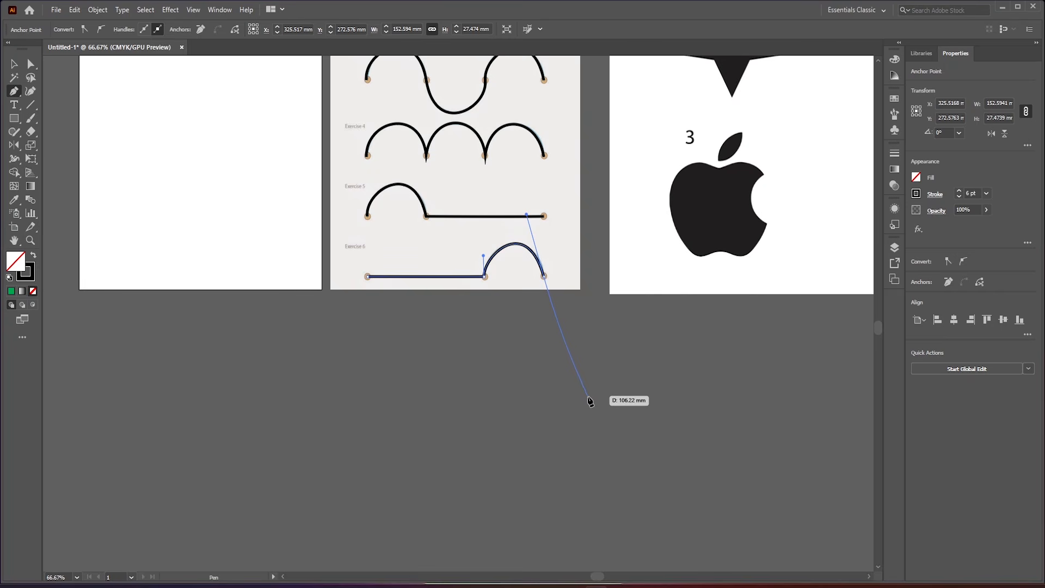
- End the Exercise 6 path and look over the traced lines of all six exercises on the practice sheet
key(Escape)
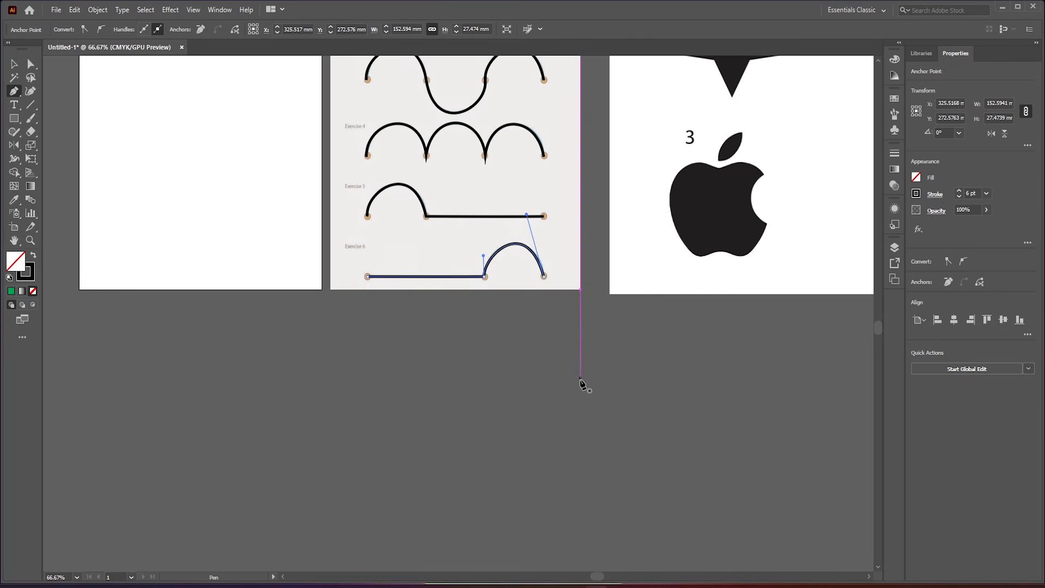
scroll(346, 322, down, 2)
scroll(384, 123, up, 4)
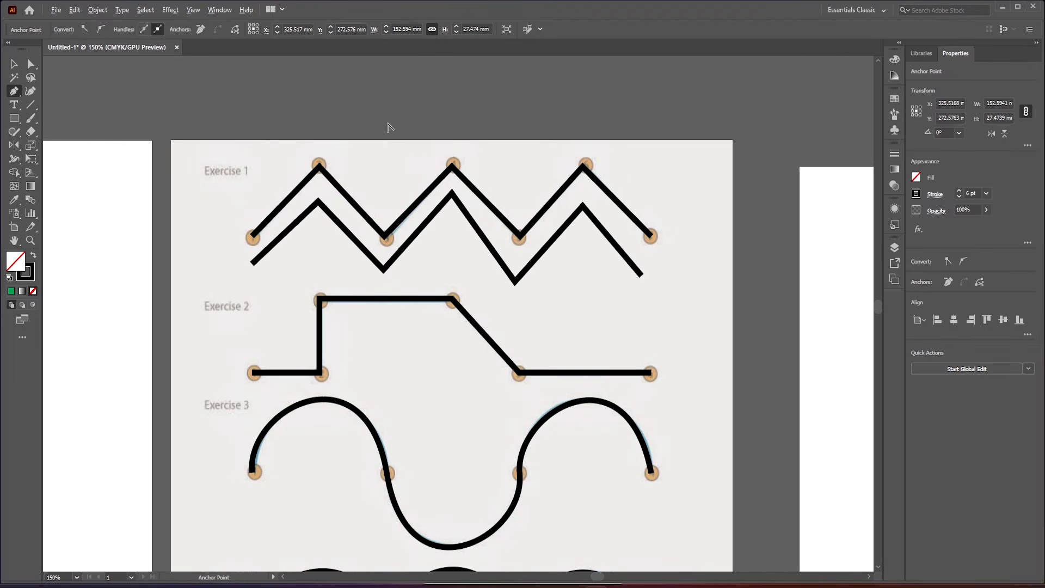
scroll(425, 158, down, 2)
scroll(377, 245, down, 1)
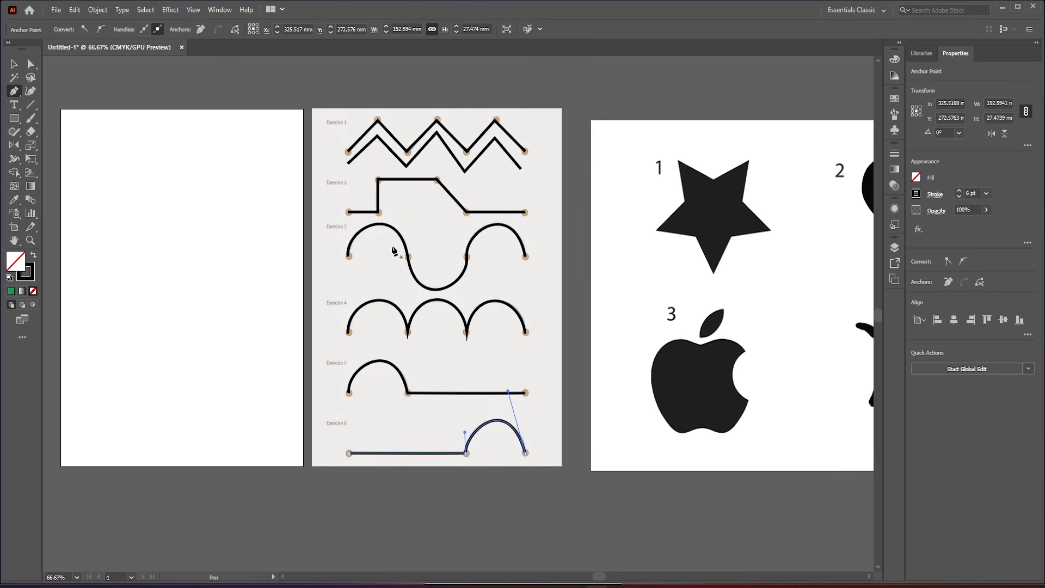
scroll(393, 246, down, 2)
scroll(397, 247, up, 3)
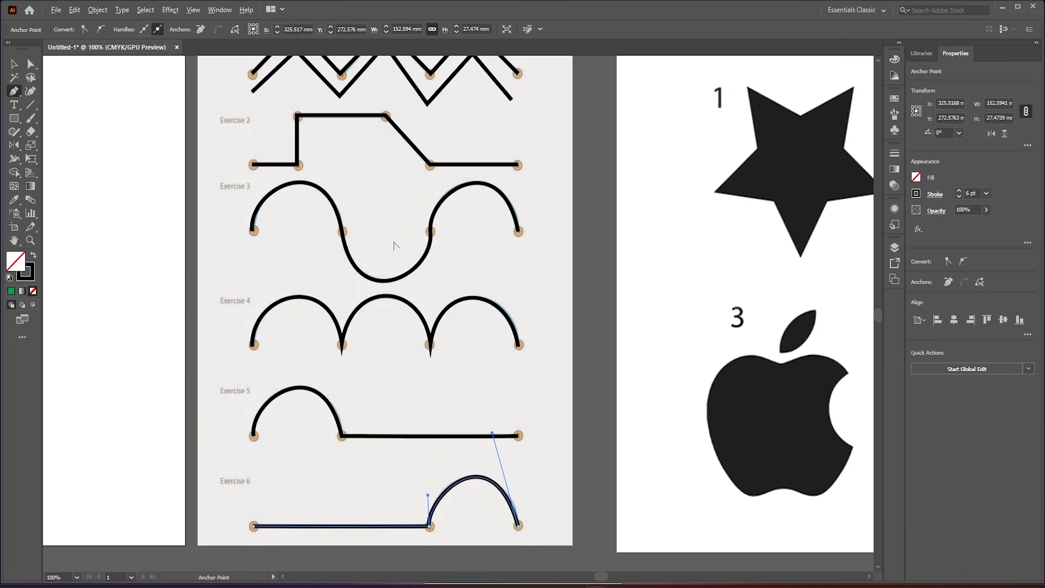
scroll(354, 234, down, 1)
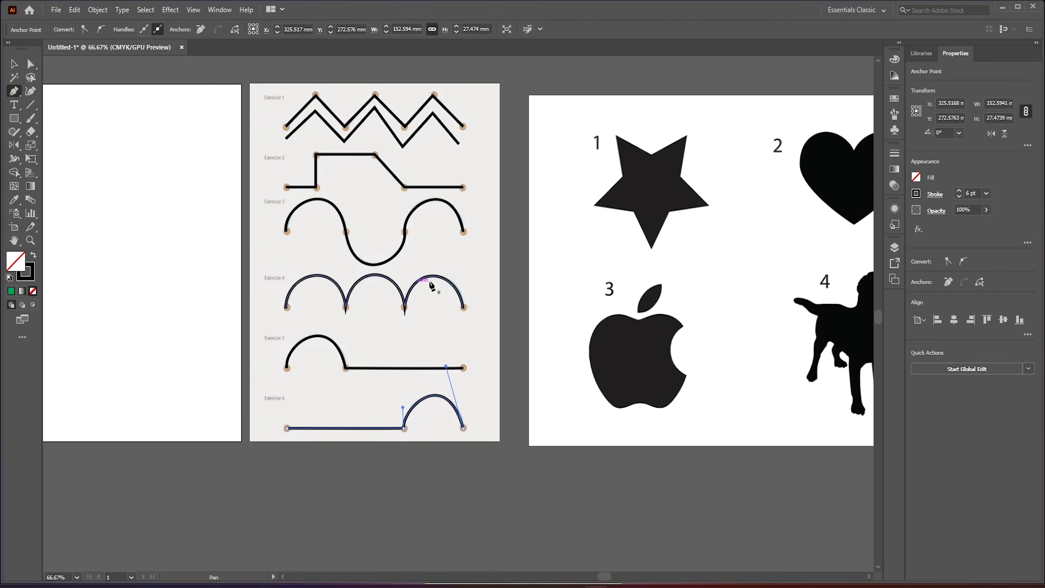
scroll(462, 233, up, 1)
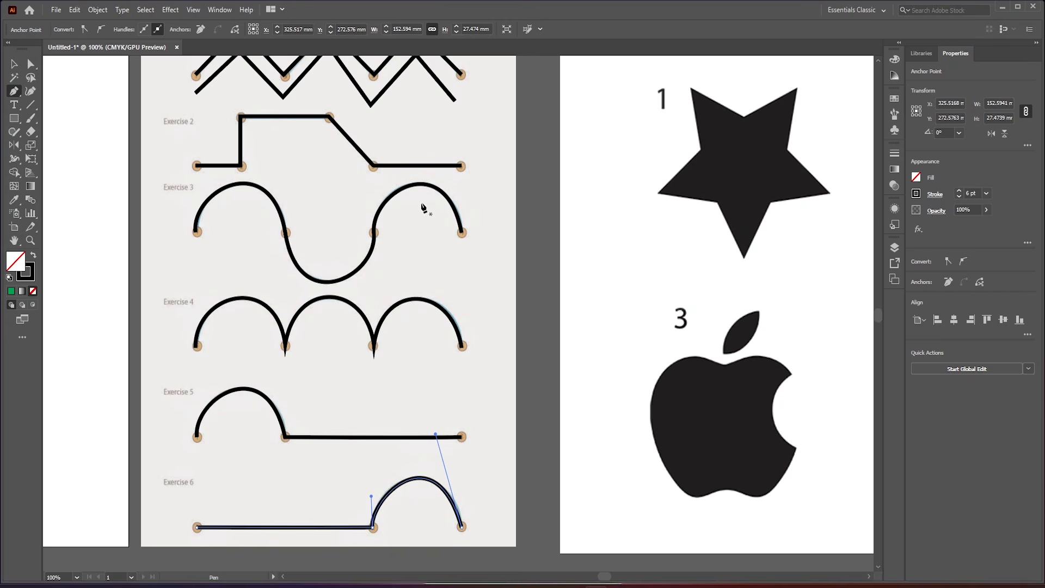
scroll(327, 302, down, 1)
scroll(580, 257, up, 2)
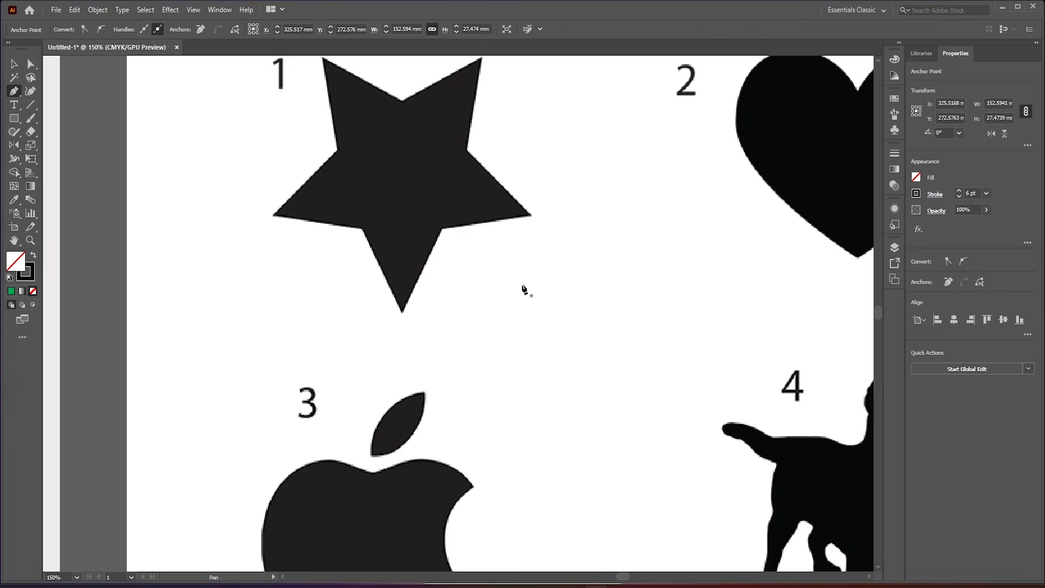
- Draw a closed triangle between the star and the dog, with a vertical left side and an upper side about 59 mm long
click(549, 268)
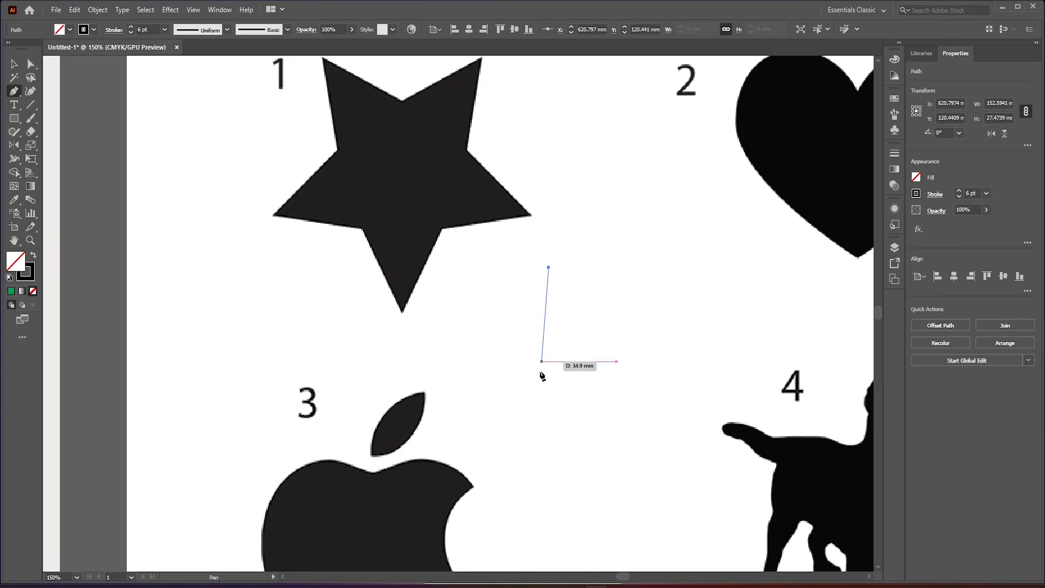
click(548, 411)
click(690, 332)
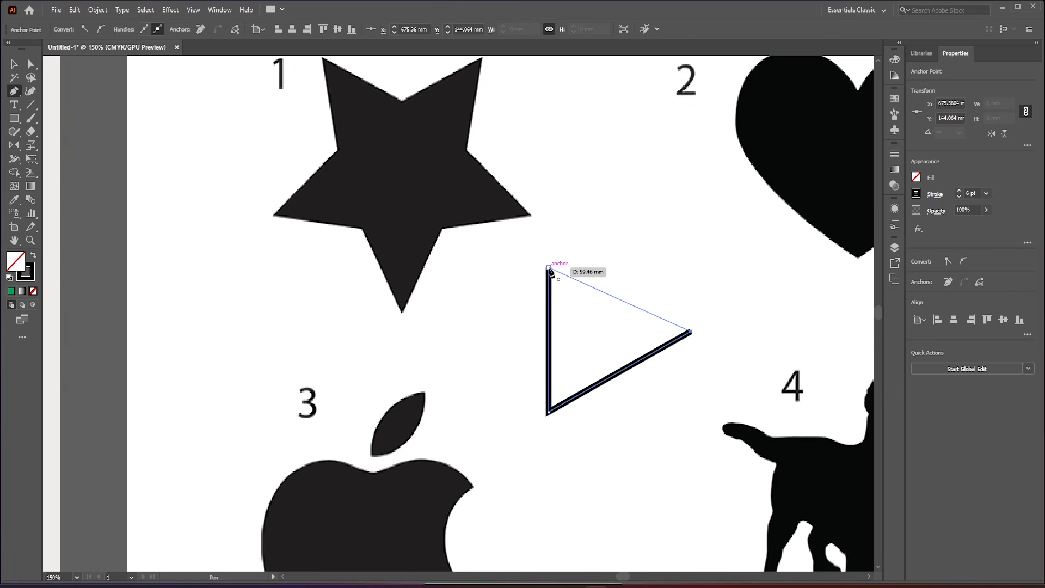
click(549, 268)
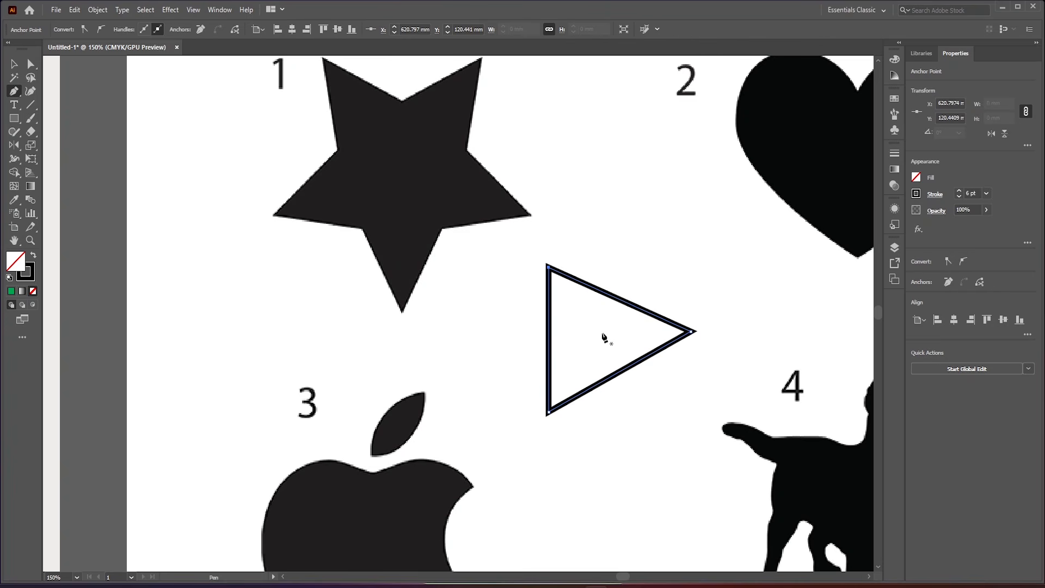
- Fill the triangle with the pure red swatch, keeping its black outline
scroll(614, 334, up, 1)
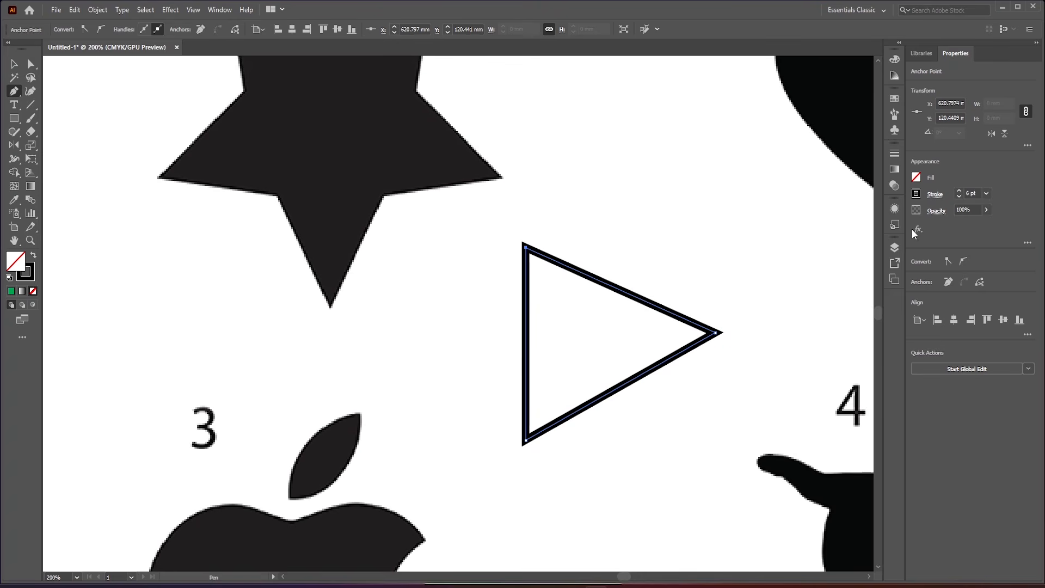
click(916, 178)
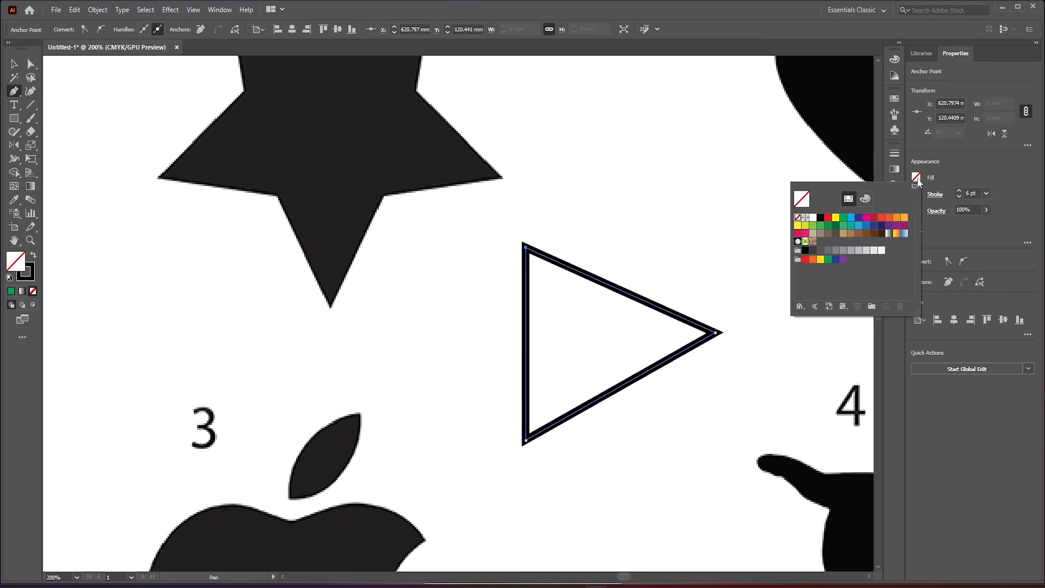
click(844, 218)
click(828, 218)
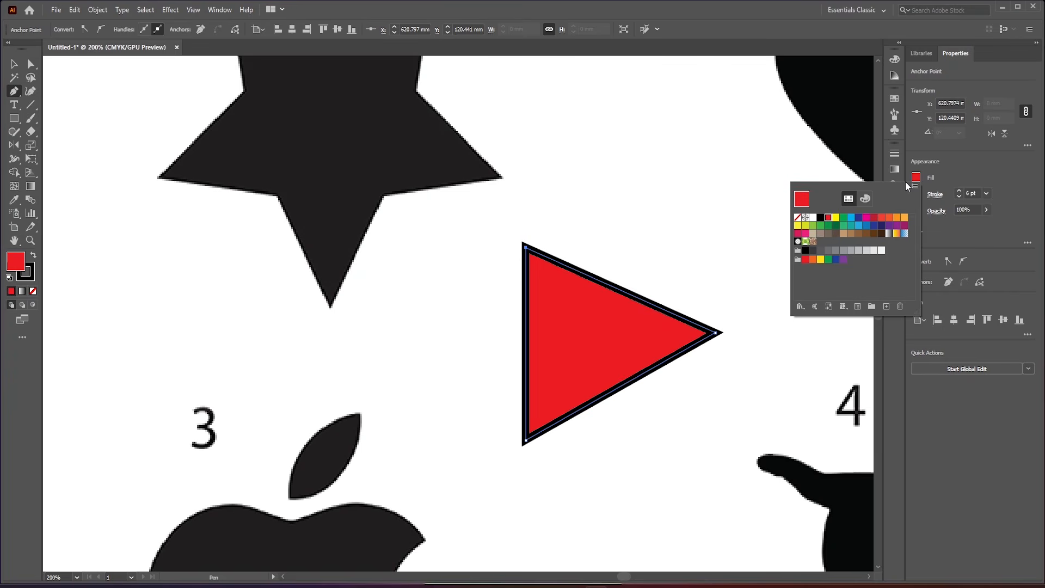
click(736, 210)
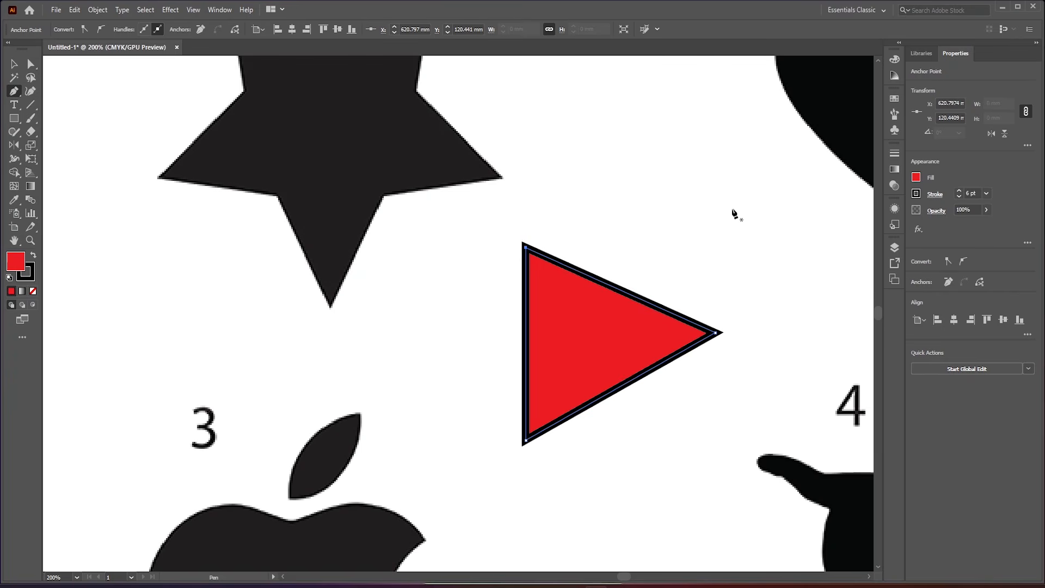
- Draw a closed four-sided shape just above the red triangle, with a top edge about 35 mm long
scroll(598, 341, up, 2)
click(608, 195)
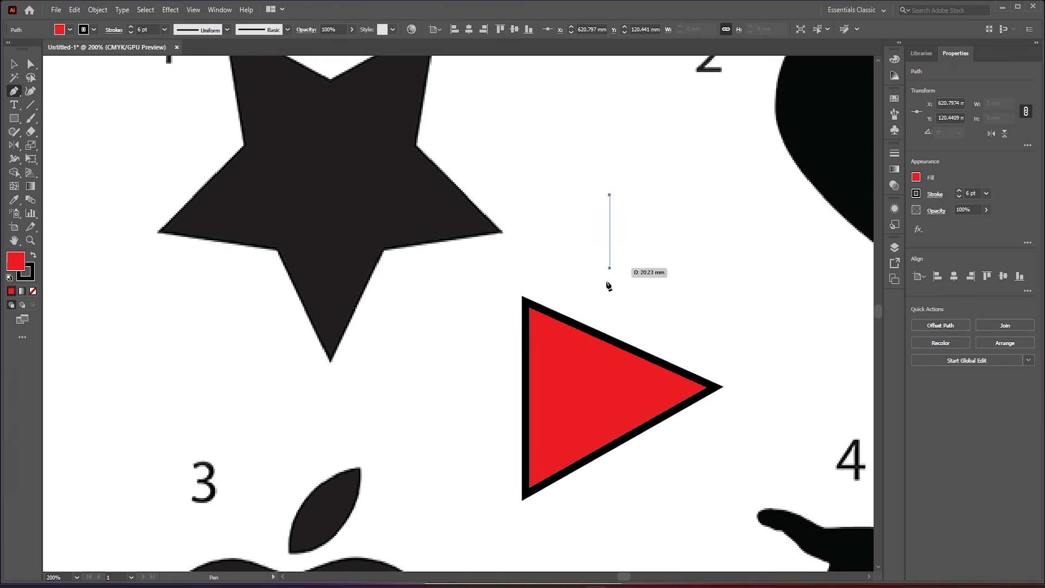
click(607, 292)
click(744, 294)
click(731, 195)
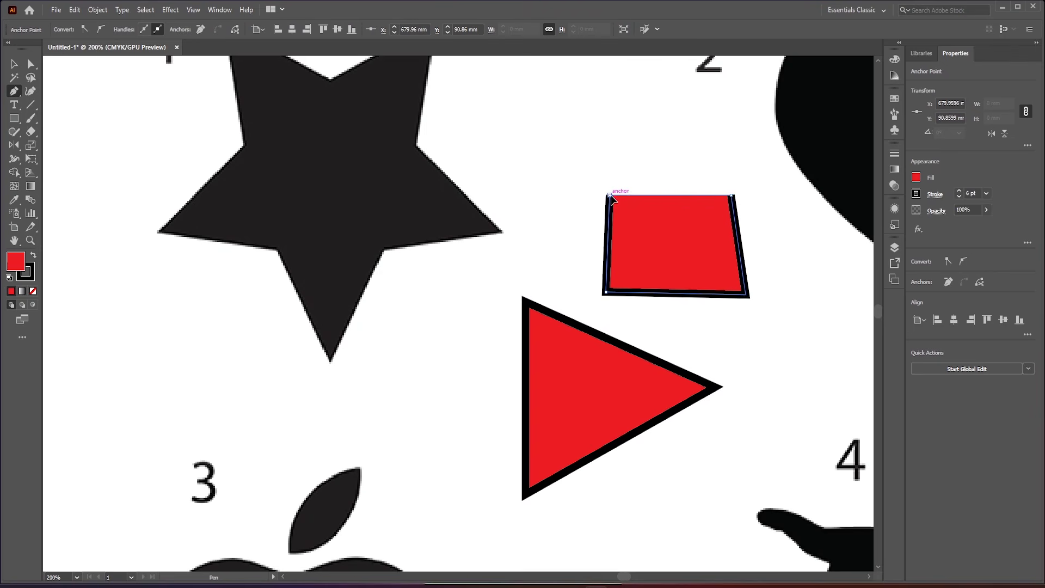
click(608, 195)
- Remove the fill from the four-sided shape, leaving only its black stroke
scroll(642, 240, down, 3)
scroll(654, 277, up, 4)
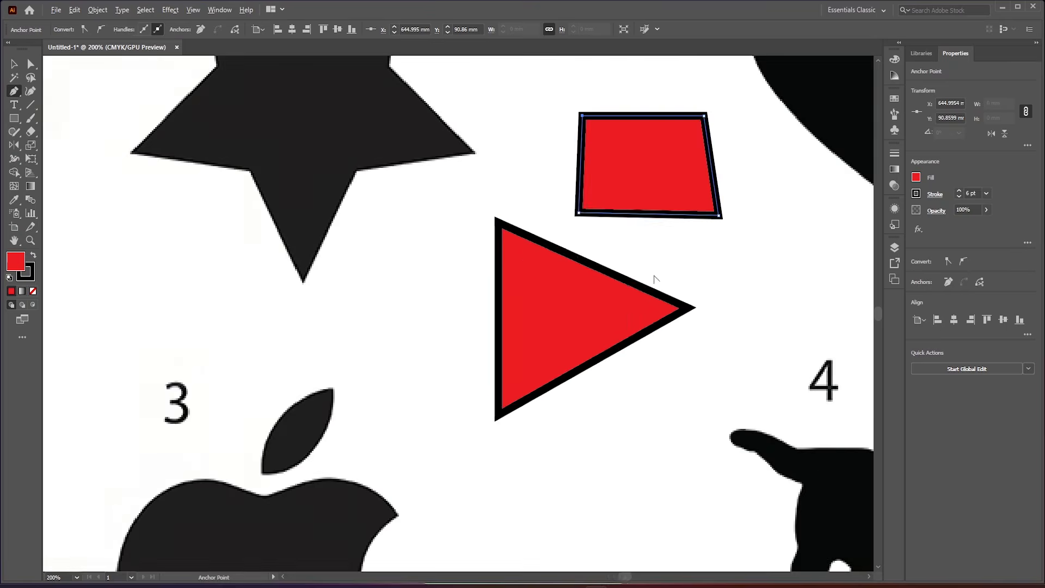
scroll(655, 276, down, 2)
scroll(657, 278, down, 2)
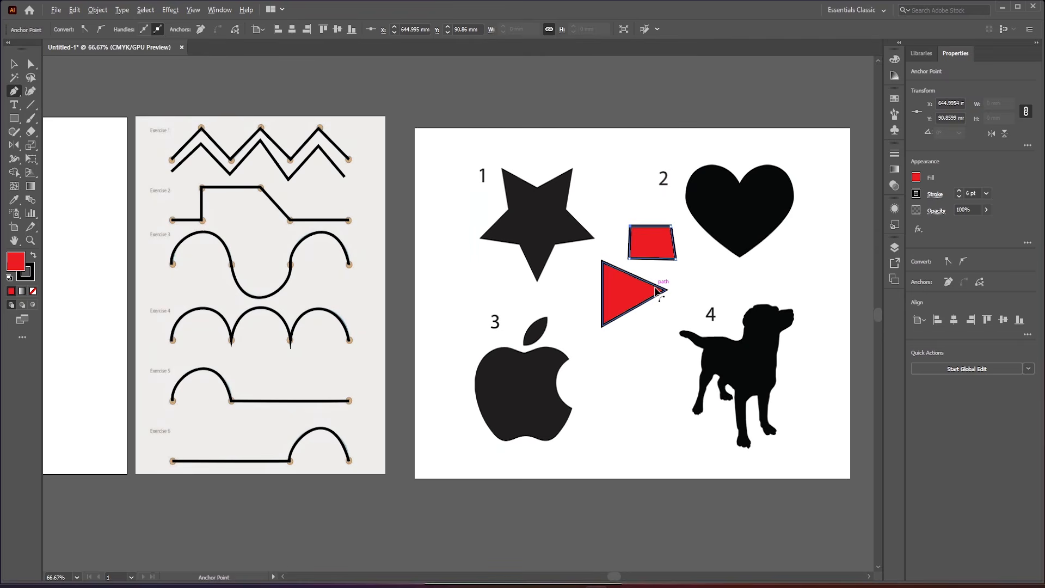
scroll(650, 272, up, 2)
scroll(452, 163, up, 3)
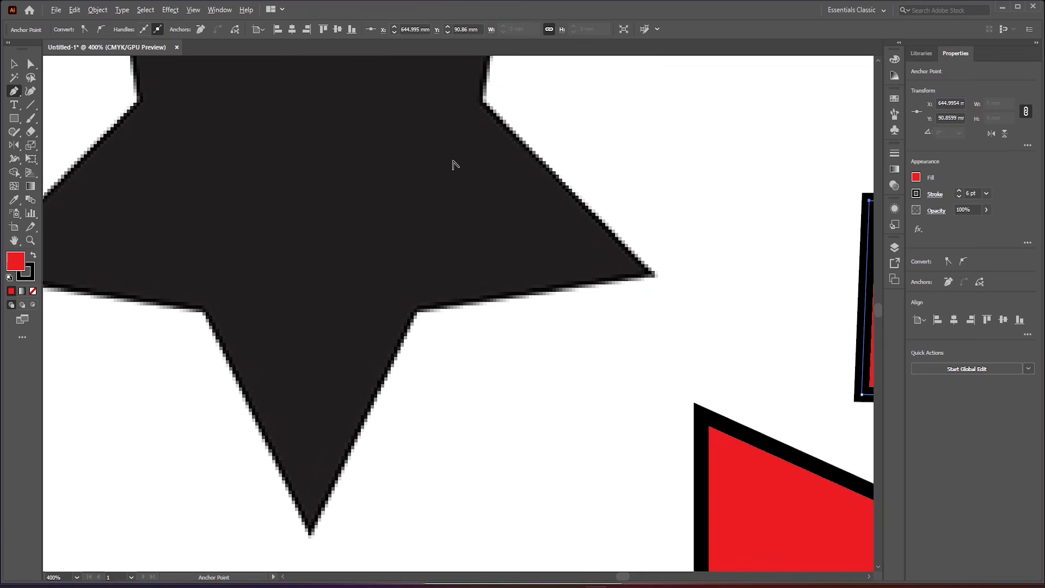
scroll(455, 166, down, 2)
scroll(473, 229, down, 1)
scroll(392, 138, up, 2)
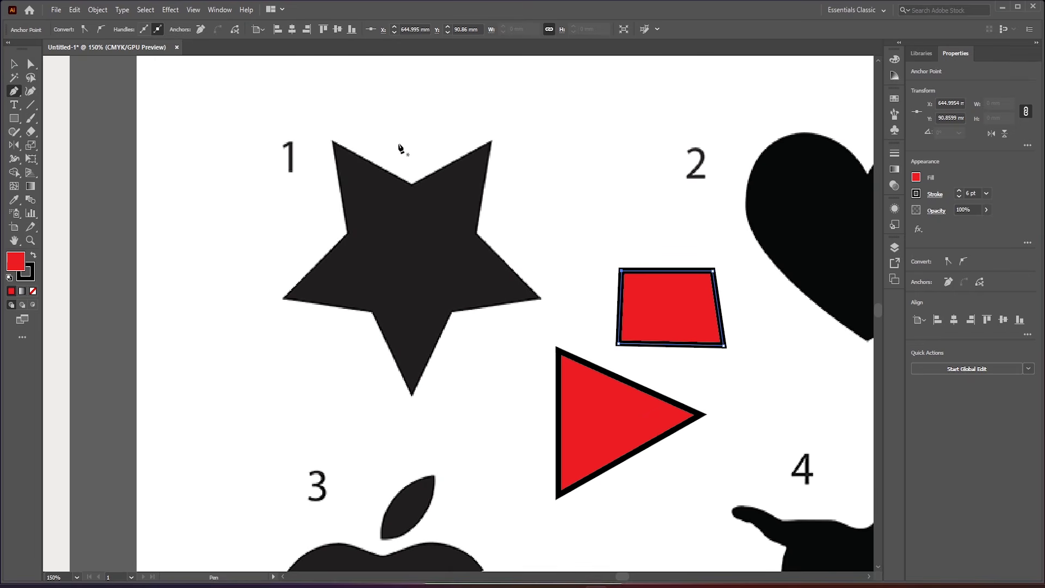
click(916, 177)
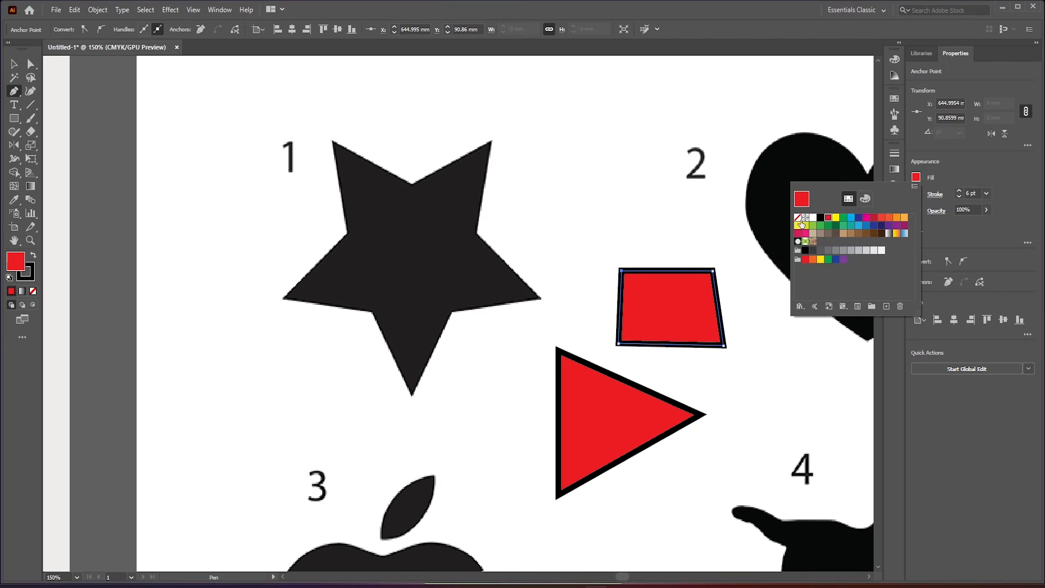
click(798, 218)
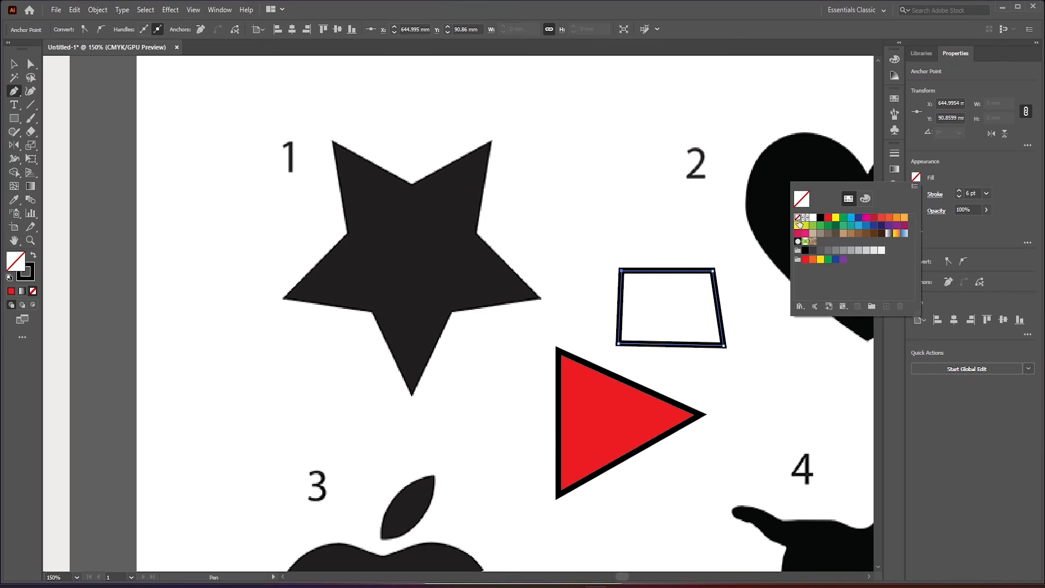
click(410, 183)
- Trace the right half of star 1 with straight segments, corner by corner from the upper notch down to the bottom tip
click(413, 184)
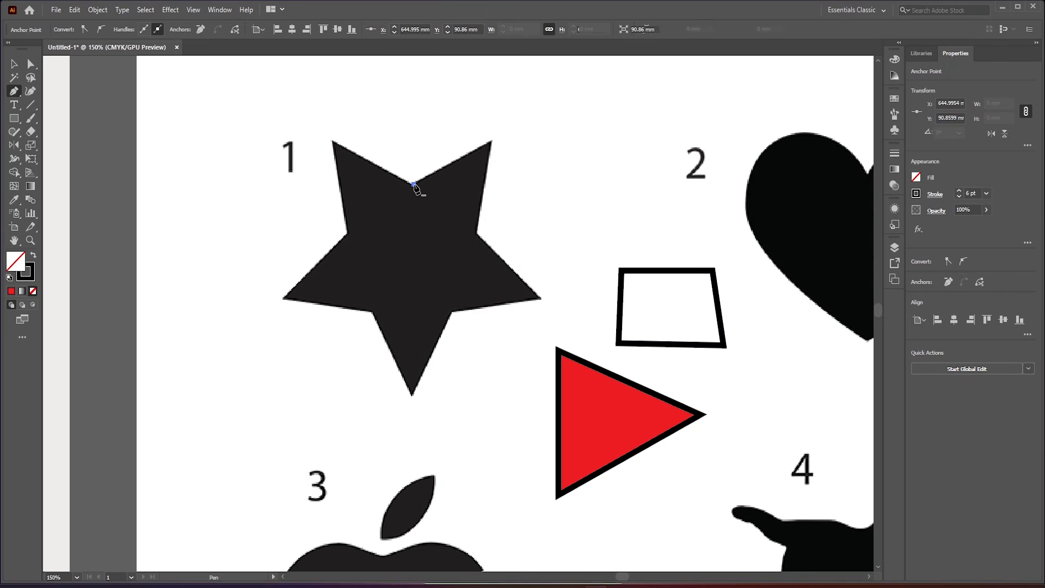
click(492, 141)
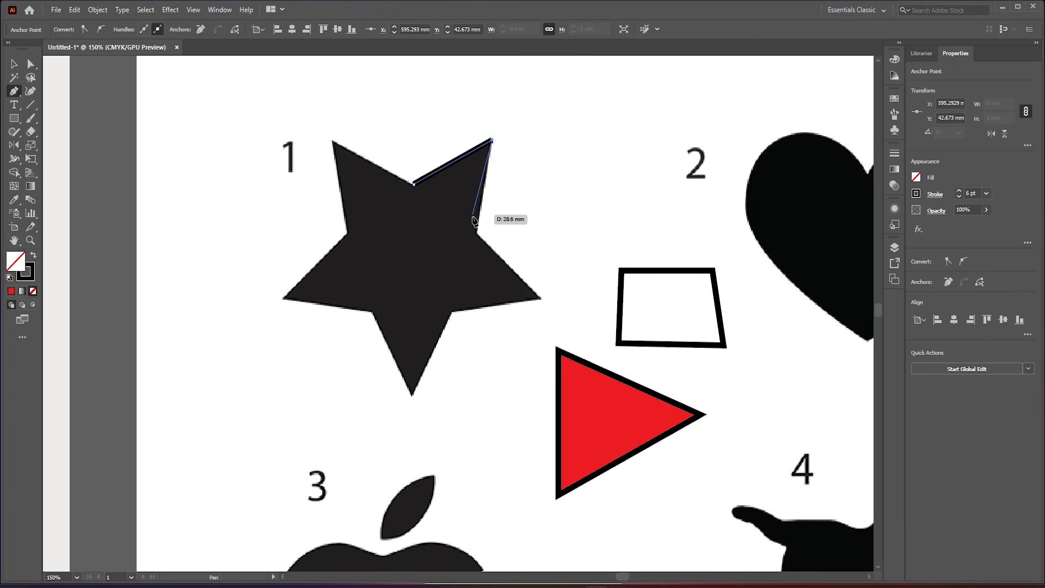
click(477, 234)
click(538, 297)
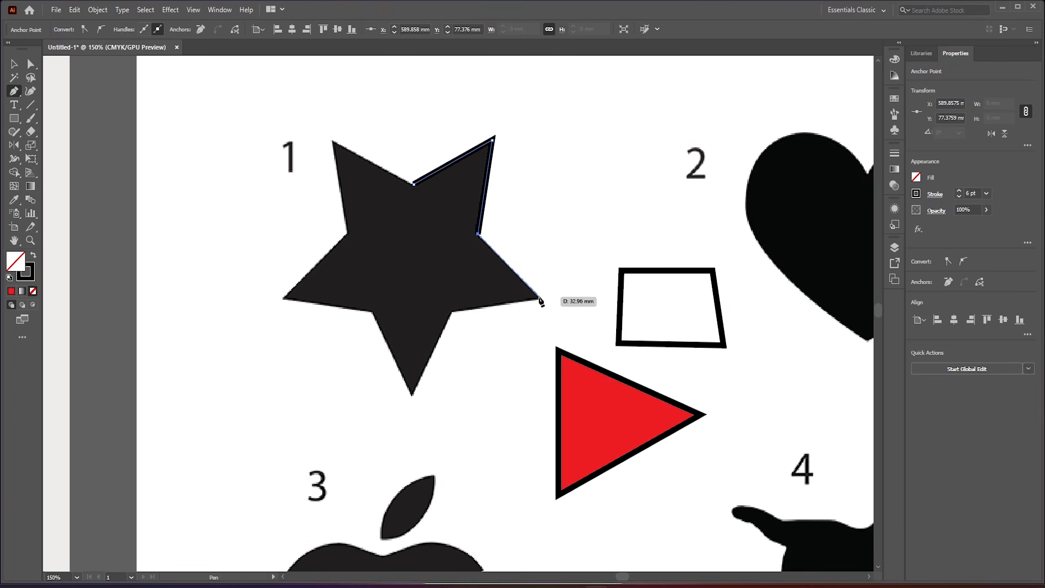
click(450, 311)
click(413, 393)
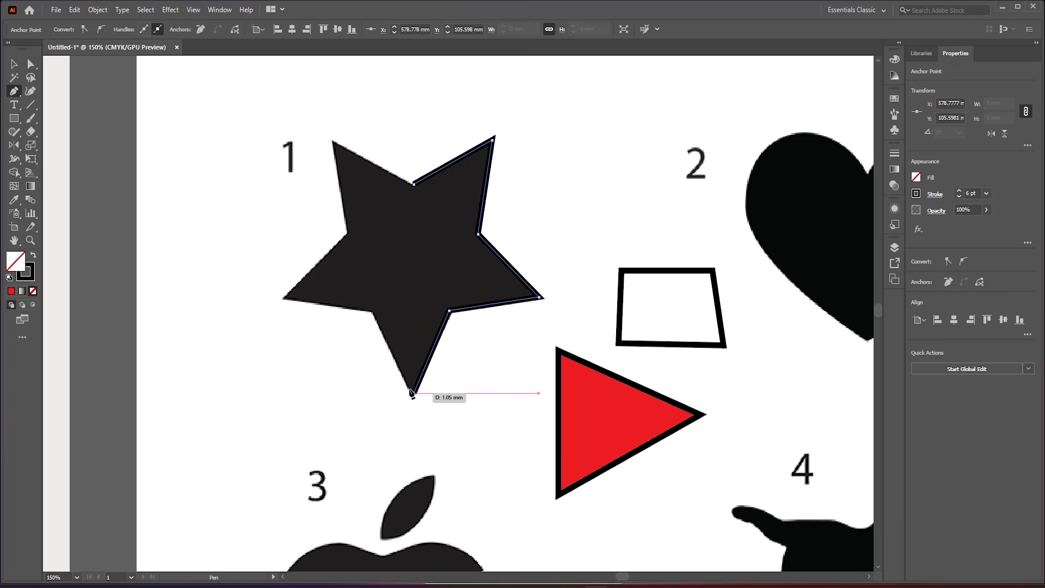
- Trace the star's left half back to the upper notch to close the path, and move the left-tip anchor onto the star's tip
click(373, 316)
click(262, 307)
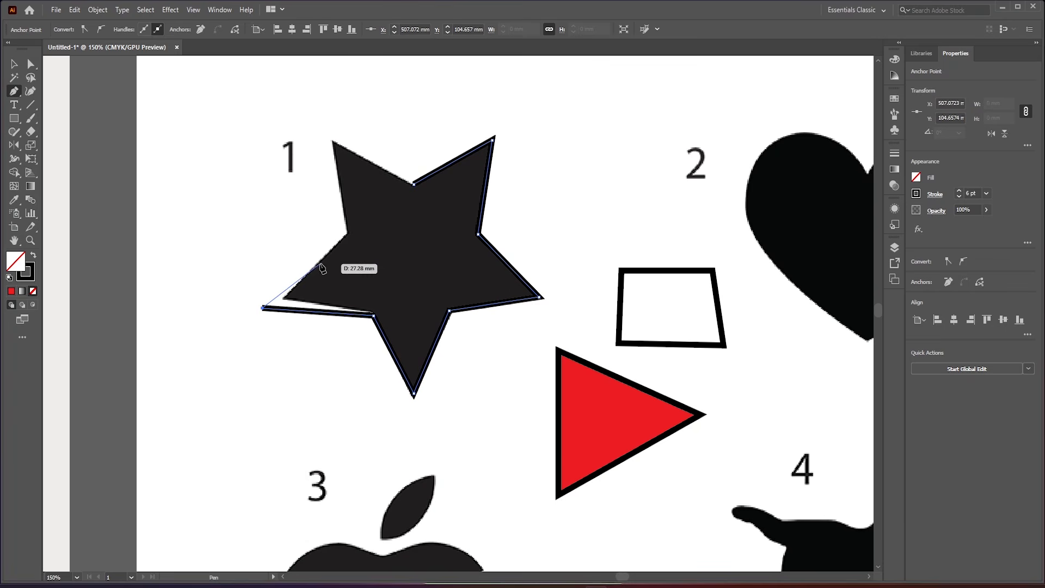
click(346, 232)
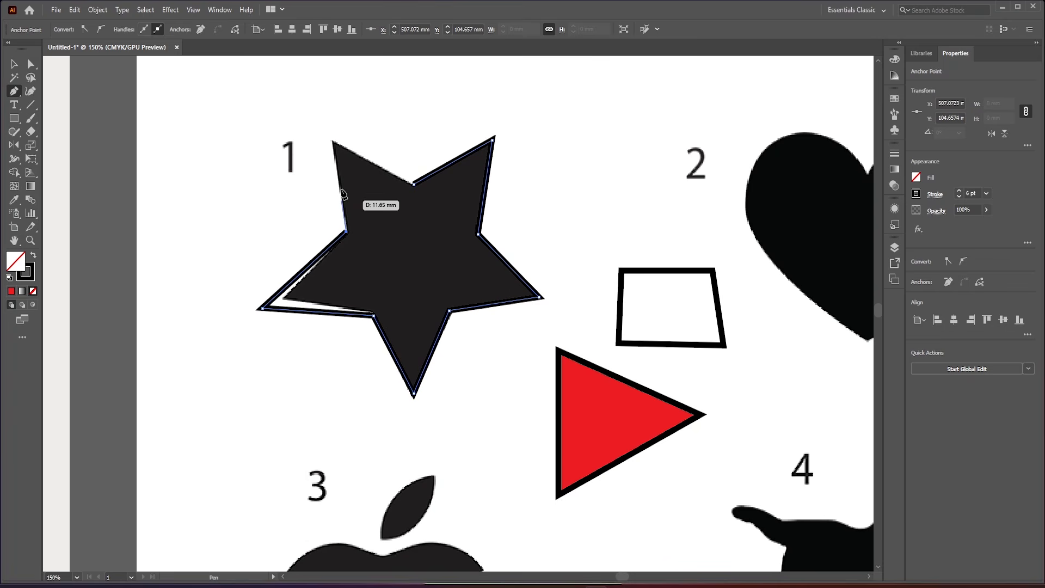
click(331, 140)
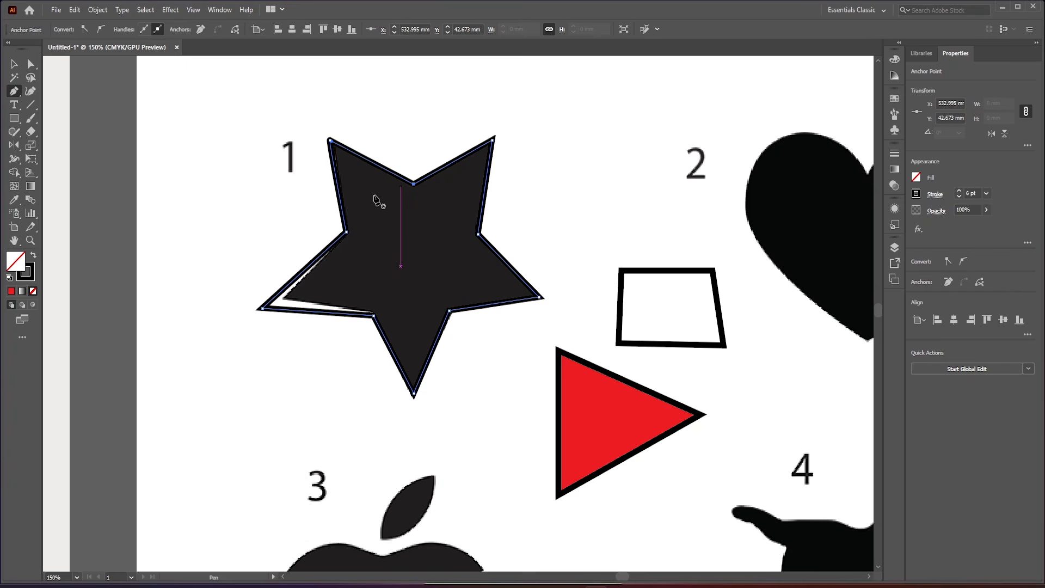
ctrl+click(264, 310)
drag(264, 310, 282, 302)
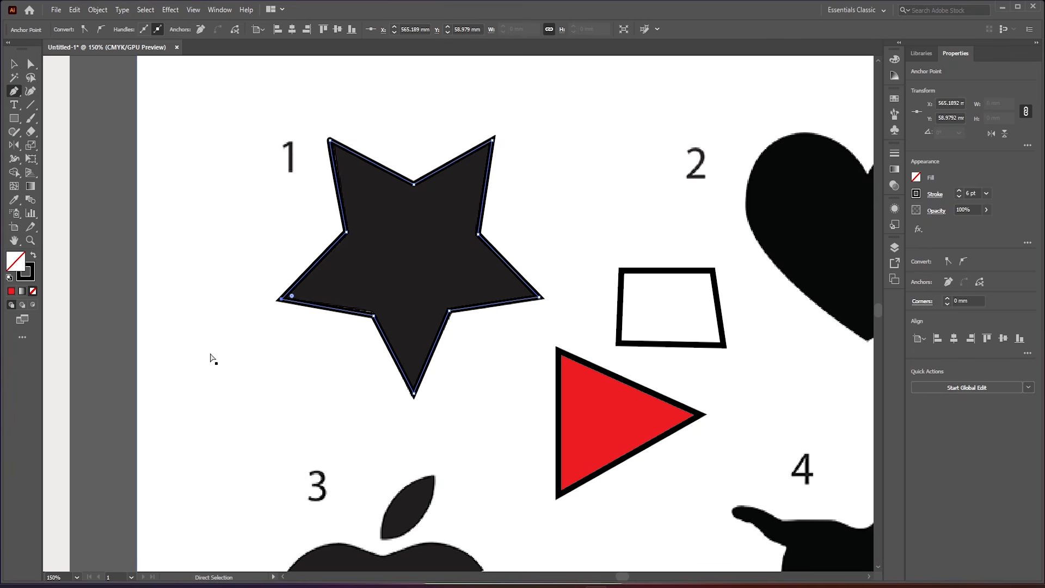
- Start a Pen path at the upper corner of apple 3's bite and curve it along the bite to the lower corner
scroll(451, 348, down, 3)
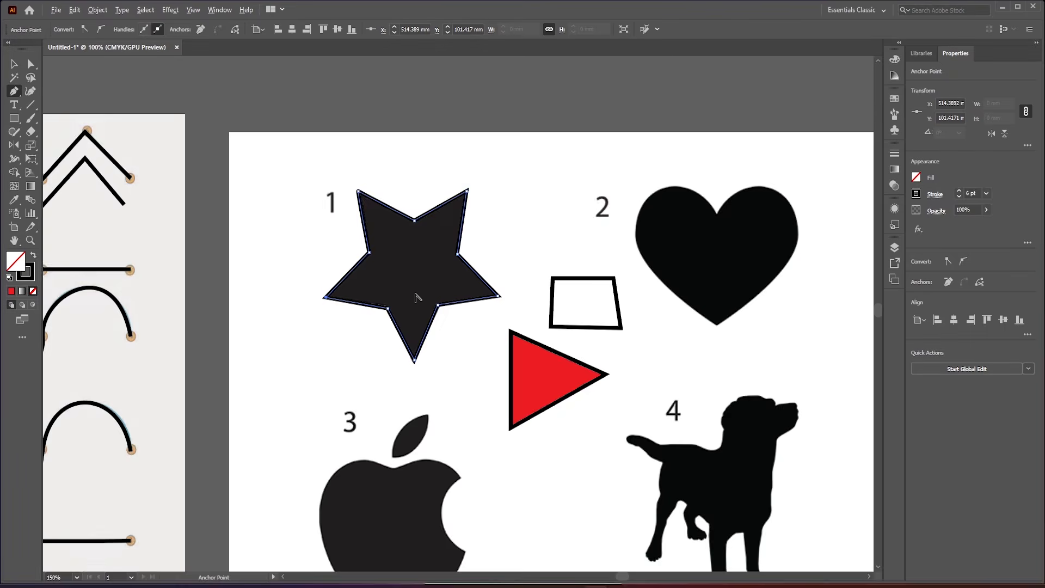
scroll(421, 430, up, 2)
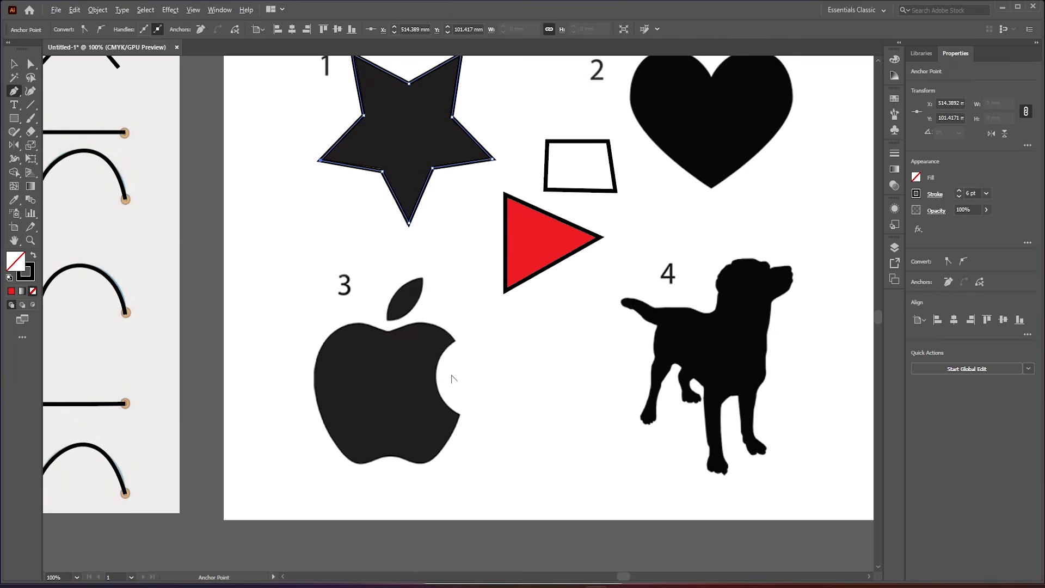
scroll(448, 378, up, 1)
scroll(439, 332, down, 1)
scroll(409, 303, up, 2)
scroll(411, 333, down, 1)
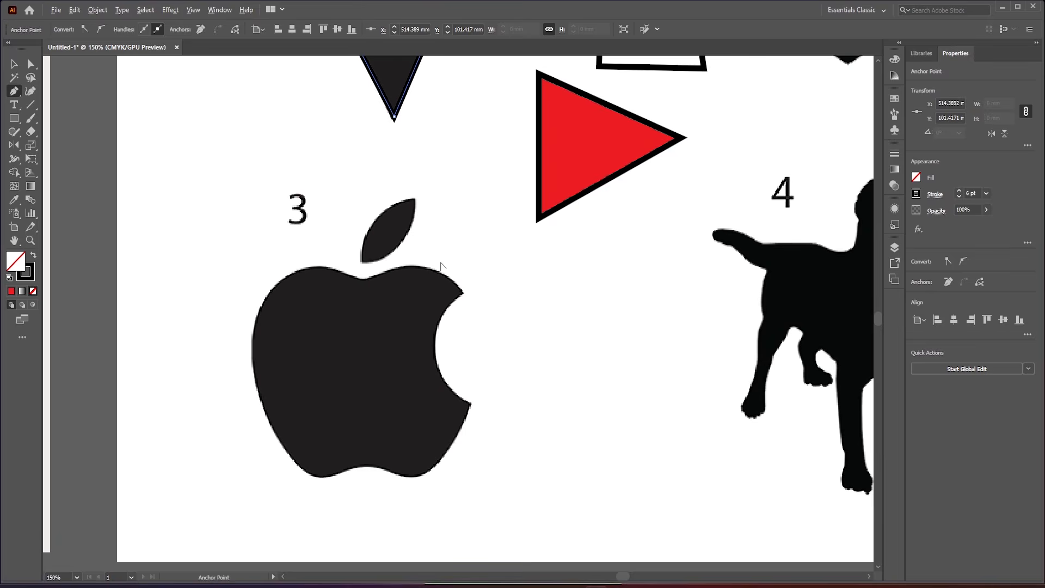
scroll(315, 385, up, 2)
scroll(362, 310, down, 2)
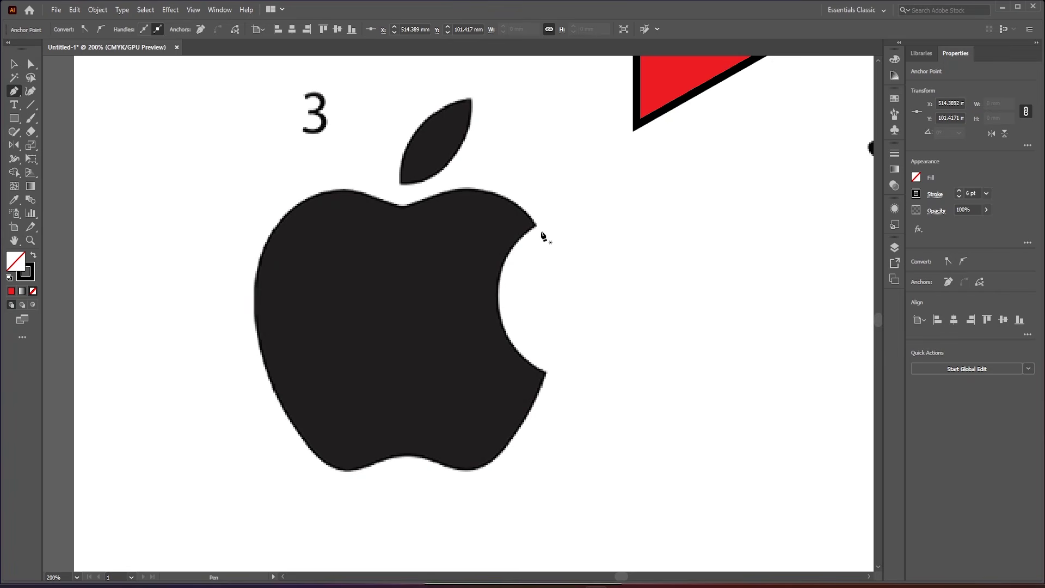
click(535, 226)
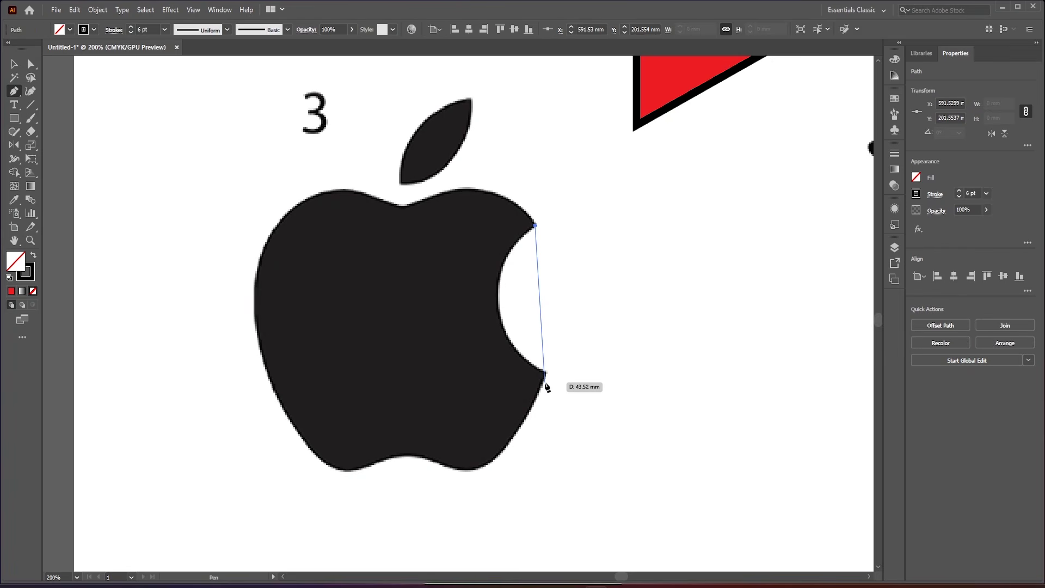
drag(545, 370, 647, 445)
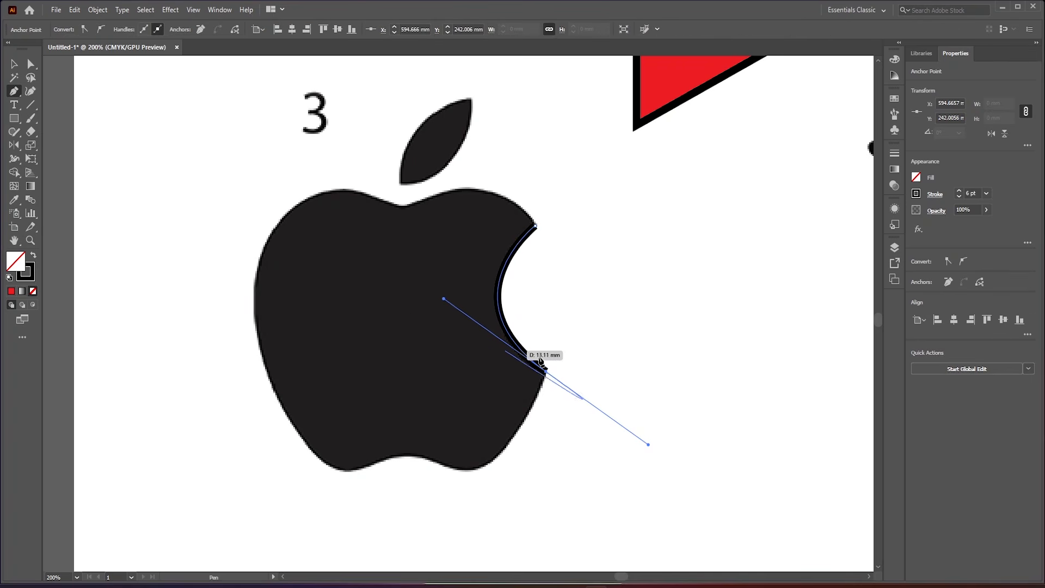
- Change the bite path's stroke to red and set its weight to 3 pt
click(919, 196)
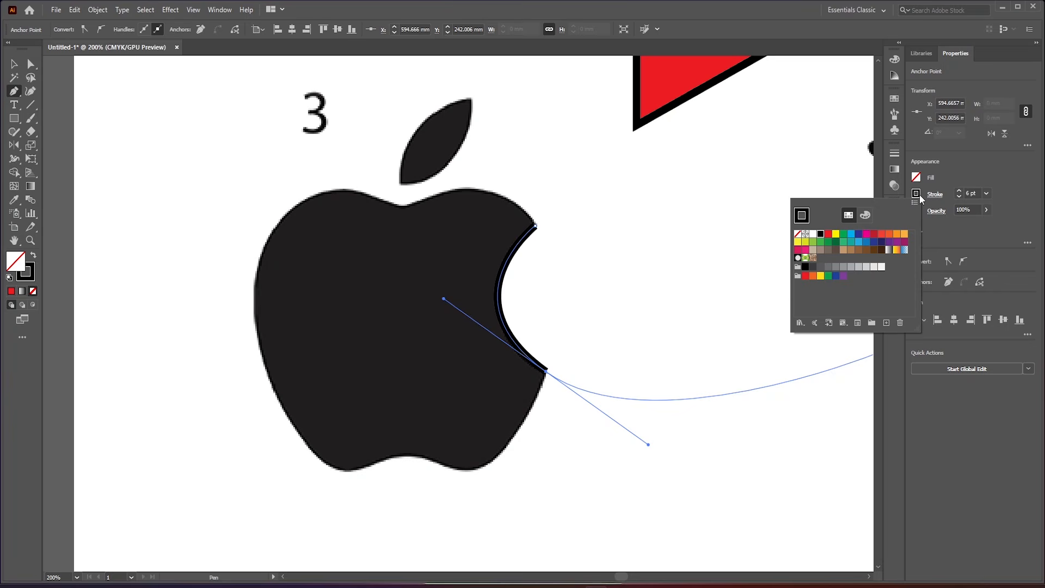
click(828, 234)
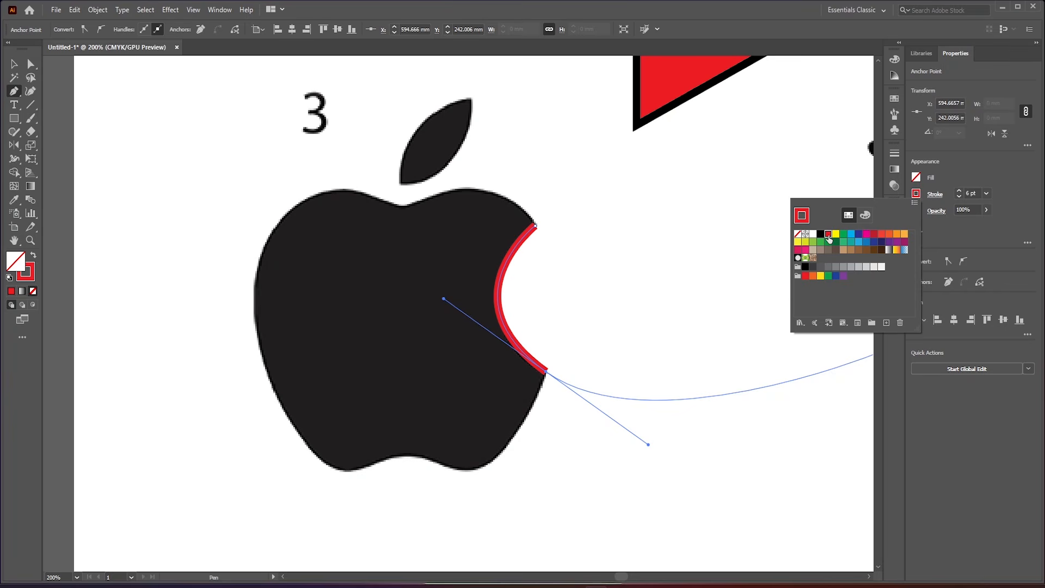
click(959, 198)
click(958, 198)
click(959, 198)
click(959, 198)
click(959, 198)
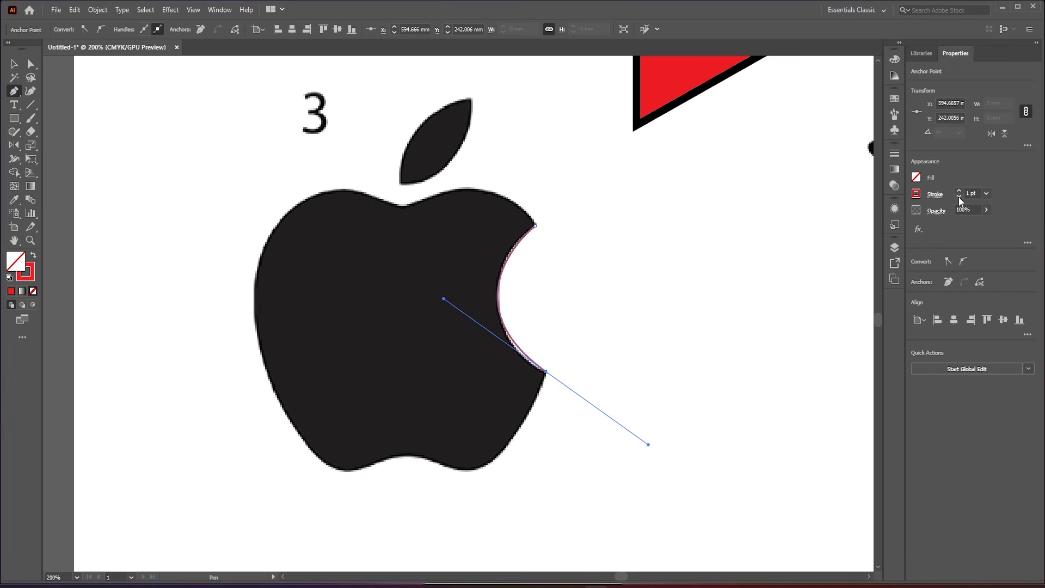
click(958, 191)
click(957, 191)
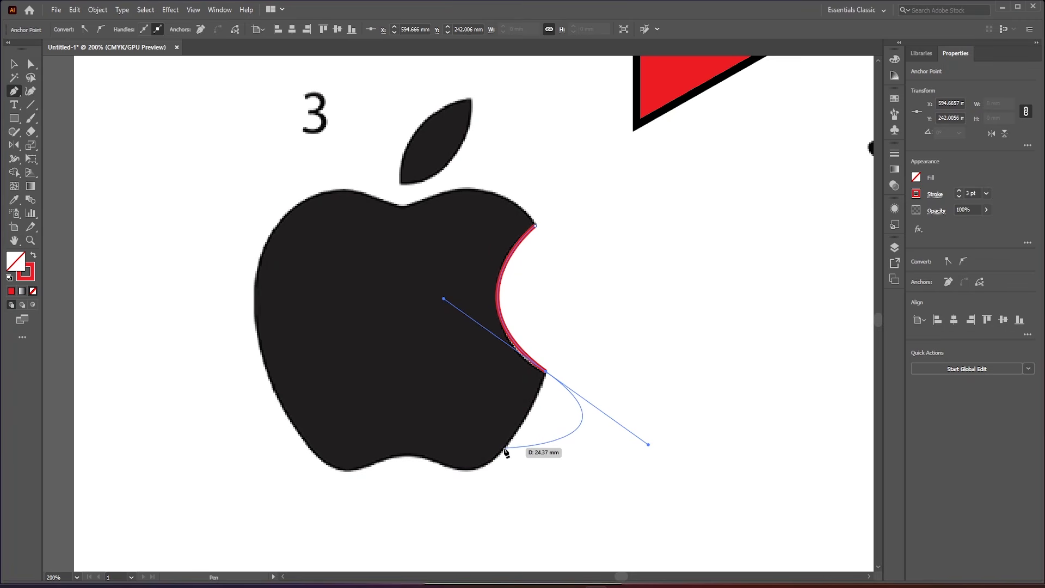
- Continue the path down the apple's lower right side and along its wavy bottom edge, bending the first segment to match the silhouette
drag(505, 447, 606, 442)
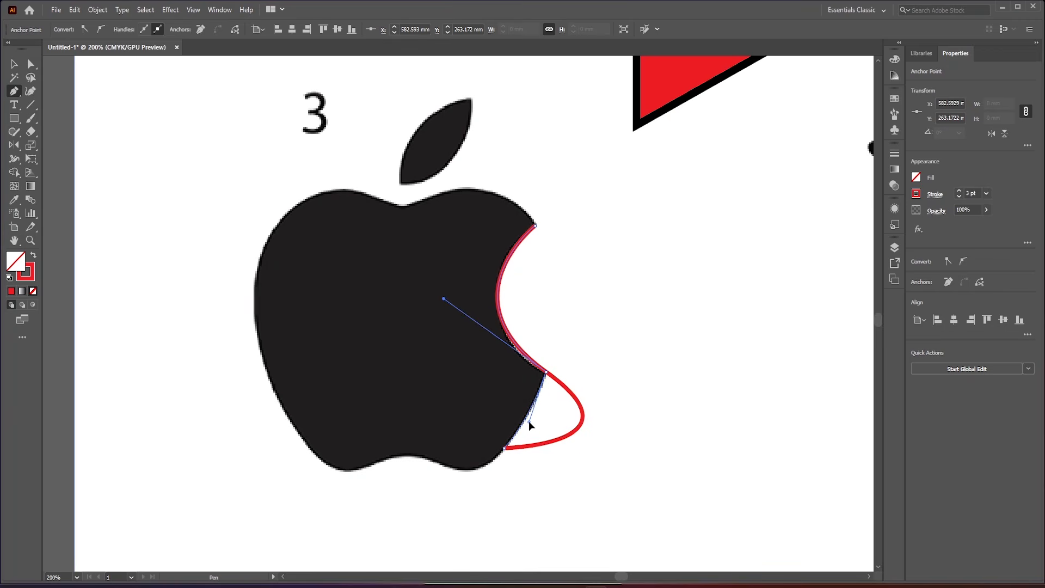
drag(529, 423, 529, 424)
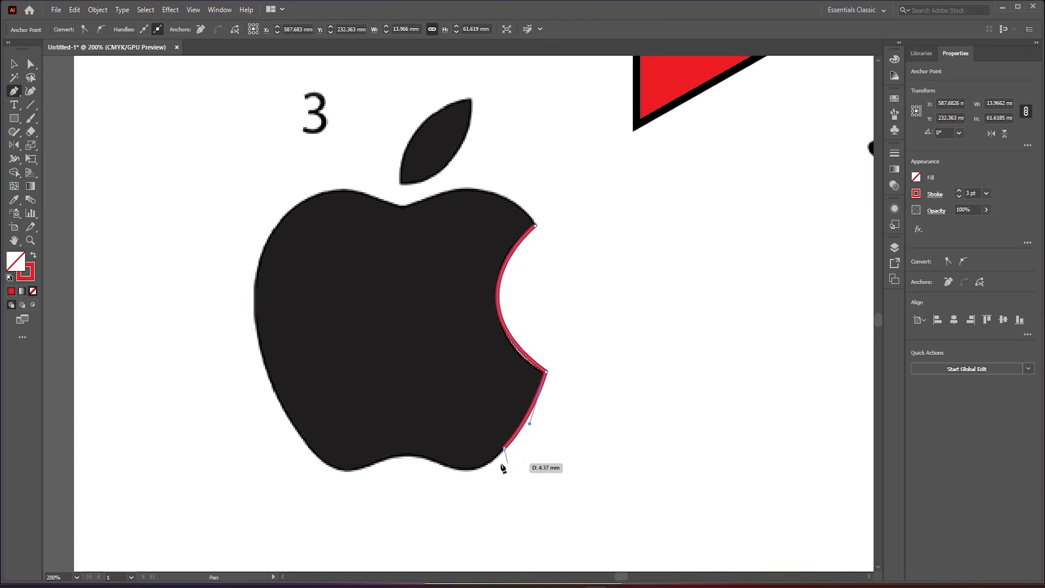
drag(431, 460, 380, 432)
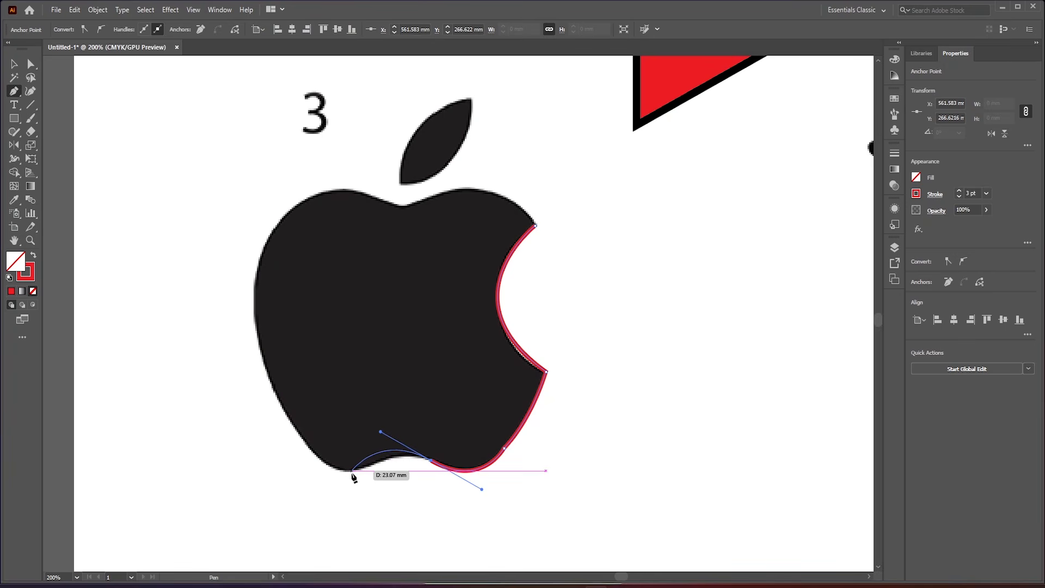
drag(341, 469, 309, 459)
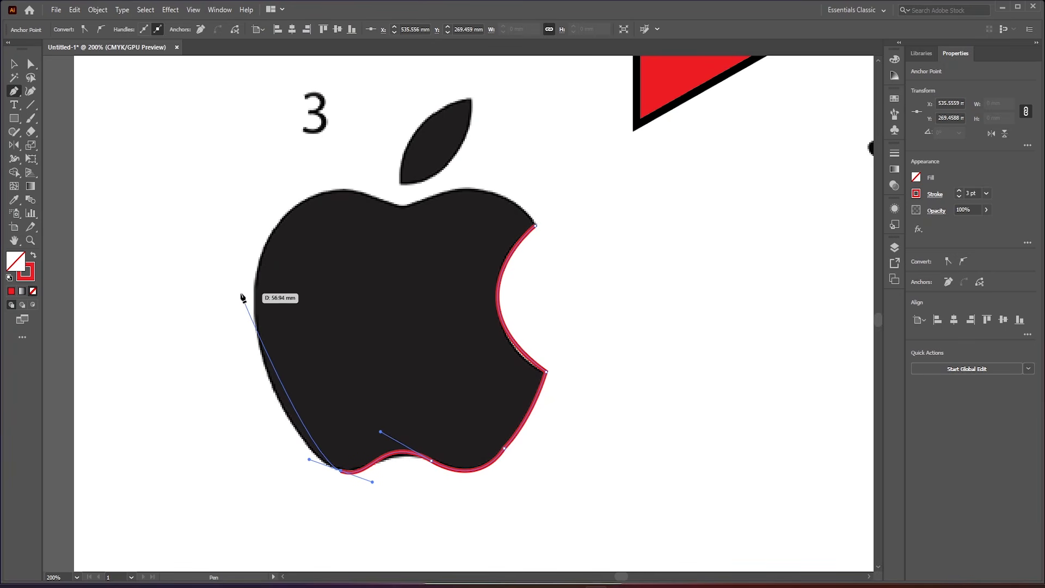
- Trace the apple's left side and top with curved segments and close the path at the upper corner of the bite
drag(253, 286, 277, 187)
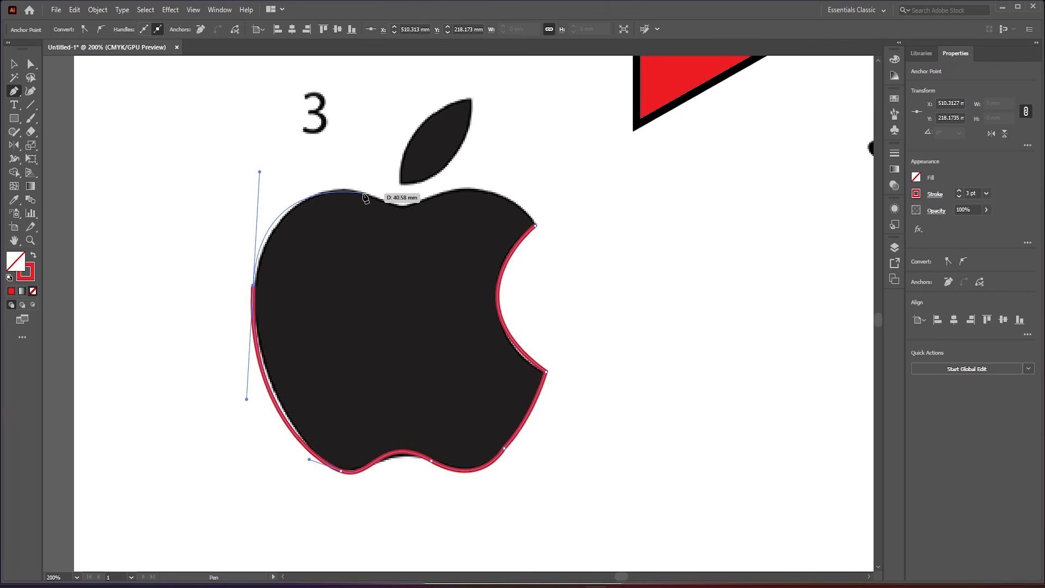
mouse_move(368, 193)
mouse_down()
mouse_move(380, 201)
mouse_move(446, 190)
mouse_move(459, 177)
mouse_up()
drag(536, 224, 539, 254)
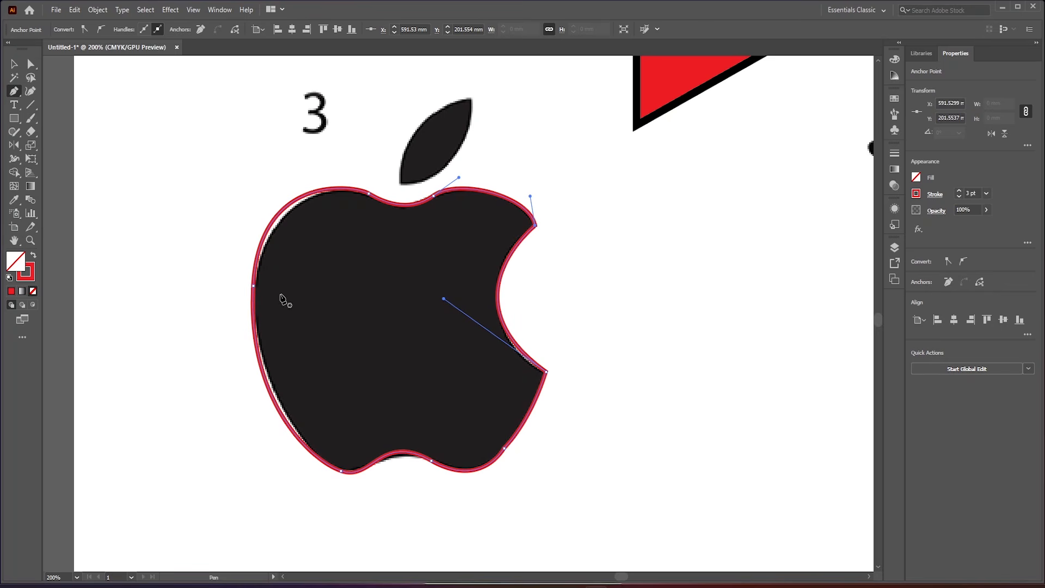
- Adjust both handles of the apple's left-side anchor so the curves above and below it follow the silhouette
alt+click(253, 285)
key(ctrl+z)
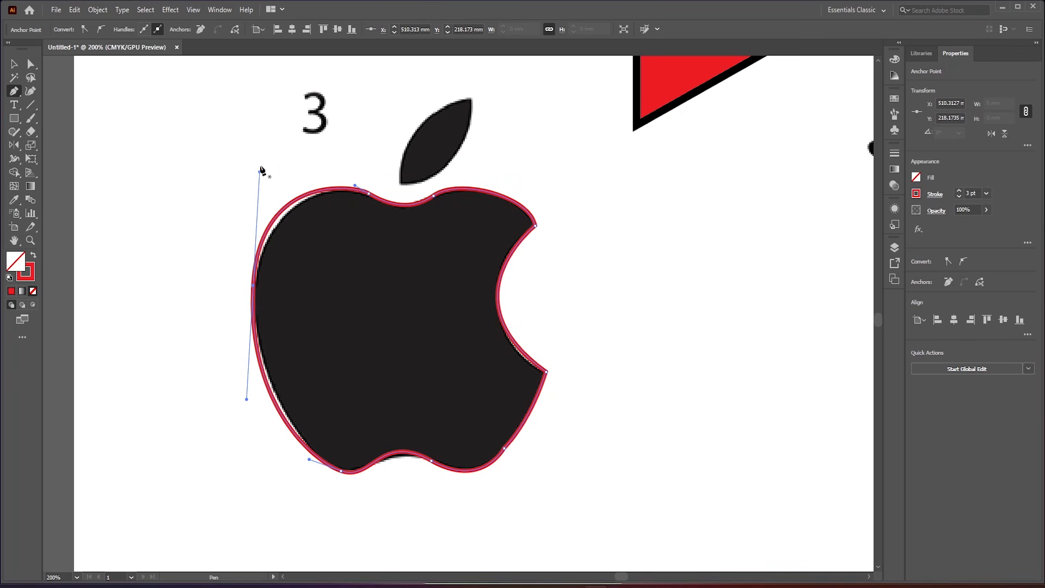
mouse_move(259, 172)
mouse_down()
mouse_move(262, 185)
mouse_move(271, 178)
mouse_up()
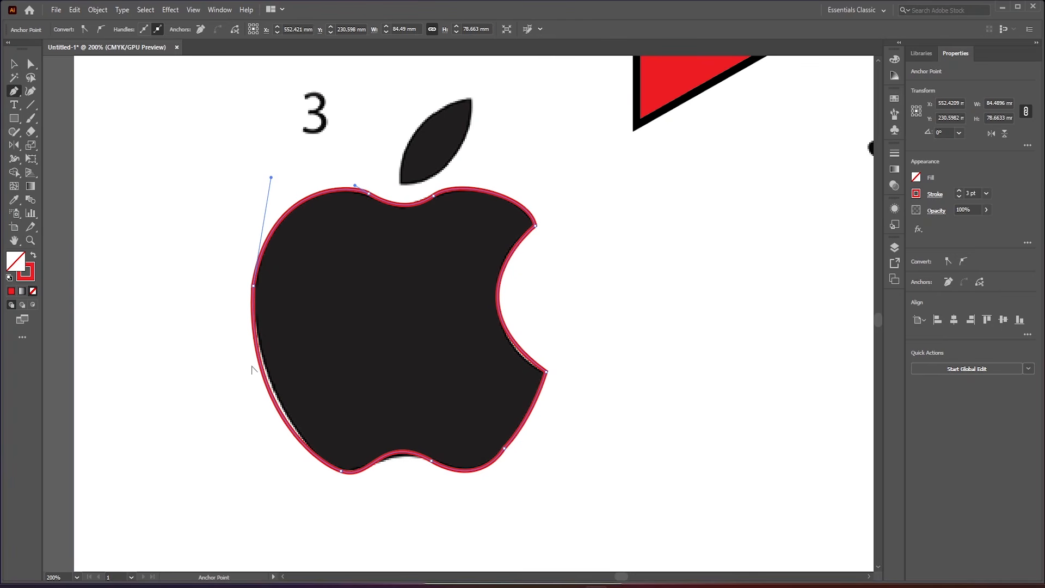
ctrl+click(253, 288)
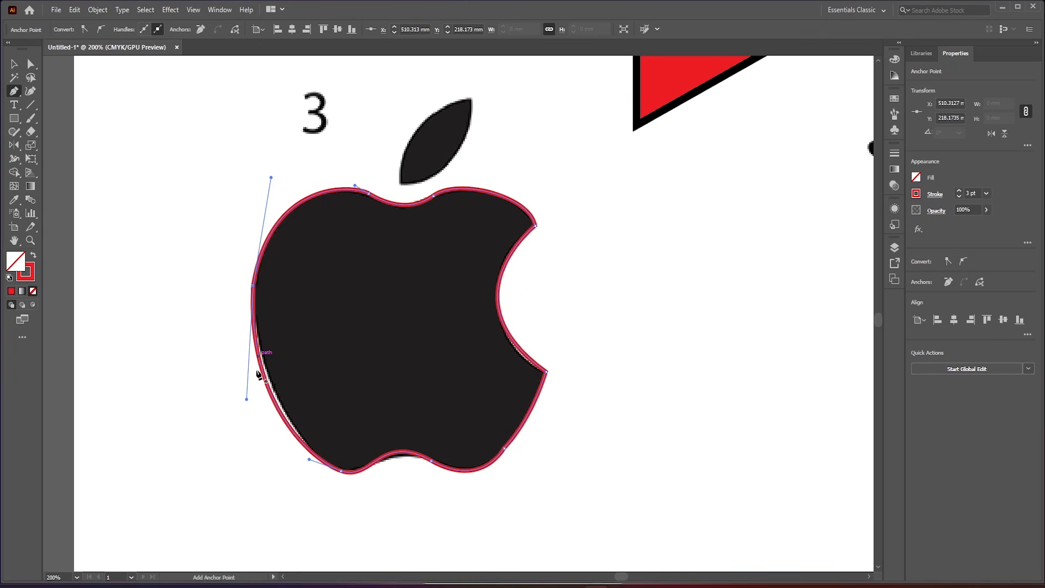
drag(246, 399, 255, 404)
- Reshape the dip in the apple's bottom edge by adjusting the handles of the anchors on either side of it
scroll(335, 492, up, 4)
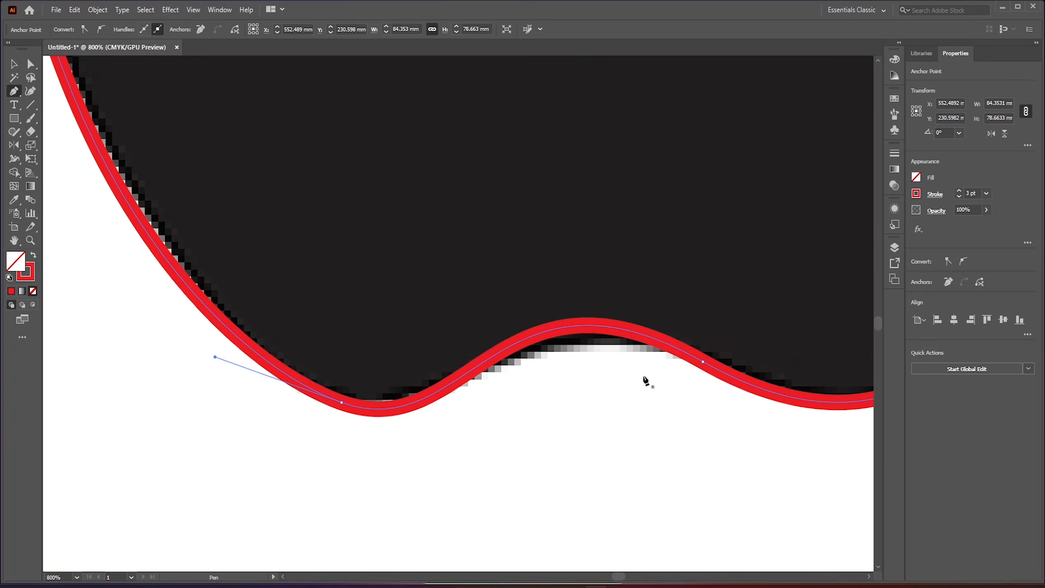
drag(702, 362, 511, 287)
key(p)
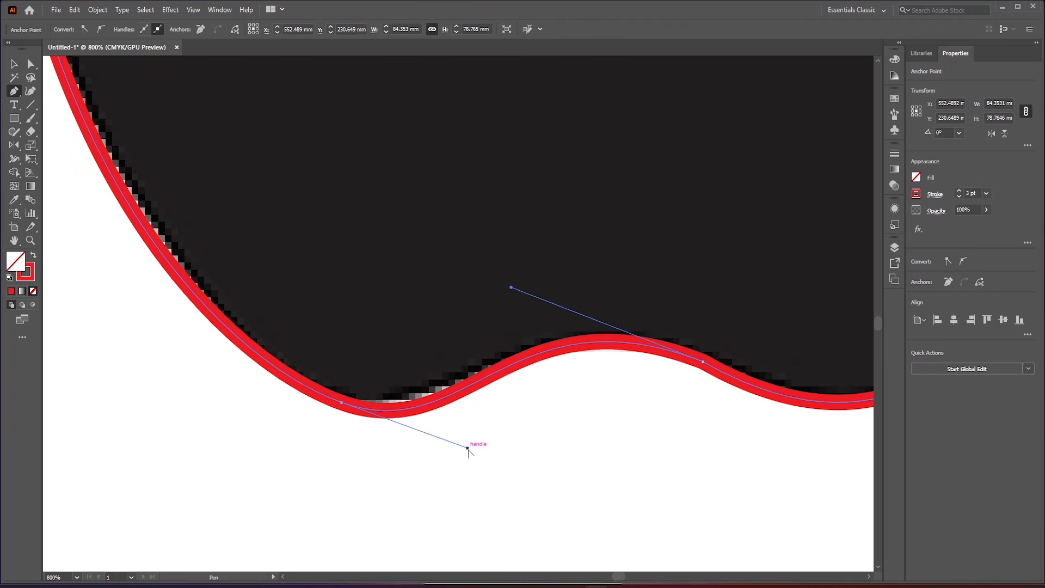
drag(467, 447, 445, 430)
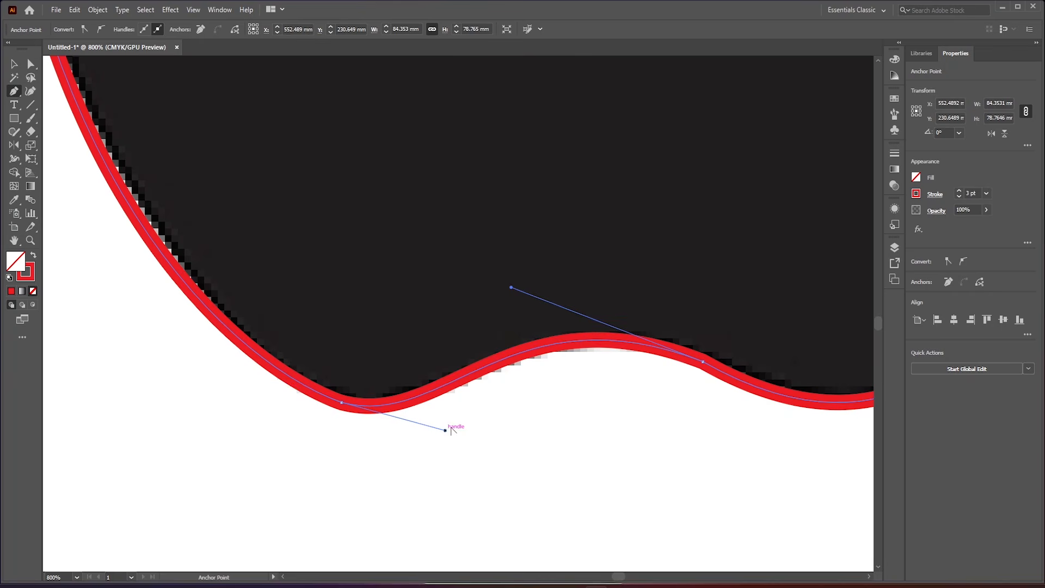
drag(512, 288, 524, 304)
- Trace the apple's leaf as a closed two-anchor curved path about 31 mm long, and fit its right edge to the silhouette
scroll(451, 329, down, 5)
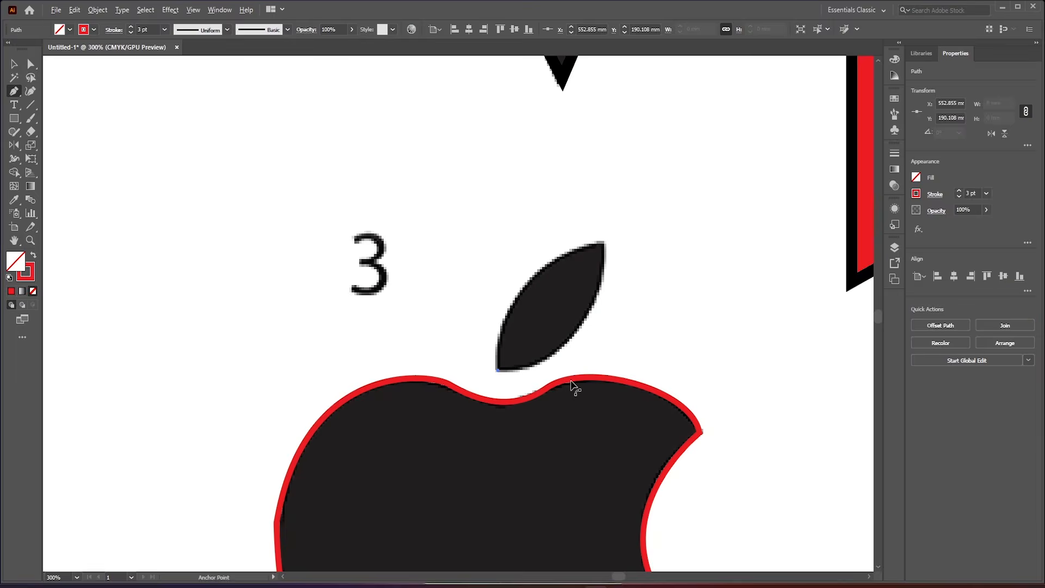
scroll(574, 388, up, 2)
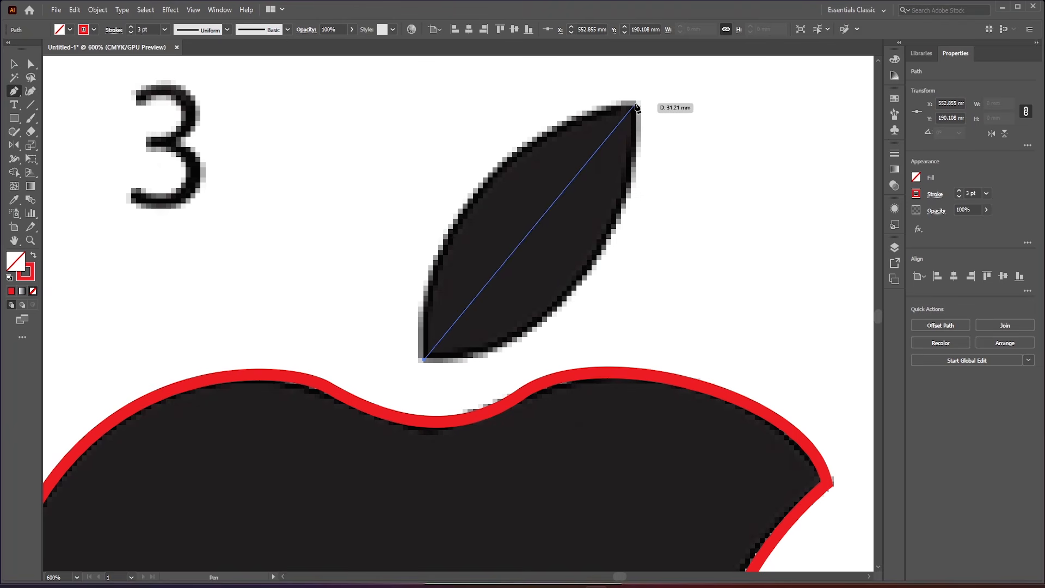
mouse_move(633, 106)
mouse_down()
mouse_move(831, 86)
mouse_move(854, 72)
mouse_move(750, 166)
mouse_move(641, 232)
mouse_move(746, 115)
mouse_move(758, 107)
mouse_move(429, 375)
mouse_move(550, 314)
mouse_move(639, 196)
mouse_move(518, 311)
mouse_move(644, 248)
mouse_move(708, 178)
mouse_move(648, 283)
mouse_move(694, 226)
mouse_move(697, 163)
mouse_move(726, 115)
mouse_move(741, 137)
mouse_move(698, 229)
mouse_move(682, 234)
mouse_up()
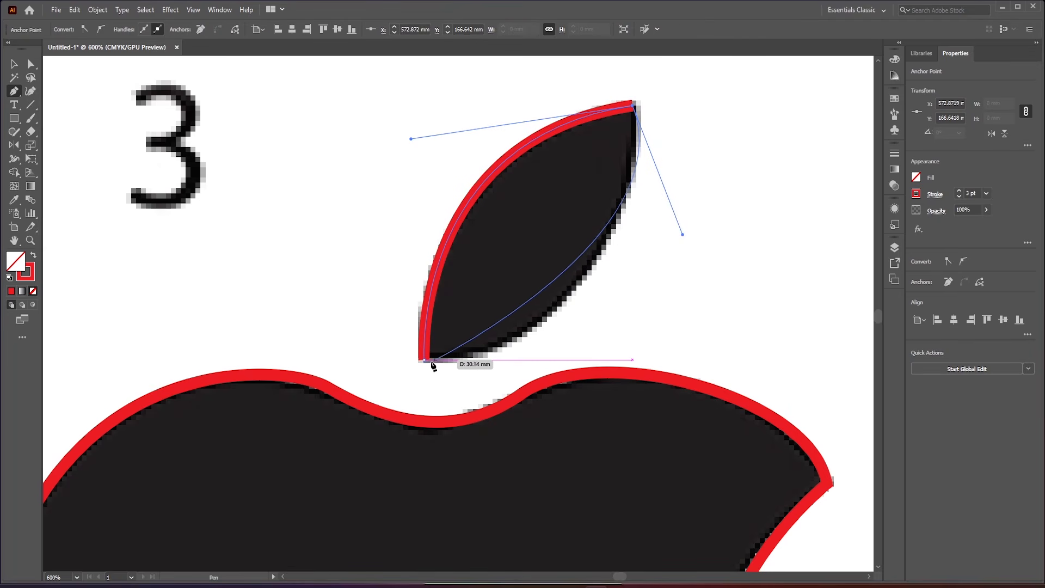
drag(424, 360, 346, 330)
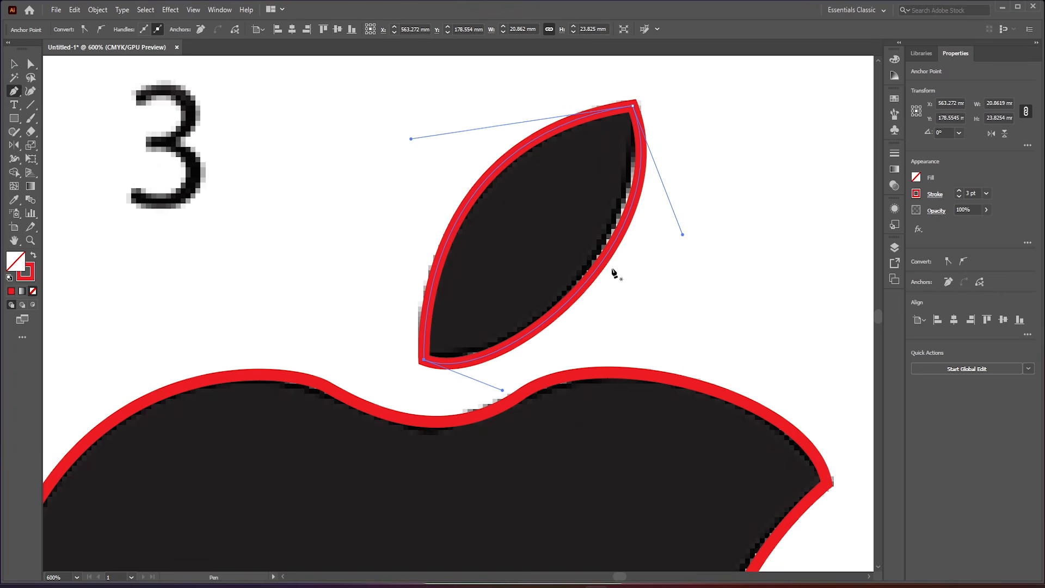
drag(682, 234, 664, 223)
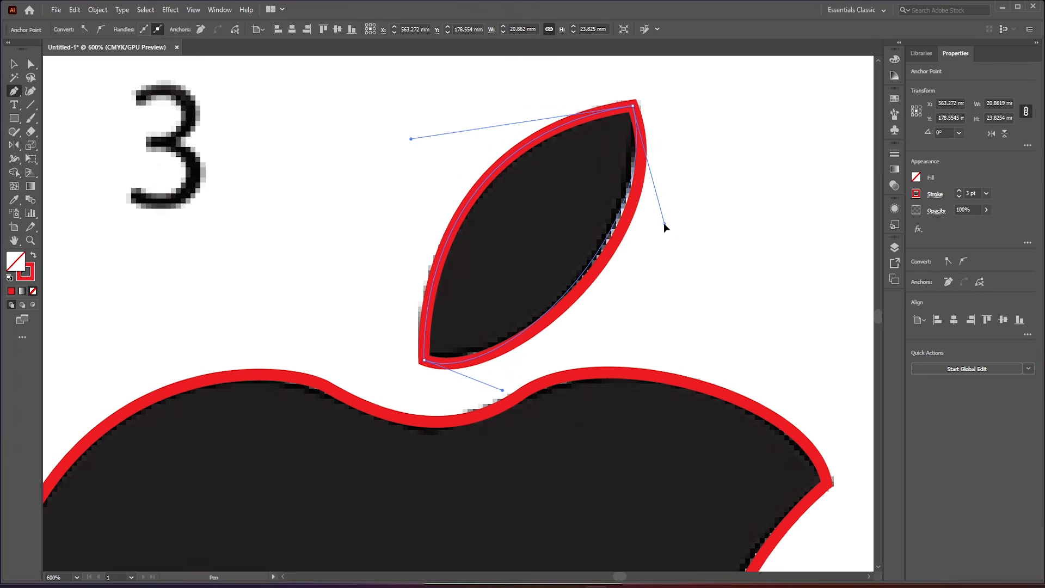
- Fill the leaf shape with red
scroll(522, 306, down, 6)
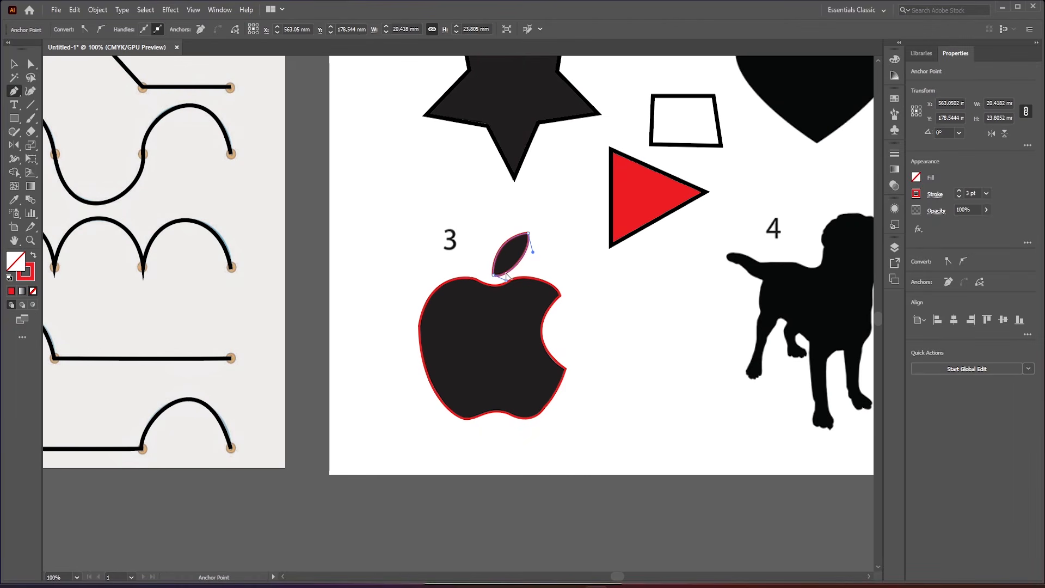
scroll(511, 315, up, 3)
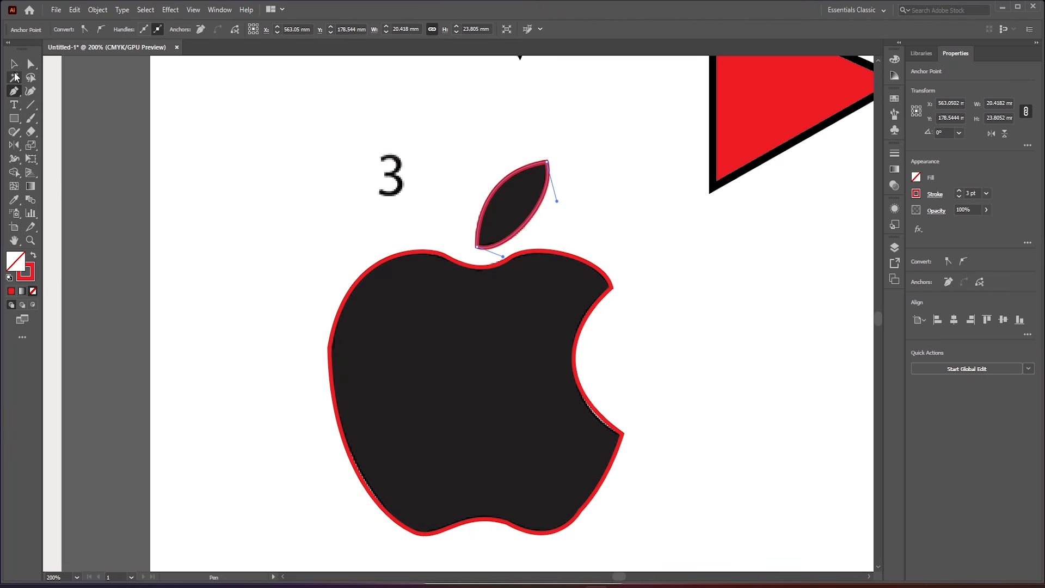
click(14, 64)
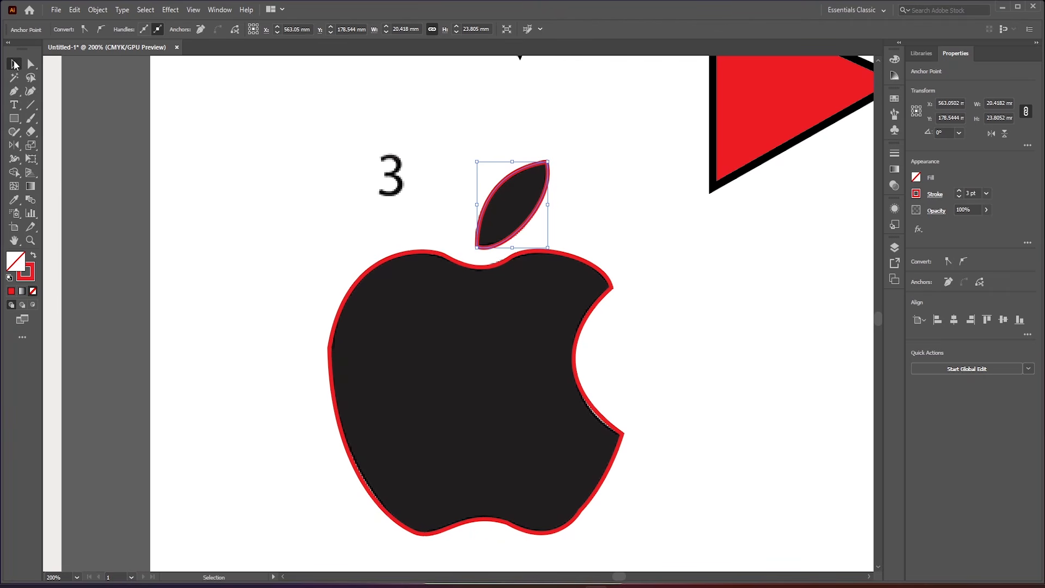
click(916, 177)
click(827, 217)
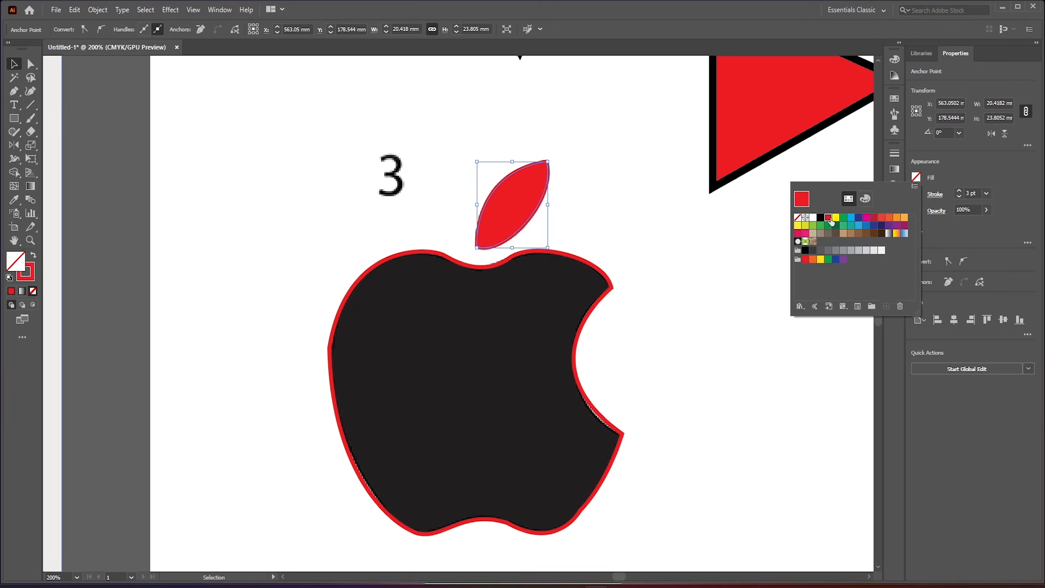
- Select the apple body outline and fill it with red
click(565, 338)
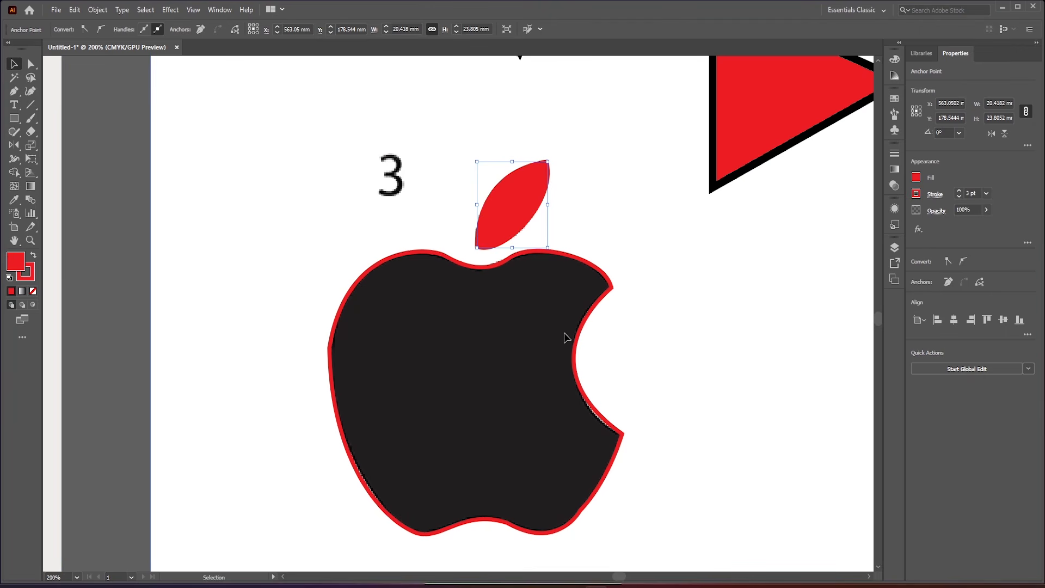
click(613, 289)
click(916, 178)
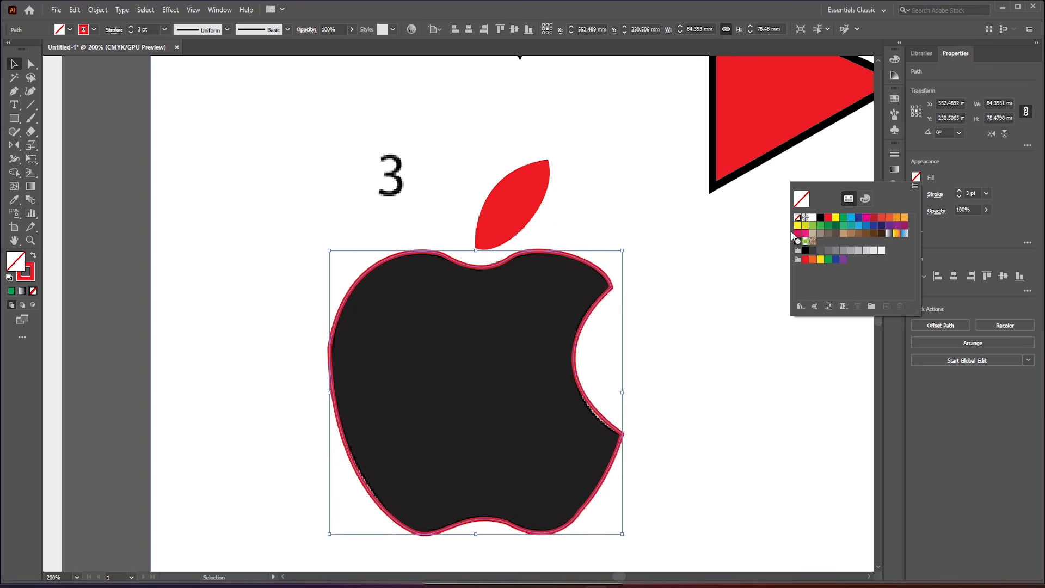
click(828, 217)
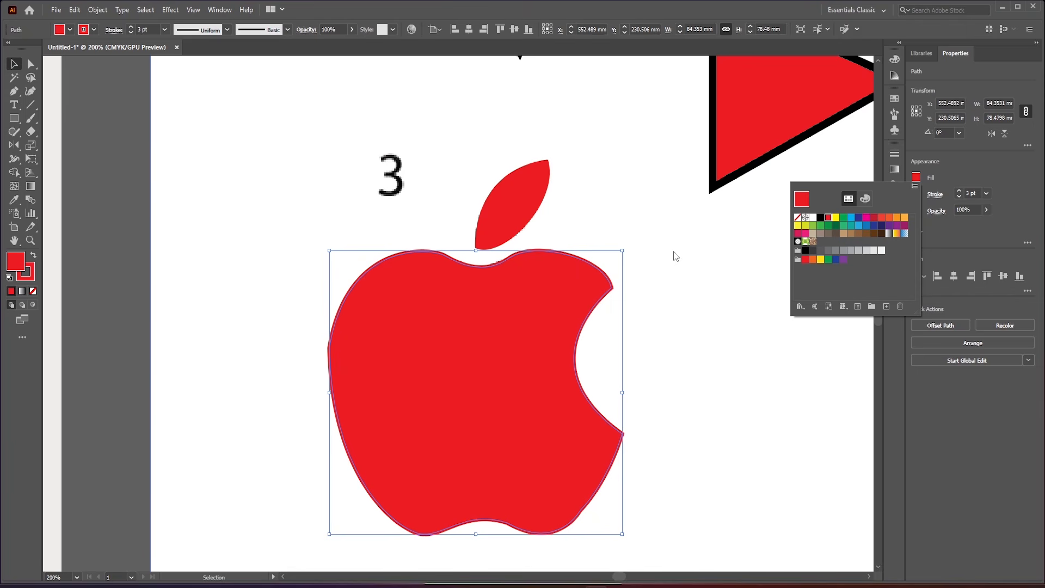
click(696, 313)
click(696, 312)
scroll(697, 312, down, 5)
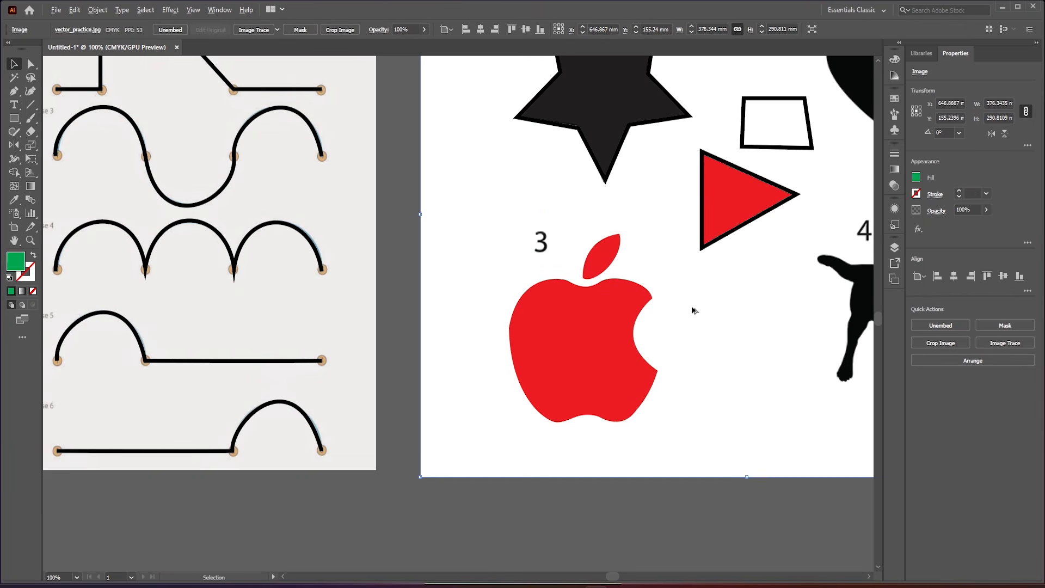
scroll(629, 283, up, 1)
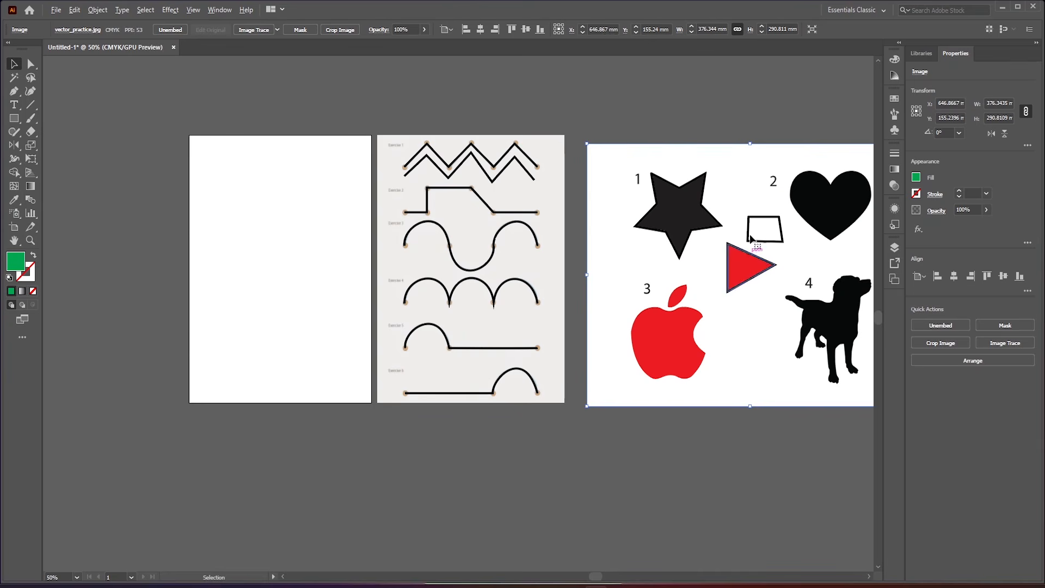
- Select the star outline traced over silhouette 1 and fill it with red
click(705, 208)
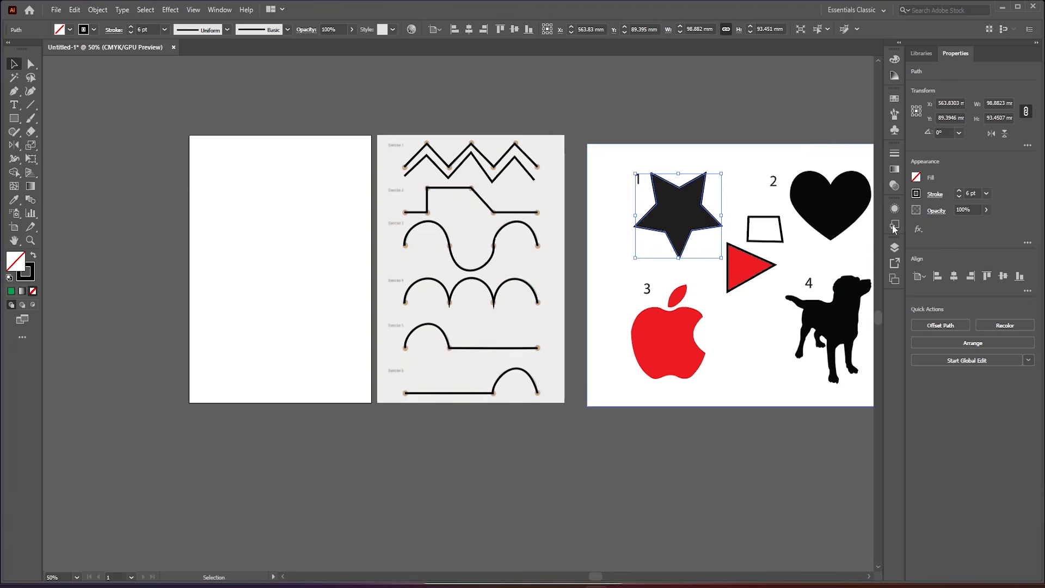
click(917, 178)
click(829, 218)
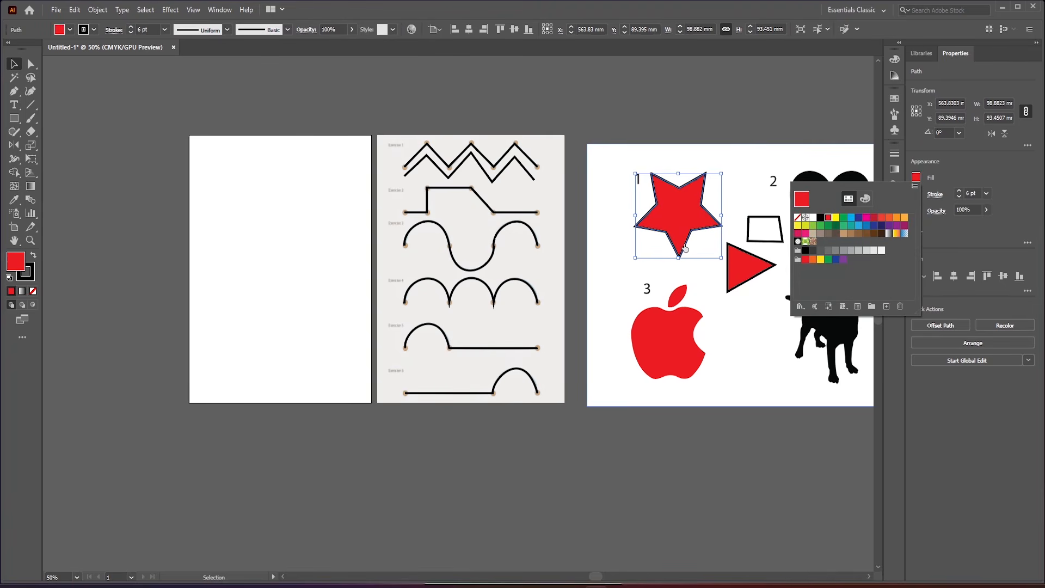
click(659, 284)
scroll(661, 283, up, 4)
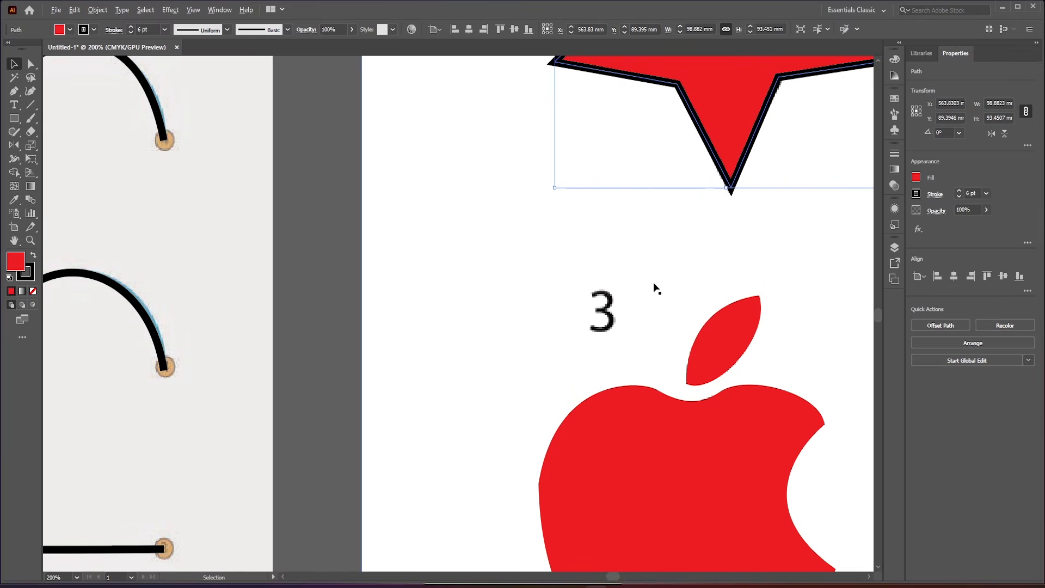
scroll(618, 290, down, 3)
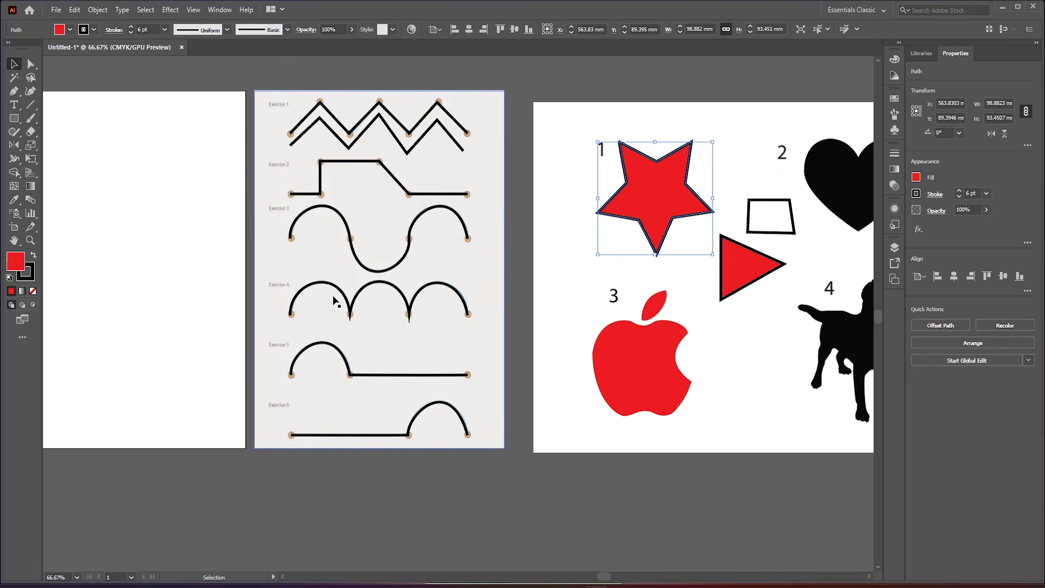
- Draw a short, nearly horizontal two-anchor segment with the Pen tool in the blank area above the number 3, and undo it
click(14, 91)
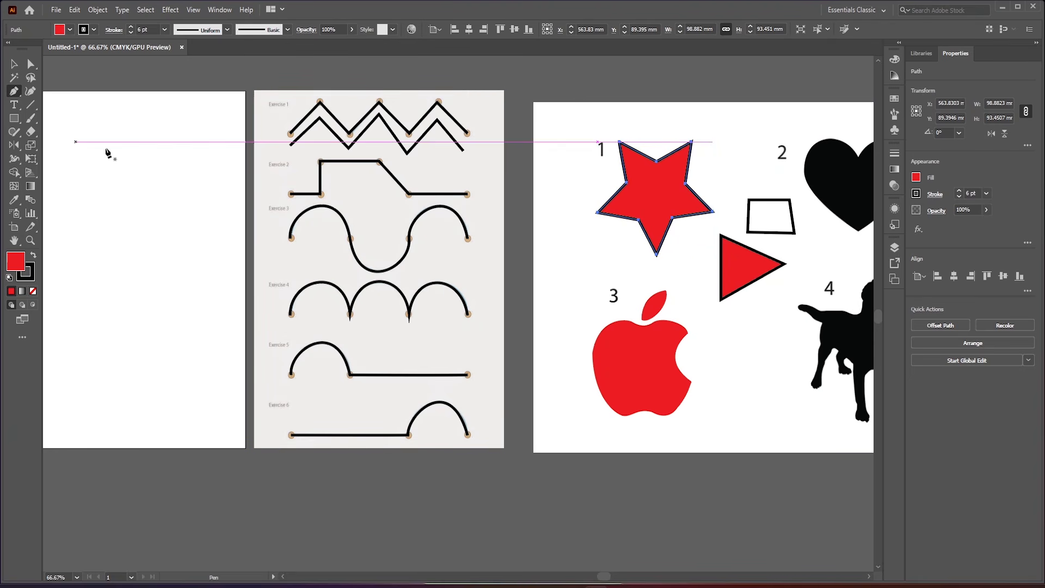
scroll(494, 280, up, 3)
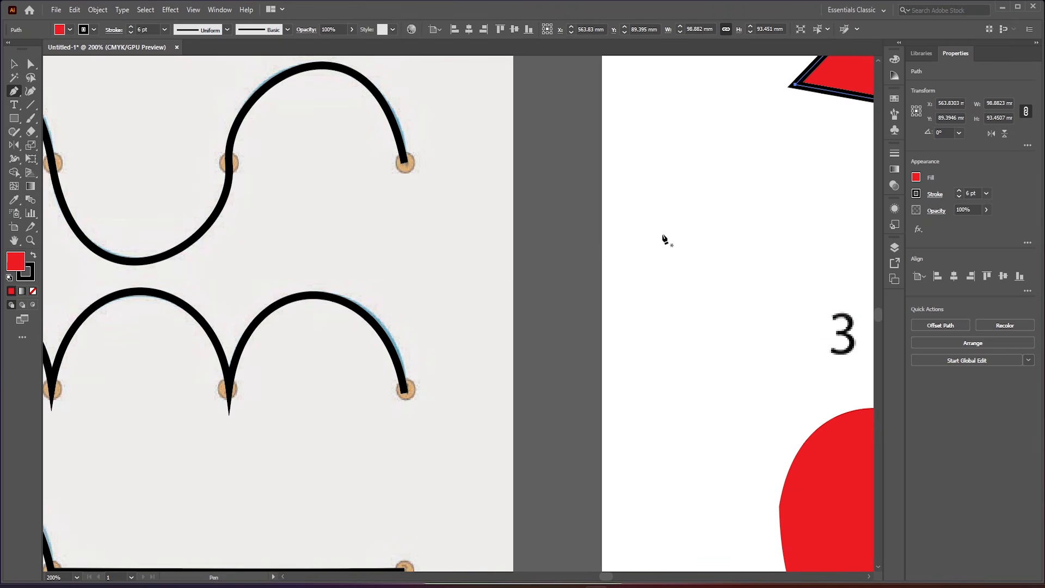
scroll(717, 246, up, 2)
scroll(474, 259, down, 3)
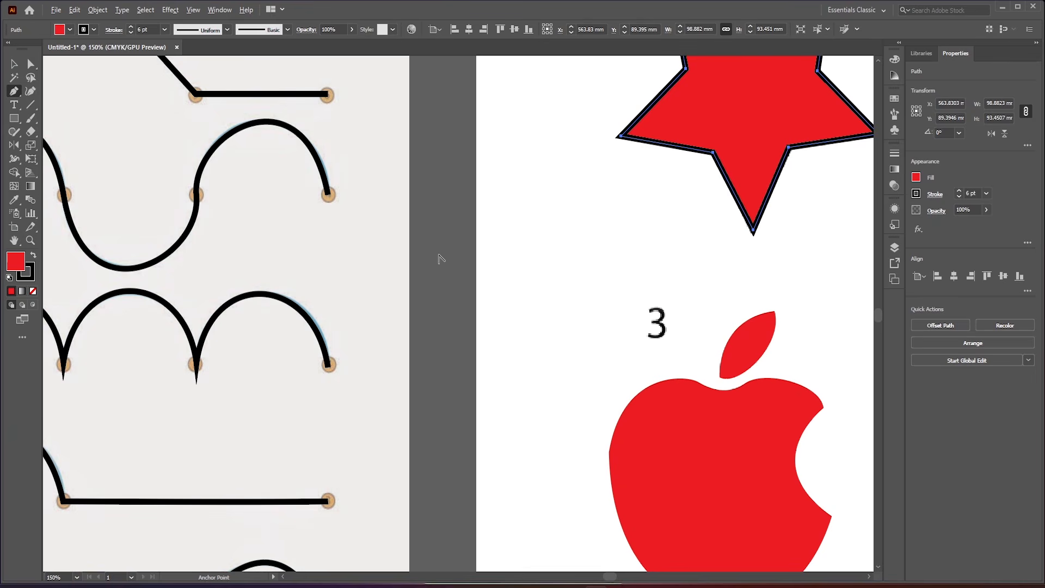
scroll(623, 240, up, 3)
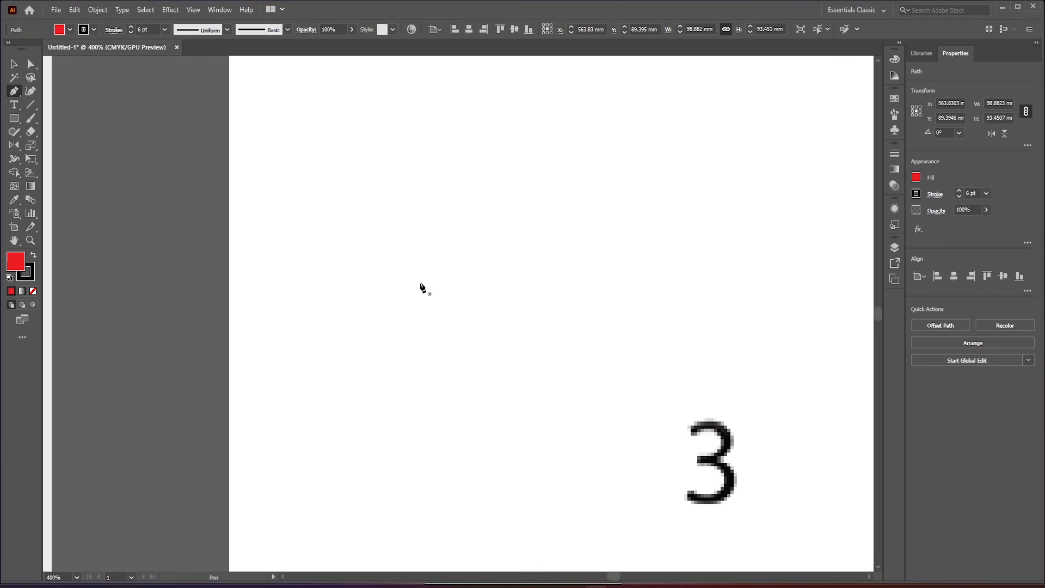
click(397, 257)
click(528, 248)
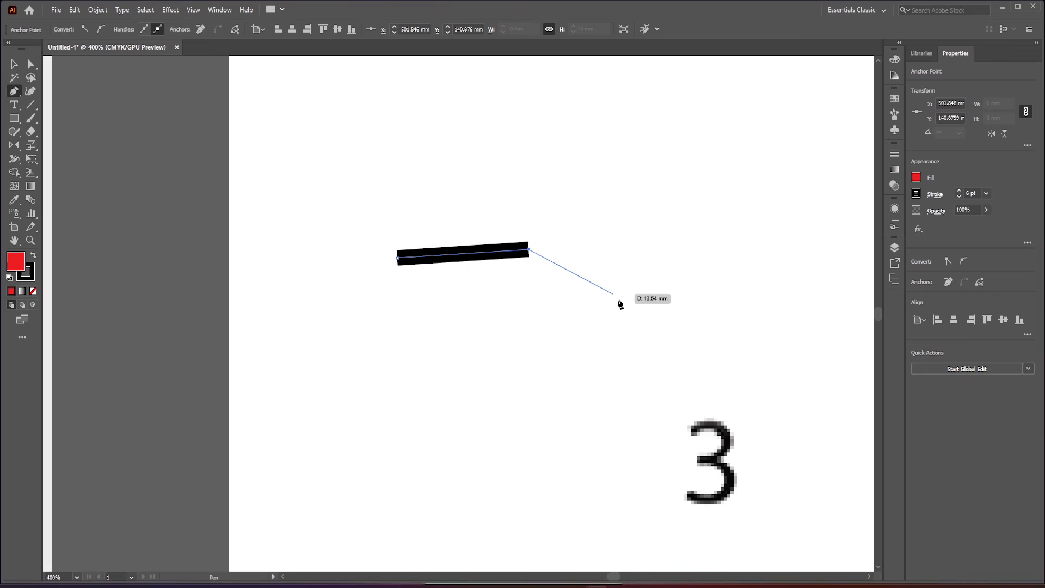
key(ctrl)
key(ctrl+z)
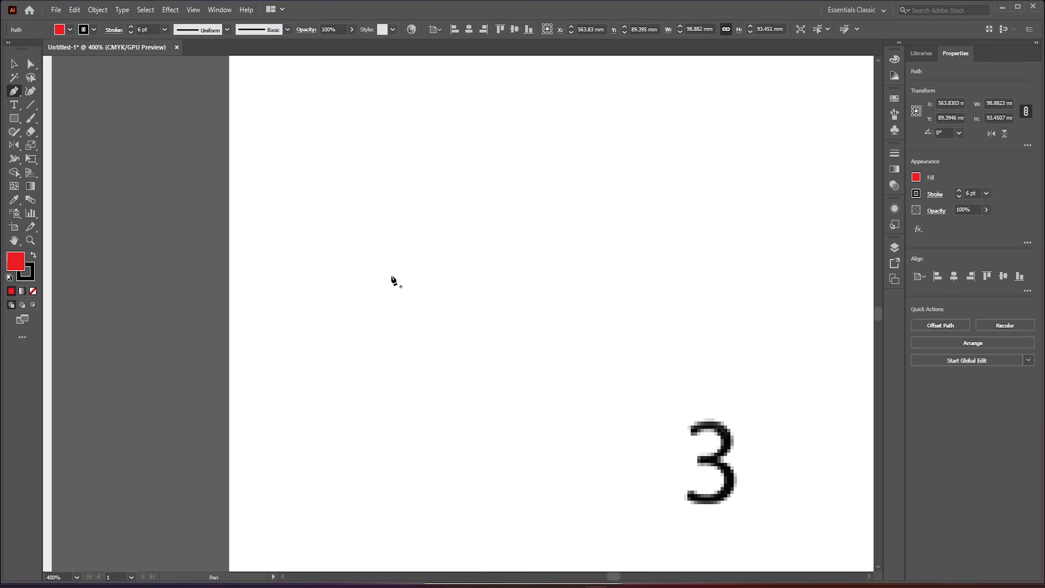
scroll(392, 280, down, 6)
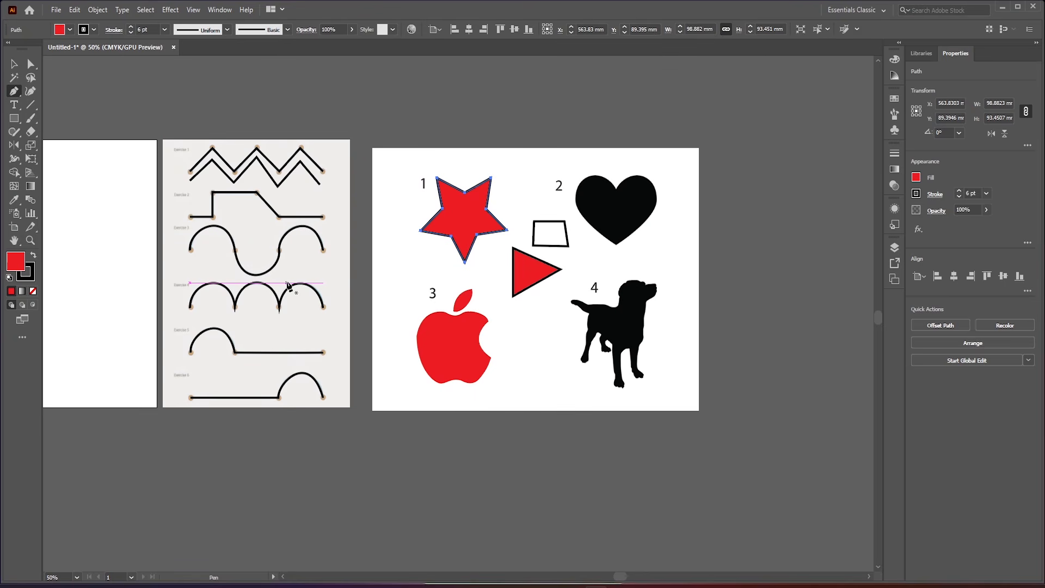
scroll(184, 169, up, 1)
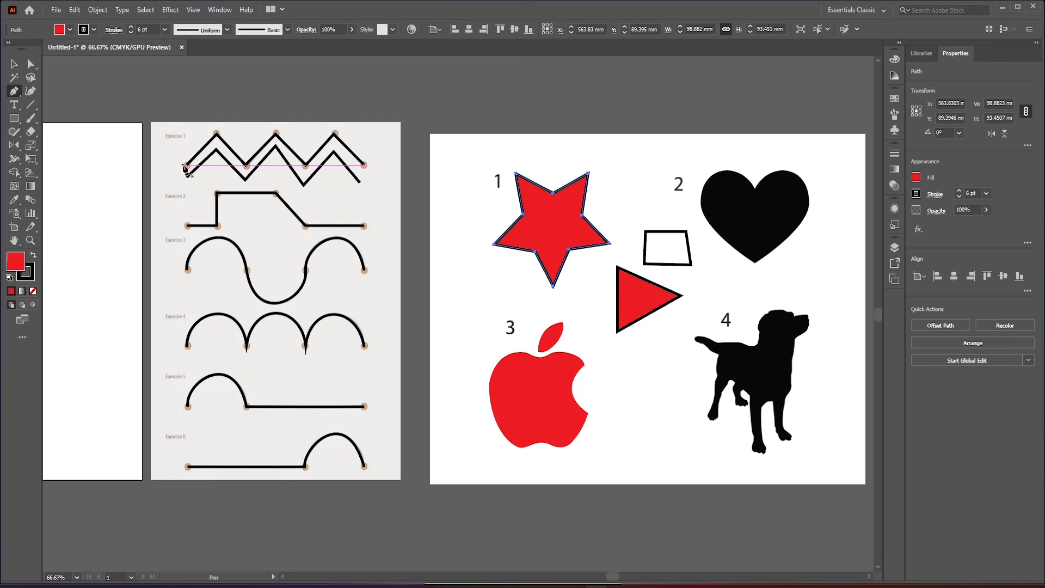